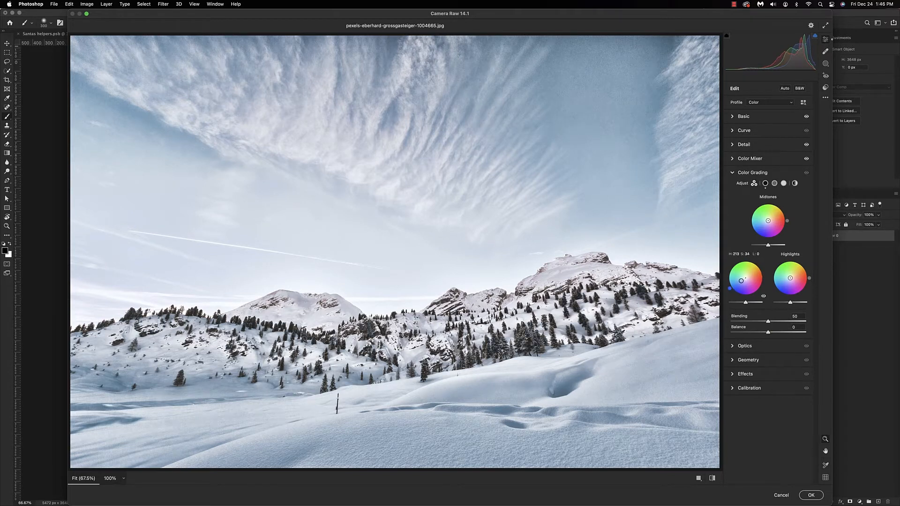
# Step: In Camera Raw, set the mountain photo's Contrast to +13 and Highlights to +41, raise Clarity slightly, and apply the filter
pyautogui.click(732, 117)
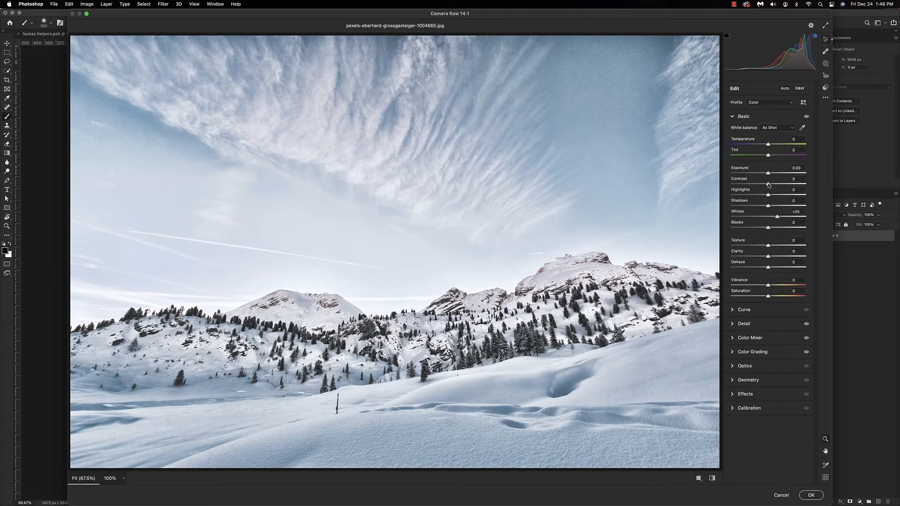
pyautogui.moveTo(768, 184); pyautogui.dragTo(782, 195)
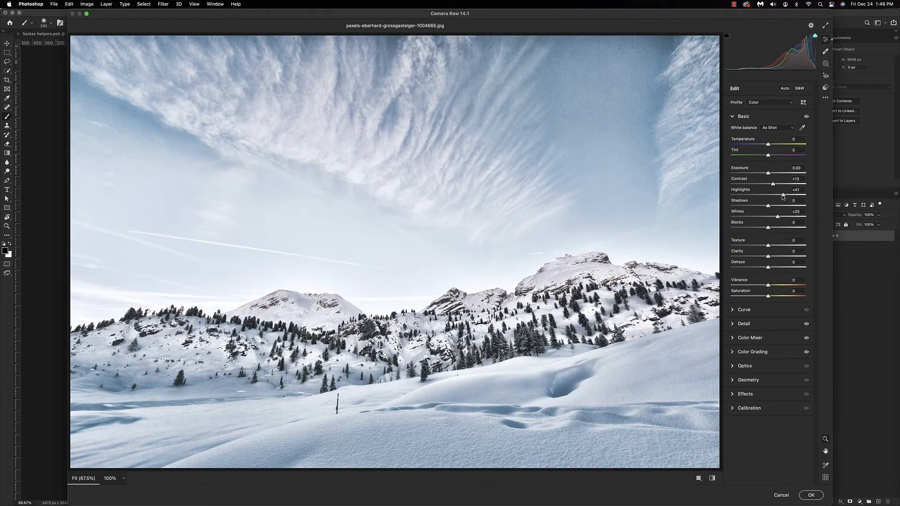
pyautogui.moveTo(768, 256); pyautogui.dragTo(771, 259)
pyautogui.click(810, 495)
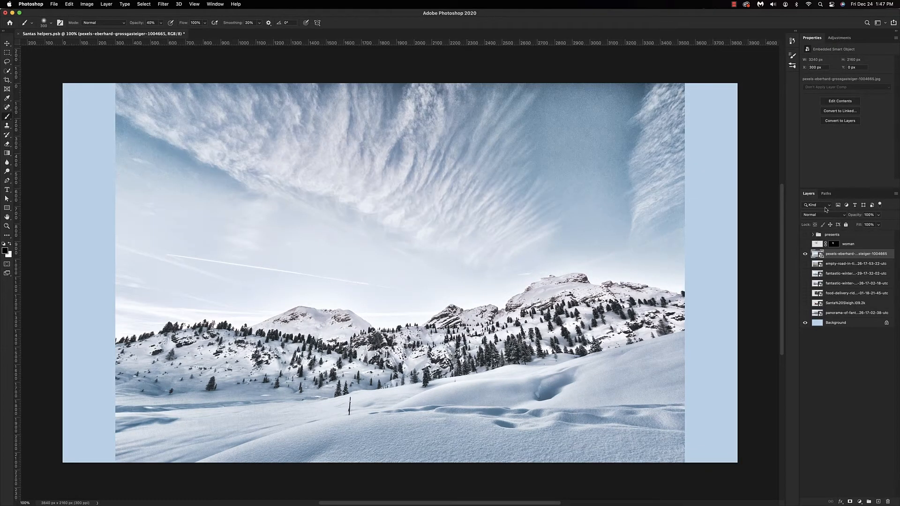
# Step: Enlarge the snowy mountain photo to the full canvas width and move it upward
pyautogui.hotkey('ctrl', 't')
pyautogui.moveTo(684, 272); pyautogui.dragTo(738, 272)
pyautogui.moveTo(652, 292)
pyautogui.mouseDown()
pyautogui.moveTo(654, 191)
pyautogui.moveTo(637, 194)
pyautogui.mouseUp()
pyautogui.press('Return')
pyautogui.press('b')
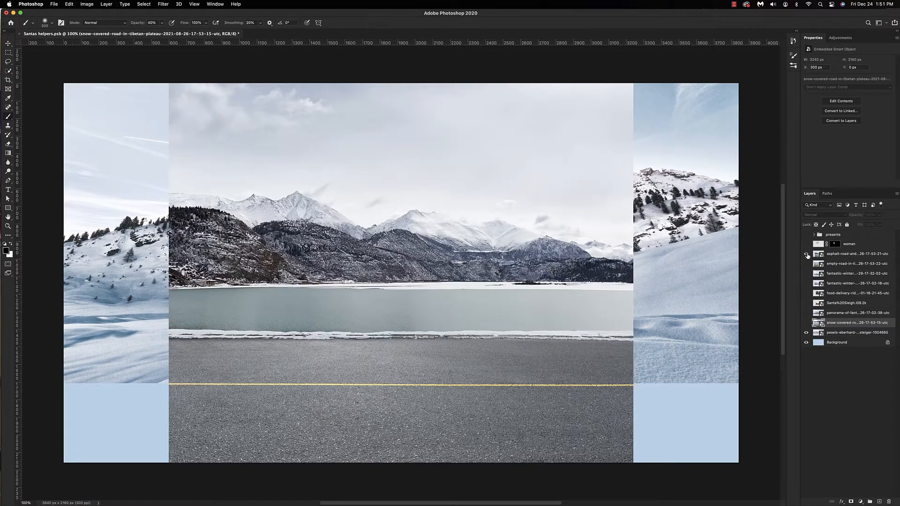
# Step: Move the asphalt road and lake photo against the canvas's left edge and slightly down
pyautogui.click(831, 256)
pyautogui.hotkey('ctrl', 't')
pyautogui.moveTo(522, 327); pyautogui.dragTo(416, 342)
pyautogui.press('Return')
pyautogui.press('b')
# Step: Duplicate the asphalt road layer and shift the copy to the canvas's right edge so the road spans the full width
pyautogui.hotkey('ctrl', 'j')
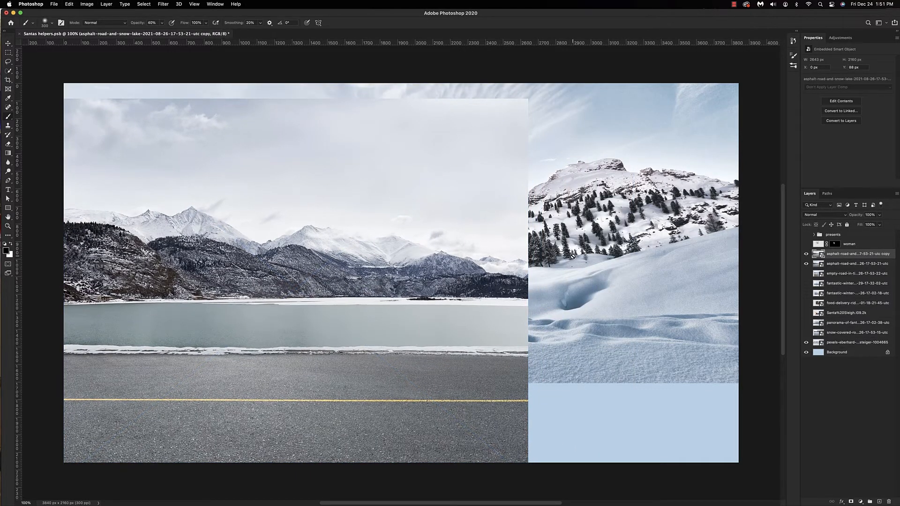
pyautogui.hotkey('ctrl', 't')
pyautogui.moveTo(331, 303)
pyautogui.mouseDown()
pyautogui.moveTo(401, 324)
pyautogui.moveTo(538, 335)
pyautogui.mouseUp()
pyautogui.press('Return')
pyautogui.press('b')
# Step: Add a layer mask to the road copy and brush out the vertical seam where the two road photos overlap
pyautogui.click(850, 501)
pyautogui.press('x')
pyautogui.moveTo(277, 351); pyautogui.dragTo(285, 394)
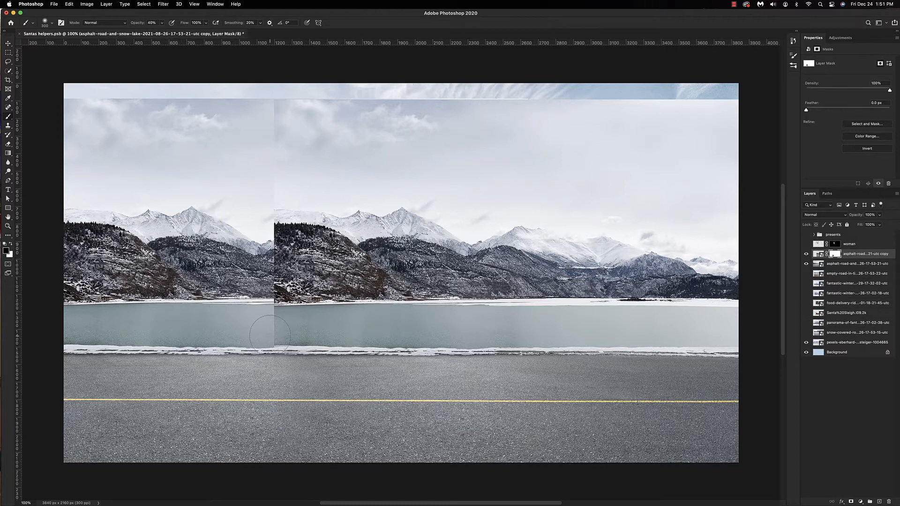
# Step: Combine the two asphalt road layers into a single smart object
pyautogui.keyDown('shift'); pyautogui.click(858, 264); pyautogui.keyUp('shift')
pyautogui.rightClick(857, 263)
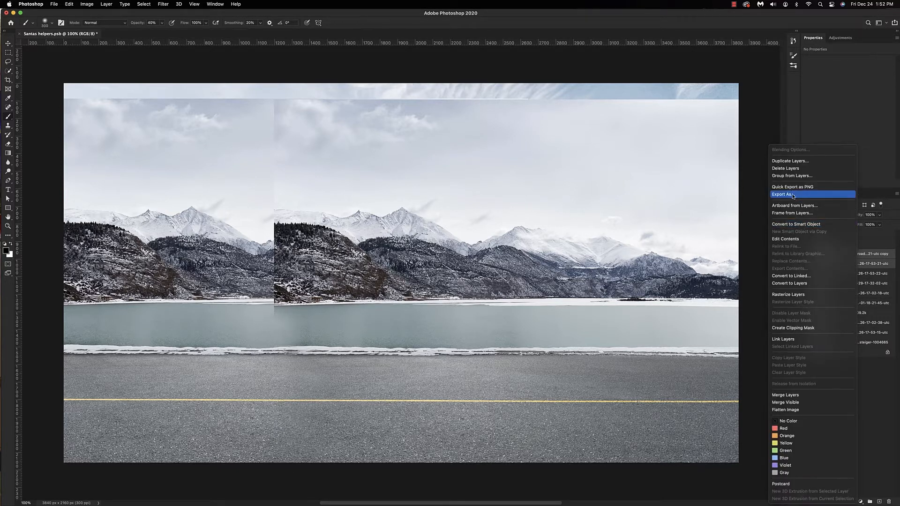
pyautogui.click(791, 224)
# Step: Mask out the sky, mountains and lake of the ground base layer with a rectangular selection above the roadside
pyautogui.moveTo(64, 84); pyautogui.dragTo(740, 343)
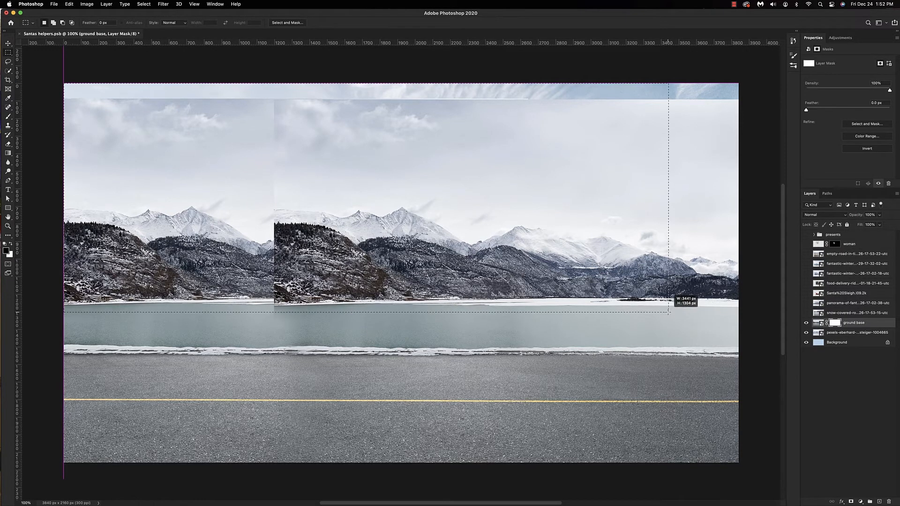
pyautogui.hotkey('alt', 'BackSpace')
pyautogui.press('super+d')
# Step: Paint on the ground base mask along the whole roadside to remove the remaining lake strip and blend the snow edge
pyautogui.moveTo(288, 402)
pyautogui.mouseDown()
pyautogui.moveTo(546, 394)
pyautogui.moveTo(264, 407)
pyautogui.mouseUp()
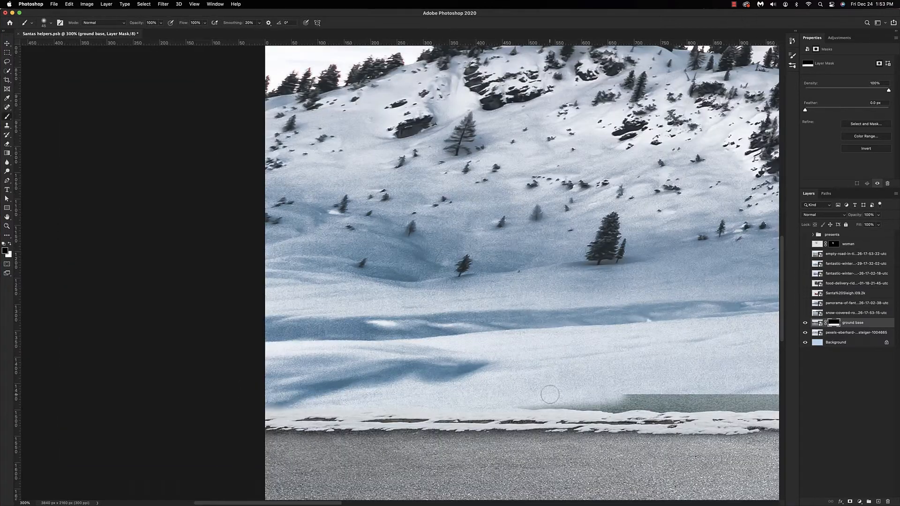
pyautogui.moveTo(319, 417); pyautogui.dragTo(581, 415)
pyautogui.moveTo(581, 415)
pyautogui.mouseDown()
pyautogui.moveTo(379, 406)
pyautogui.moveTo(616, 405)
pyautogui.moveTo(451, 400)
pyautogui.mouseUp()
pyautogui.moveTo(451, 403); pyautogui.dragTo(726, 401)
pyautogui.moveTo(731, 401); pyautogui.dragTo(433, 393)
pyautogui.hscroll(5, 747, 390)
pyautogui.moveTo(300, 402); pyautogui.dragTo(574, 398)
pyautogui.hscroll(5, 574, 398)
pyautogui.moveTo(199, 401); pyautogui.dragTo(547, 396)
pyautogui.hscroll(5, 547, 396)
pyautogui.moveTo(380, 399); pyautogui.dragTo(675, 389)
pyautogui.hscroll(5, 674, 389)
pyautogui.moveTo(412, 401); pyautogui.dragTo(499, 401)
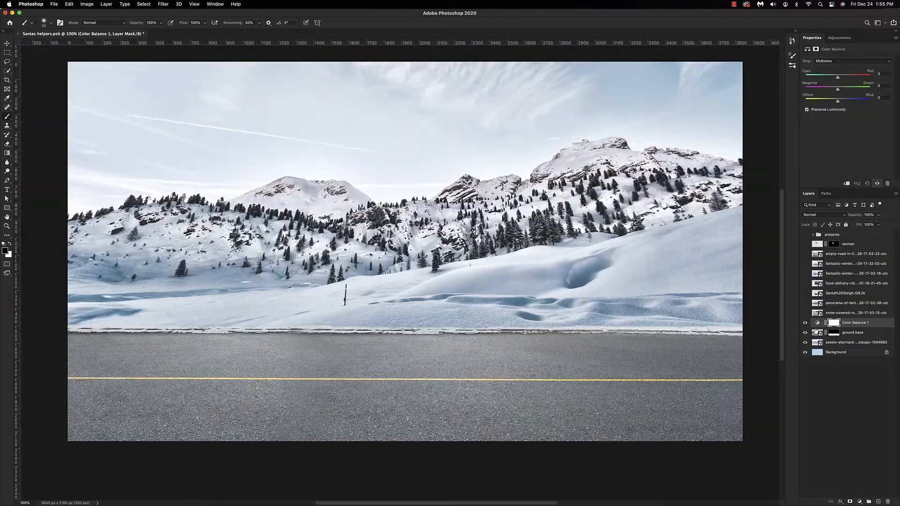
# Step: Clip the Color Balance adjustment to the ground base, set its Highlights to -9, +2 and +12, and lower its opacity to 88%
pyautogui.keyDown('alt'); pyautogui.click(816, 328); pyautogui.keyUp('alt')
pyautogui.click(852, 61)
pyautogui.click(829, 70)
pyautogui.moveTo(837, 76); pyautogui.dragTo(843, 102)
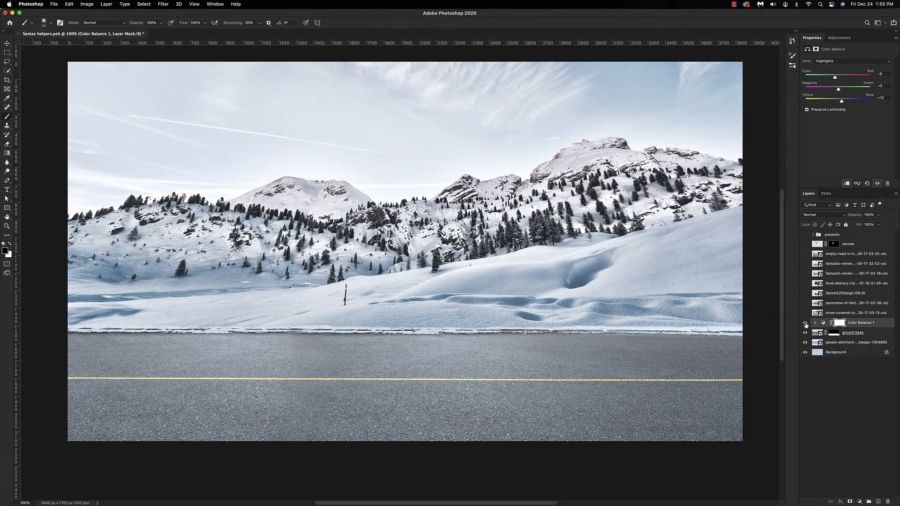
pyautogui.moveTo(858, 216); pyautogui.dragTo(852, 218)
# Step: Group the Color Balance and ground base layers and name the group "ground base"
pyautogui.keyDown('shift'); pyautogui.click(873, 334); pyautogui.keyUp('shift')
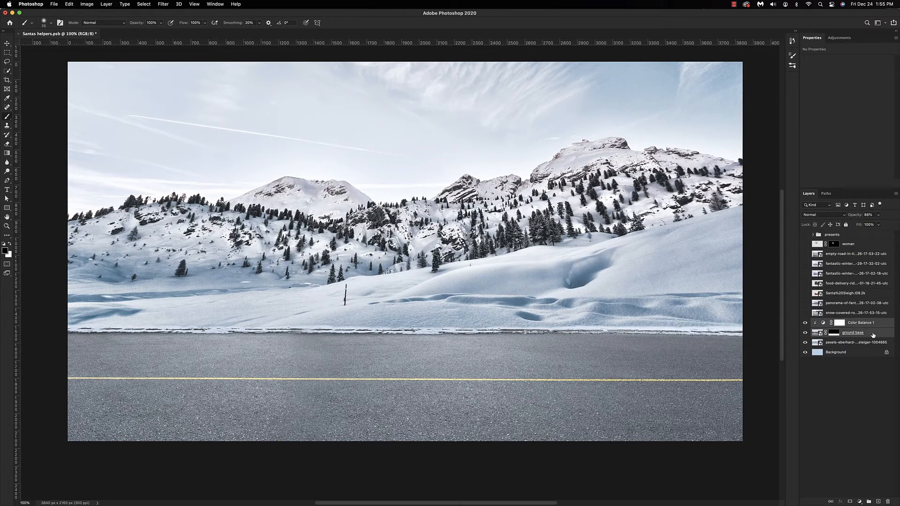
pyautogui.press('super+g')
pyautogui.doubleClick(830, 322)
pyautogui.write('ground base')
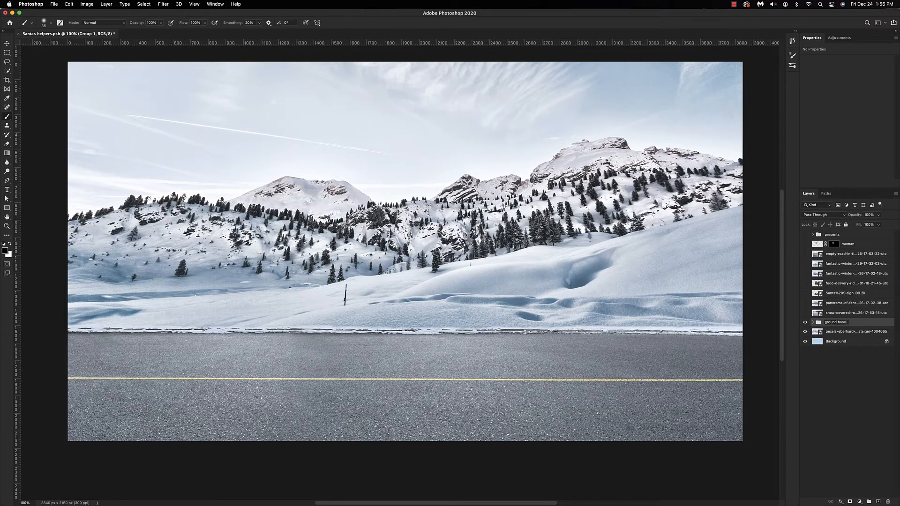
pyautogui.press('Return')
# Step: Show the snow-covered road photo, align it to the canvas's left edge, reduce its height to about 58% and adjust its top-left corner
pyautogui.click(805, 312)
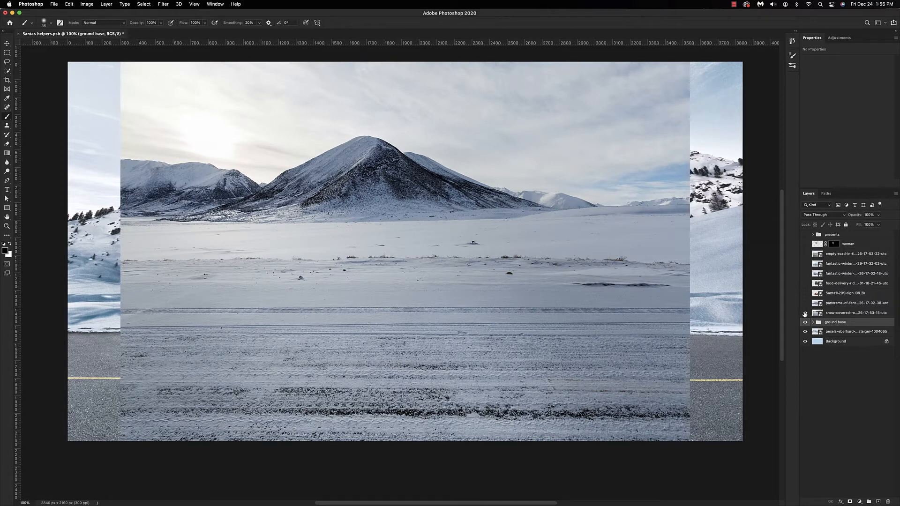
pyautogui.click(824, 313)
pyautogui.press('super+t')
pyautogui.moveTo(575, 317); pyautogui.dragTo(523, 317)
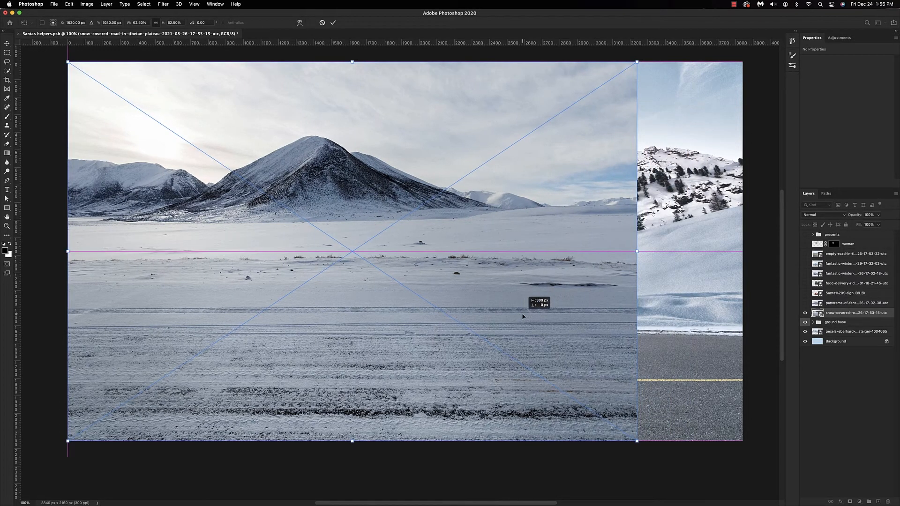
pyautogui.moveTo(352, 62); pyautogui.dragTo(352, 90)
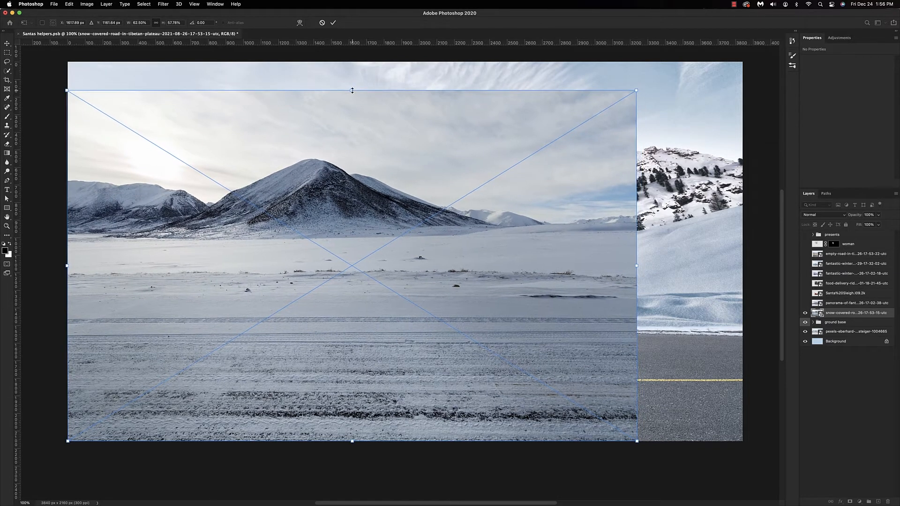
pyautogui.moveTo(66, 89); pyautogui.dragTo(70, 83)
pyautogui.press('Return')
# Step: Duplicate the snow-covered road layer, flip the copy horizontally and move it to the canvas's right edge
pyautogui.hotkey('ctrl', 'j')
pyautogui.hotkey('ctrl', 't')
pyautogui.rightClick(308, 294)
pyautogui.click(331, 417)
pyautogui.moveTo(328, 388); pyautogui.dragTo(440, 378)
pyautogui.press('Return')
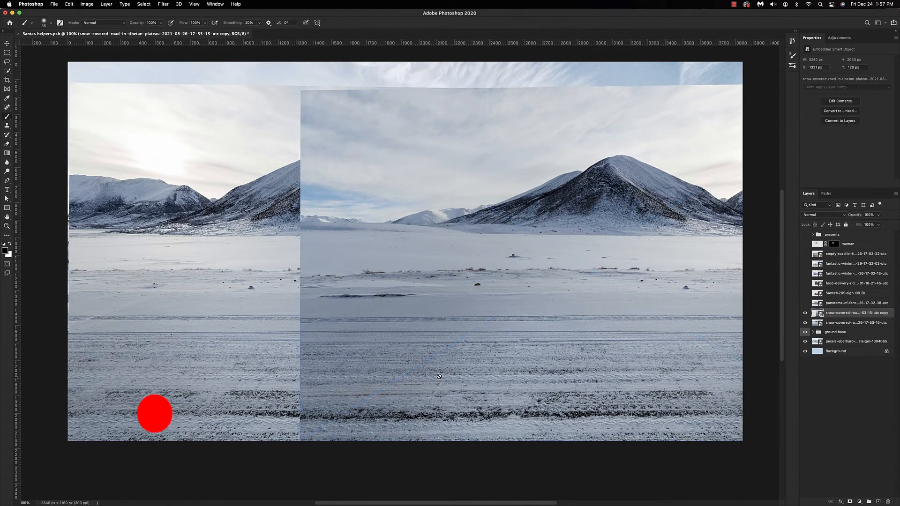
# Step: Mask the flipped snow road copy and blend its vertical seam with a large brush, continuing at 50% opacity
pyautogui.click(849, 502)
pyautogui.press('b')
pyautogui.press(']')
pyautogui.press(']')
pyautogui.press(']')
pyautogui.press(']')
pyautogui.press(']')
pyautogui.press(']')
pyautogui.press(']')
pyautogui.press(']')
pyautogui.press(']')
pyautogui.press(']')
pyautogui.press(']')
pyautogui.press(']')
pyautogui.press(']')
pyautogui.press(']')
pyautogui.press(']')
pyautogui.press(']')
pyautogui.press(']')
pyautogui.press(']')
pyautogui.press(']')
pyautogui.moveTo(295, 105)
pyautogui.mouseDown()
pyautogui.moveTo(288, 291)
pyautogui.moveTo(348, 424)
pyautogui.mouseUp()
pyautogui.press('5')
pyautogui.moveTo(408, 281); pyautogui.dragTo(414, 428)
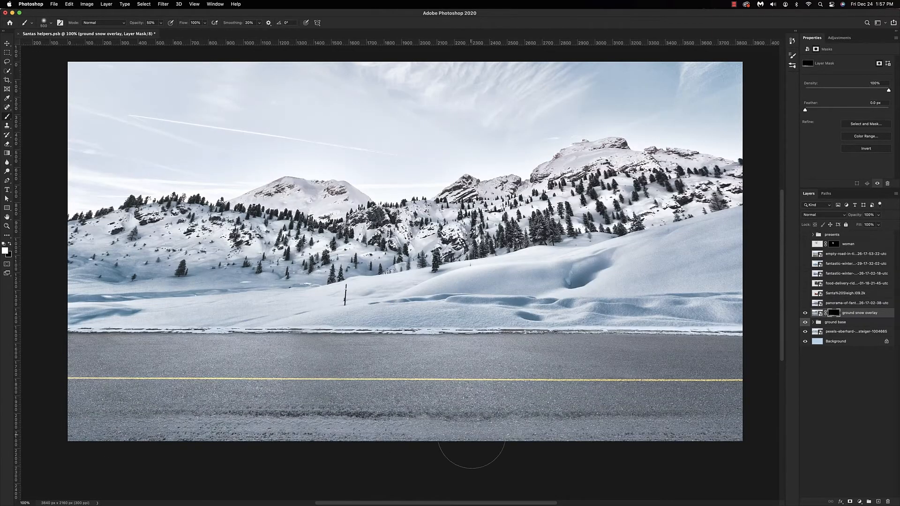
# Step: Paint white on the ground snow overlay's mask to reveal snow across the asphalt road
pyautogui.moveTo(472, 435)
pyautogui.mouseDown()
pyautogui.moveTo(724, 417)
pyautogui.moveTo(518, 375)
pyautogui.moveTo(534, 435)
pyautogui.moveTo(369, 383)
pyautogui.mouseUp()
pyautogui.moveTo(257, 348)
pyautogui.mouseDown()
pyautogui.moveTo(562, 364)
pyautogui.moveTo(623, 351)
pyautogui.moveTo(343, 361)
pyautogui.mouseUp()
pyautogui.moveTo(73, 359)
pyautogui.mouseDown()
pyautogui.moveTo(267, 389)
pyautogui.moveTo(79, 382)
pyautogui.moveTo(516, 394)
pyautogui.moveTo(275, 381)
pyautogui.mouseUp()
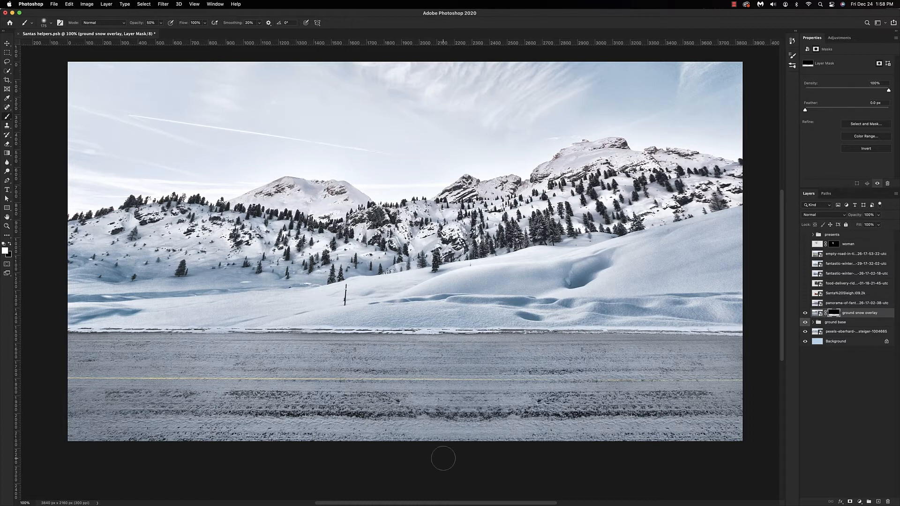
# Step: Clip a Levels adjustment to the ground snow overlay with midtones 1.07 and white input 217, and lower the overlay's opacity
pyautogui.click(859, 501)
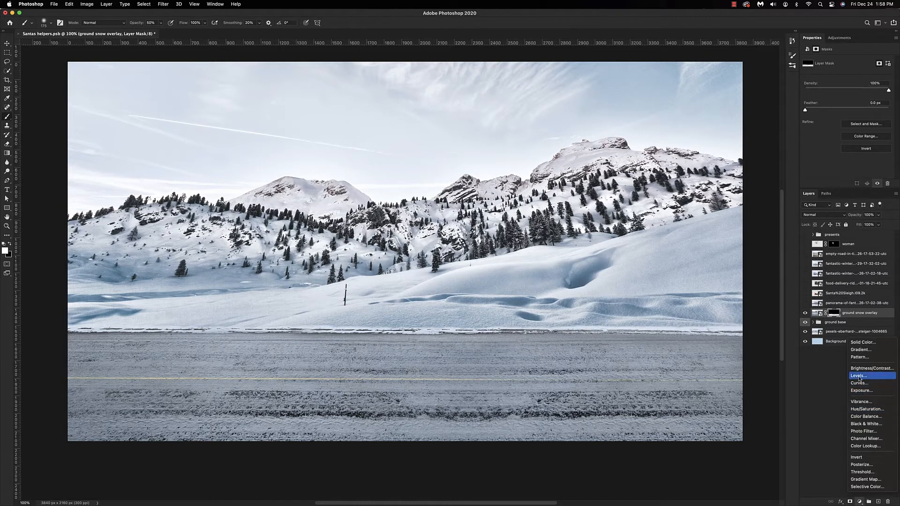
pyautogui.click(867, 374)
pyautogui.keyDown('alt'); pyautogui.click(820, 318); pyautogui.keyUp('alt')
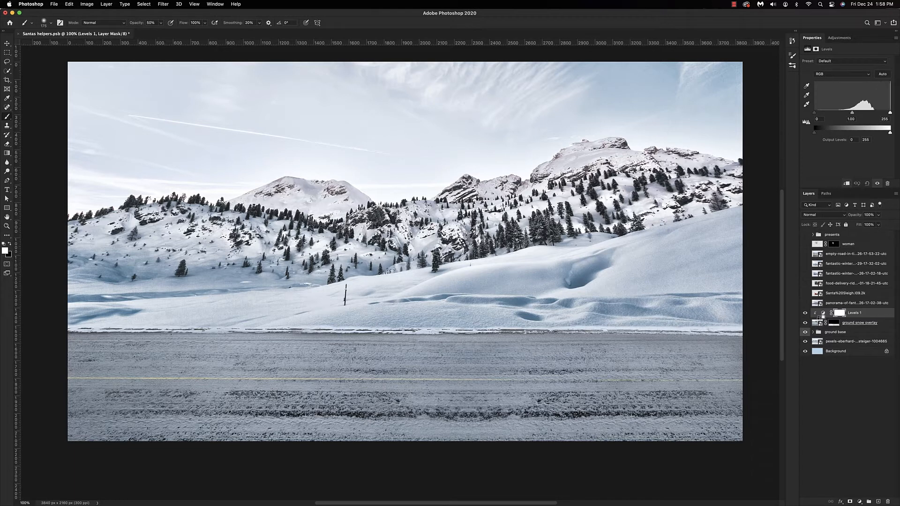
pyautogui.moveTo(852, 115); pyautogui.dragTo(879, 116)
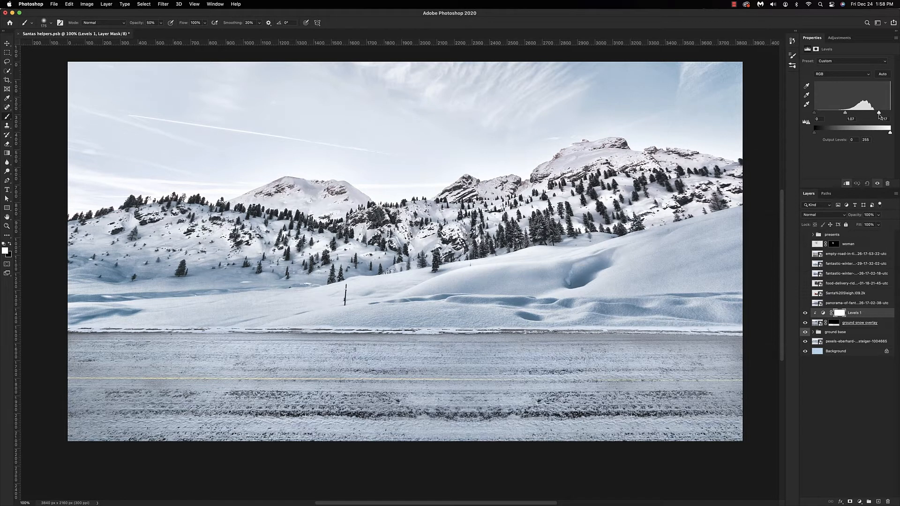
pyautogui.hotkey('alt', '[')
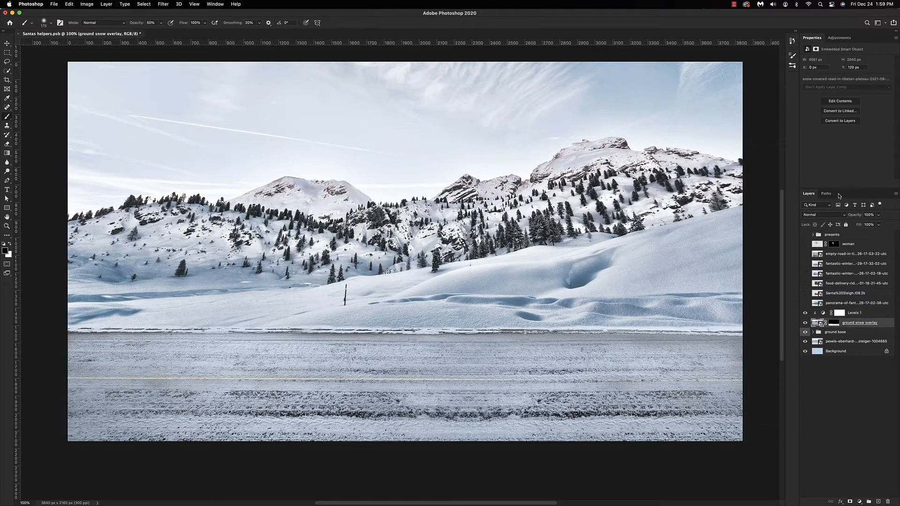
pyautogui.moveTo(855, 216); pyautogui.dragTo(843, 218)
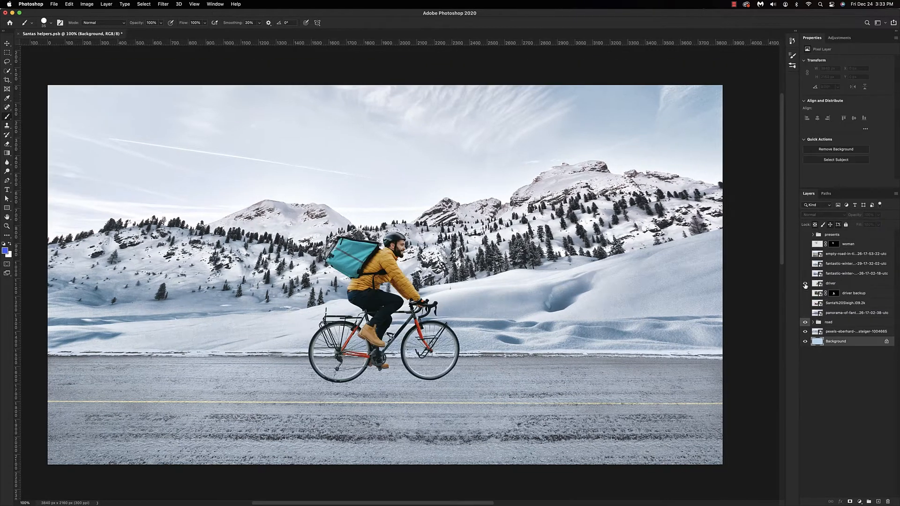
# Step: Move the driver layer's cyclist to the right along the road
pyautogui.click(818, 285)
pyautogui.press('super+t')
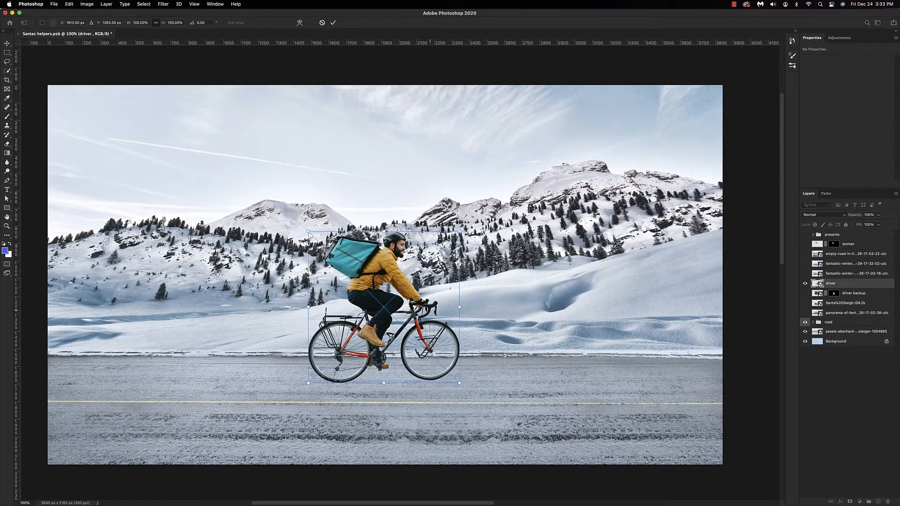
pyautogui.moveTo(398, 318); pyautogui.dragTo(506, 324)
pyautogui.press('Return')
pyautogui.press('b')
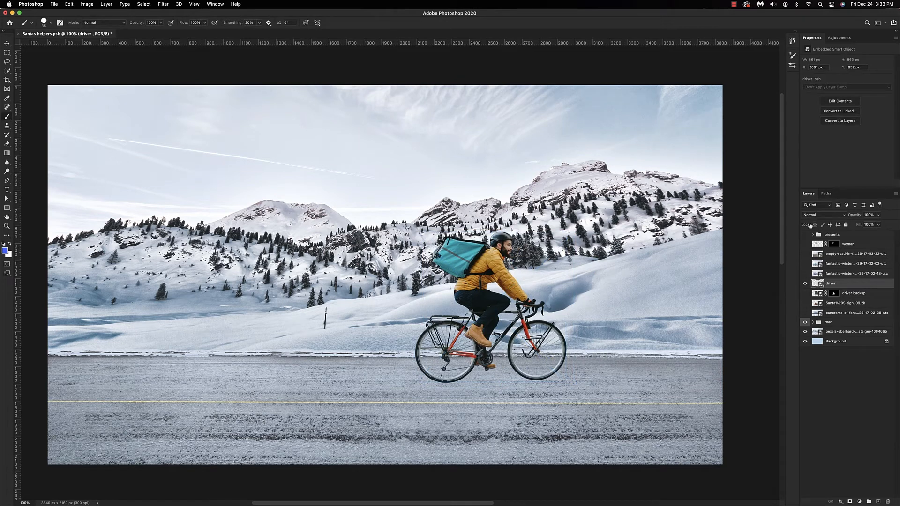
# Step: Show the Santa sleigh layer, move it left clear of the bicycle, and scale the driver down to about 88%
pyautogui.click(805, 303)
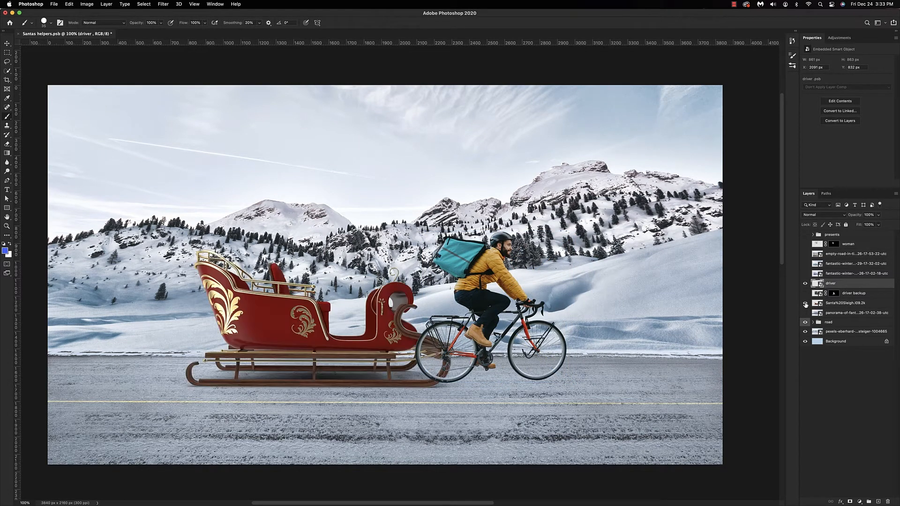
pyautogui.click(837, 304)
pyautogui.hotkey('ctrl', 't')
pyautogui.moveTo(351, 365); pyautogui.dragTo(280, 365)
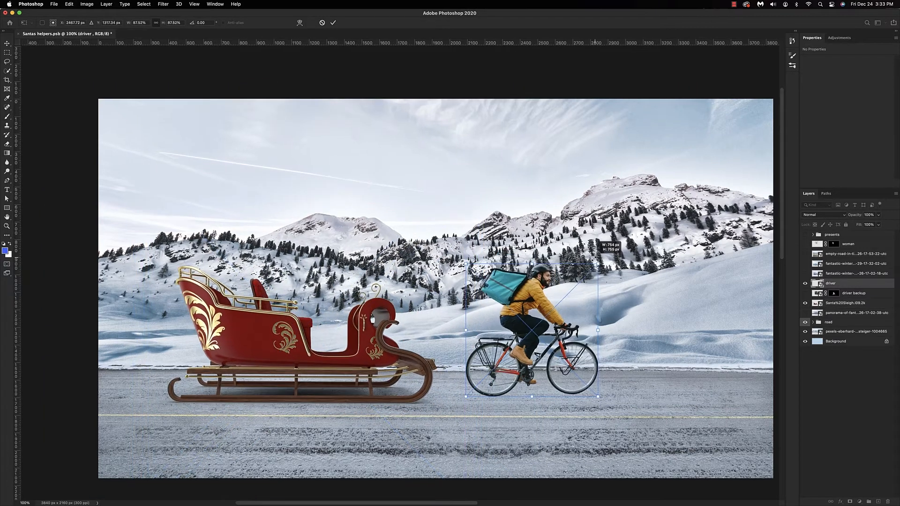
pyautogui.press('Return')
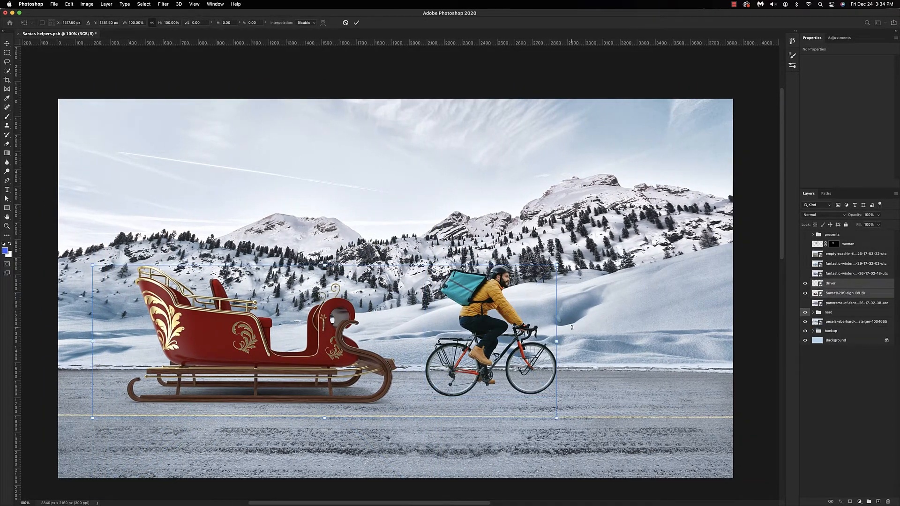
# Step: Shift the sleigh and driver together to the right on the road
pyautogui.moveTo(497, 330); pyautogui.dragTo(558, 336)
pyautogui.press('Return')
pyautogui.press('b')
# Step: Show the winter forest panorama layer, lower its opacity for positioning, and move it up so its snowfield meets the roadside
pyautogui.click(805, 302)
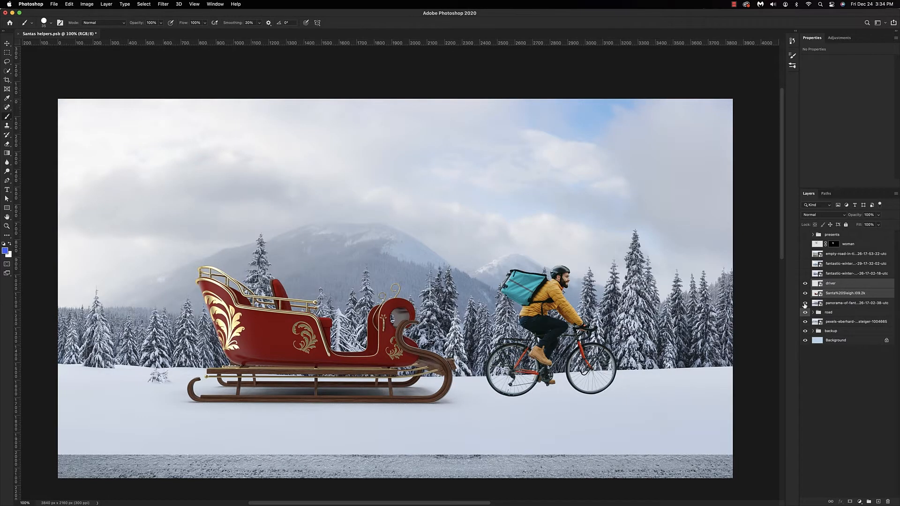
pyautogui.click(834, 305)
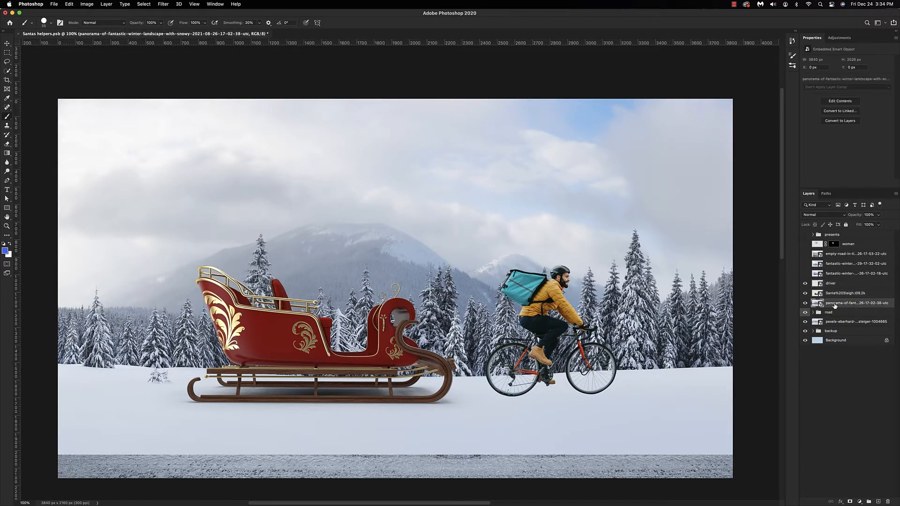
pyautogui.moveTo(855, 217); pyautogui.dragTo(832, 218)
pyautogui.press('super+t')
pyautogui.moveTo(600, 343); pyautogui.dragTo(611, 288)
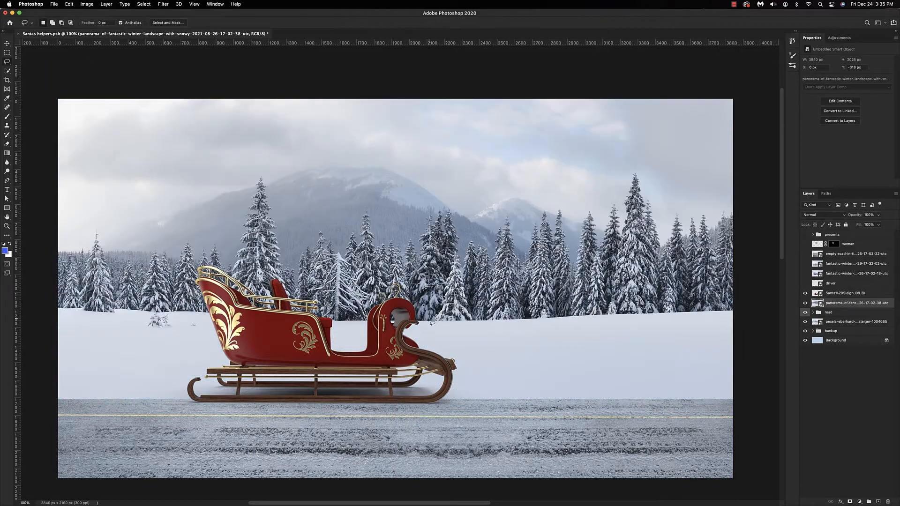
# Step: Outline the forest right of the sleigh with the Lasso and blend its lower snow edges on the mask at 80%, 40% and 30% brush opacity
pyautogui.moveTo(426, 323)
pyautogui.mouseDown()
pyautogui.moveTo(462, 251)
pyautogui.moveTo(489, 246)
pyautogui.moveTo(548, 206)
pyautogui.moveTo(571, 247)
pyautogui.moveTo(633, 172)
pyautogui.moveTo(688, 216)
pyautogui.moveTo(713, 213)
pyautogui.moveTo(756, 237)
pyautogui.moveTo(438, 358)
pyautogui.moveTo(426, 324)
pyautogui.mouseUp()
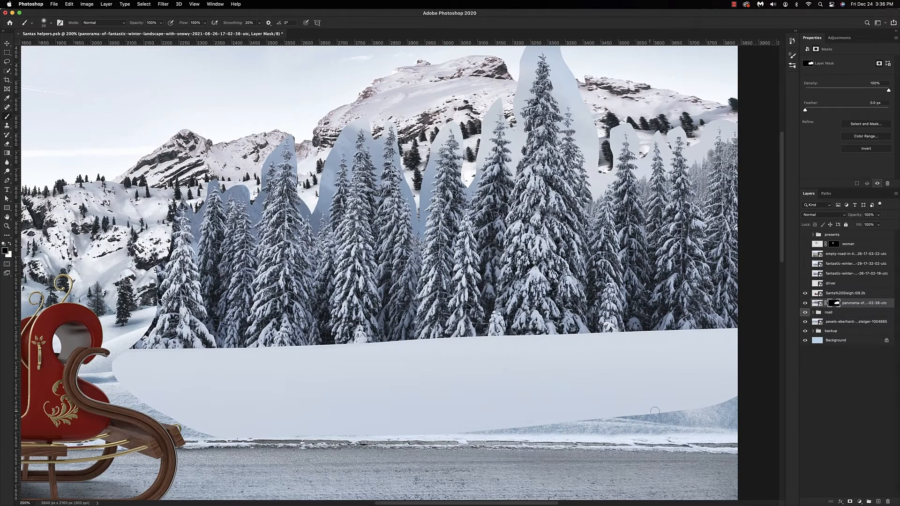
pyautogui.press('x')
pyautogui.press('x')
pyautogui.press(']')
pyautogui.press(']')
pyautogui.press(']')
pyautogui.press(']')
pyautogui.press(']')
pyautogui.press(']')
pyautogui.press(']')
pyautogui.press(']')
pyautogui.press(']')
pyautogui.press('8')
pyautogui.moveTo(500, 414)
pyautogui.mouseDown()
pyautogui.moveTo(614, 403)
pyautogui.moveTo(181, 413)
pyautogui.moveTo(26, 375)
pyautogui.mouseUp()
pyautogui.press('4')
pyautogui.moveTo(85, 353)
pyautogui.mouseDown()
pyautogui.moveTo(122, 344)
pyautogui.moveTo(132, 362)
pyautogui.moveTo(174, 378)
pyautogui.moveTo(365, 395)
pyautogui.mouseUp()
pyautogui.press('3')
pyautogui.moveTo(364, 347)
pyautogui.mouseDown()
pyautogui.moveTo(430, 379)
pyautogui.moveTo(508, 366)
pyautogui.moveTo(523, 374)
pyautogui.moveTo(768, 364)
pyautogui.moveTo(731, 365)
pyautogui.mouseUp()
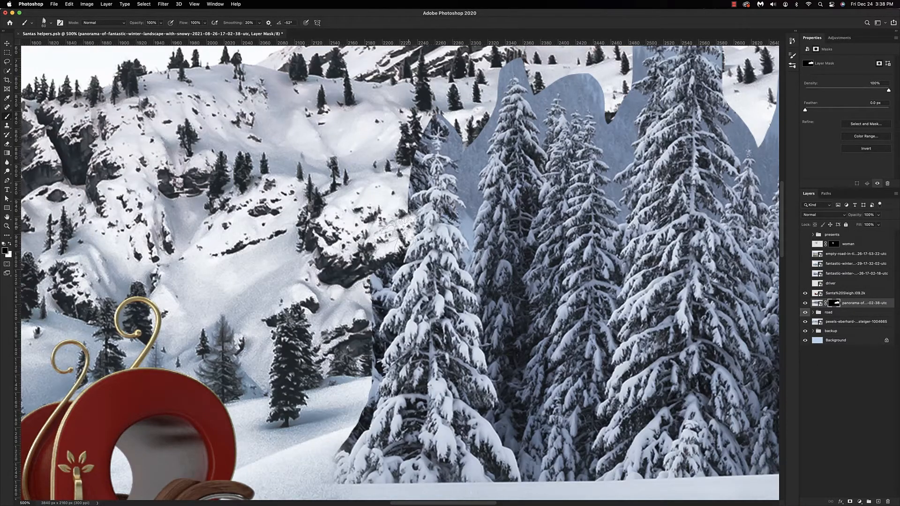
# Step: Paint on the forest layer's mask around the snow-covered trees to remove the leftover sky and reveal the mountains behind them
pyautogui.moveTo(398, 225)
pyautogui.mouseDown()
pyautogui.moveTo(355, 300)
pyautogui.moveTo(363, 307)
pyautogui.moveTo(357, 336)
pyautogui.moveTo(363, 358)
pyautogui.mouseUp()
pyautogui.moveTo(633, 326)
pyautogui.mouseDown()
pyautogui.moveTo(637, 302)
pyautogui.moveTo(628, 286)
pyautogui.moveTo(670, 258)
pyautogui.moveTo(661, 290)
pyautogui.mouseUp()
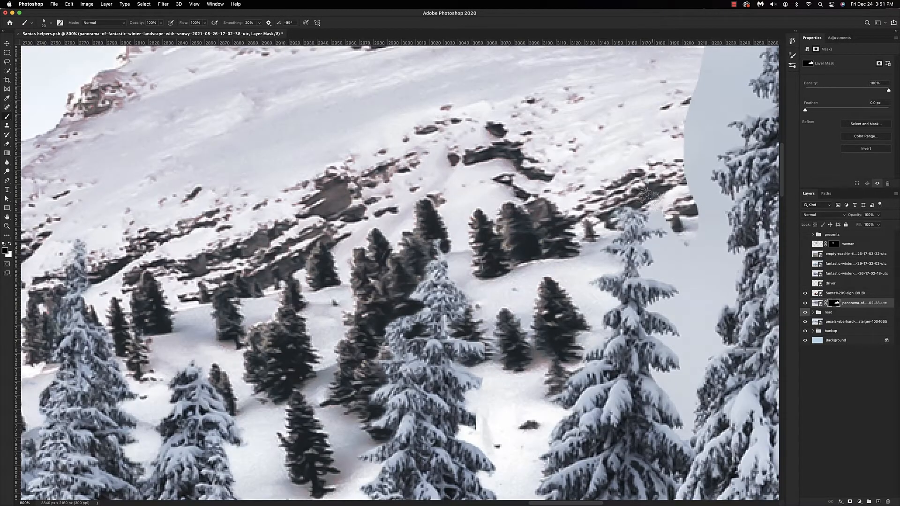
pyautogui.moveTo(633, 197)
pyautogui.mouseDown()
pyautogui.moveTo(690, 239)
pyautogui.moveTo(659, 244)
pyautogui.moveTo(668, 246)
pyautogui.moveTo(650, 271)
pyautogui.moveTo(683, 270)
pyautogui.moveTo(672, 302)
pyautogui.moveTo(699, 291)
pyautogui.mouseUp()
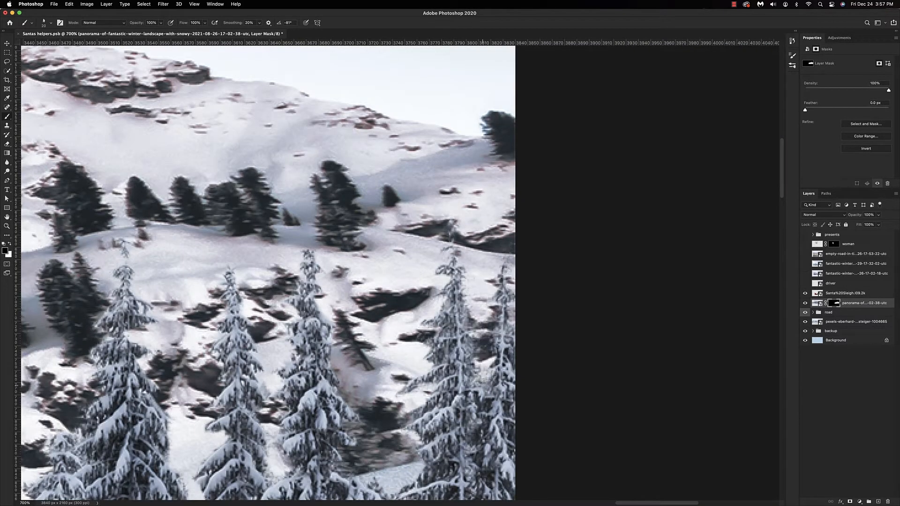
pyautogui.press('x')
pyautogui.press('super+1')
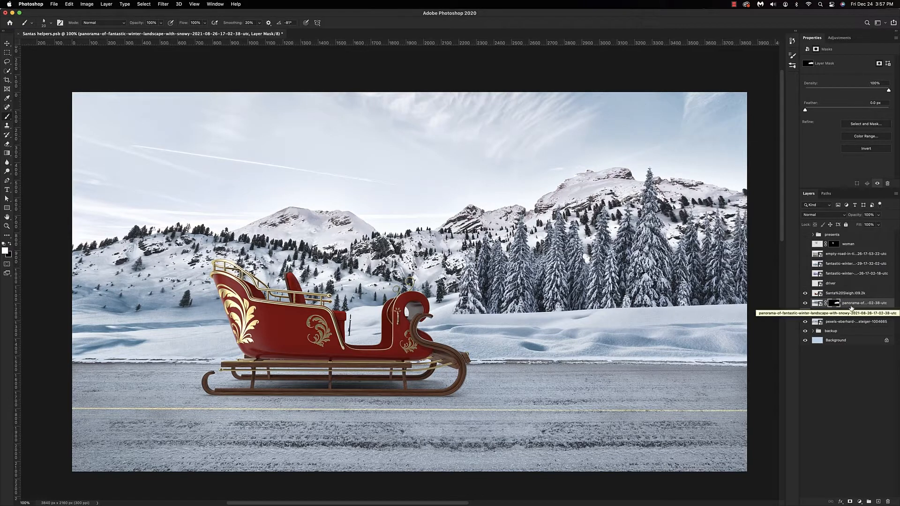
# Step: Clip a Levels adjustment to the forest panorama, raise its midtones to about 1.23, and move the highlight input slightly inward
pyautogui.click(859, 501)
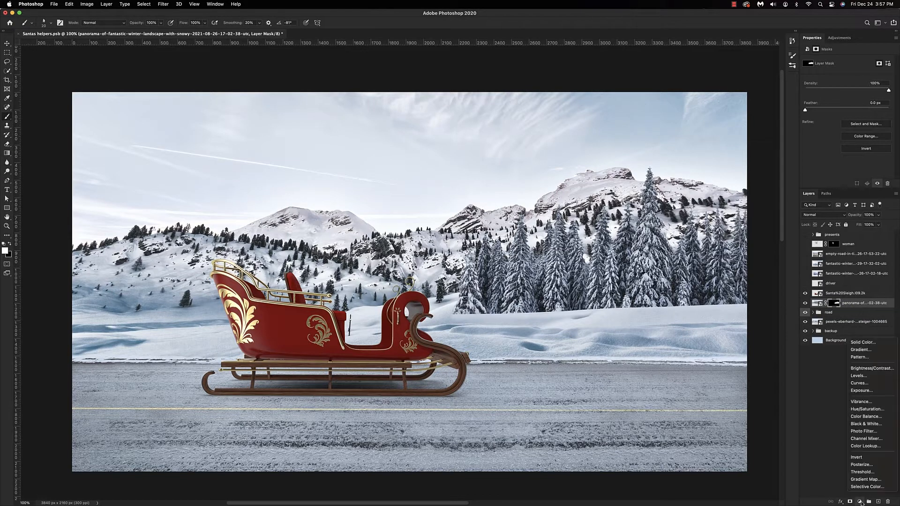
pyautogui.click(867, 376)
pyautogui.keyDown('alt'); pyautogui.click(819, 310); pyautogui.keyUp('alt')
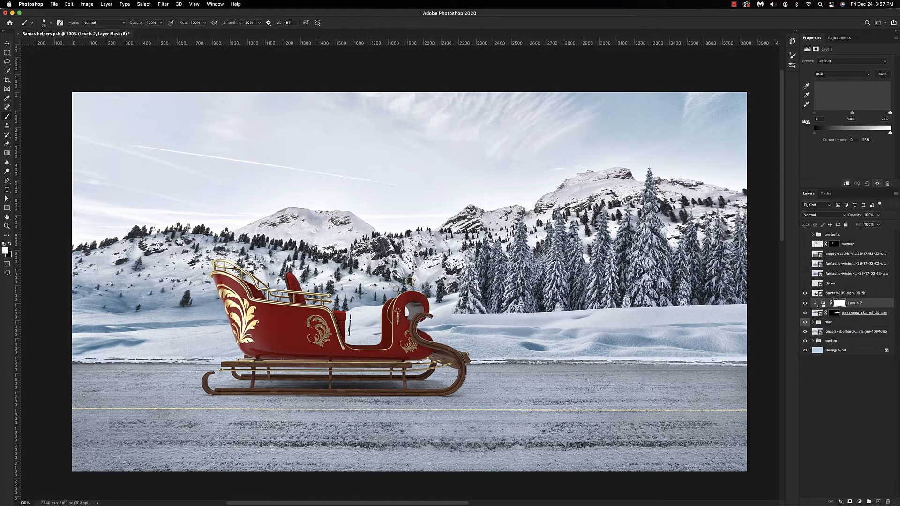
pyautogui.moveTo(852, 114); pyautogui.dragTo(847, 115)
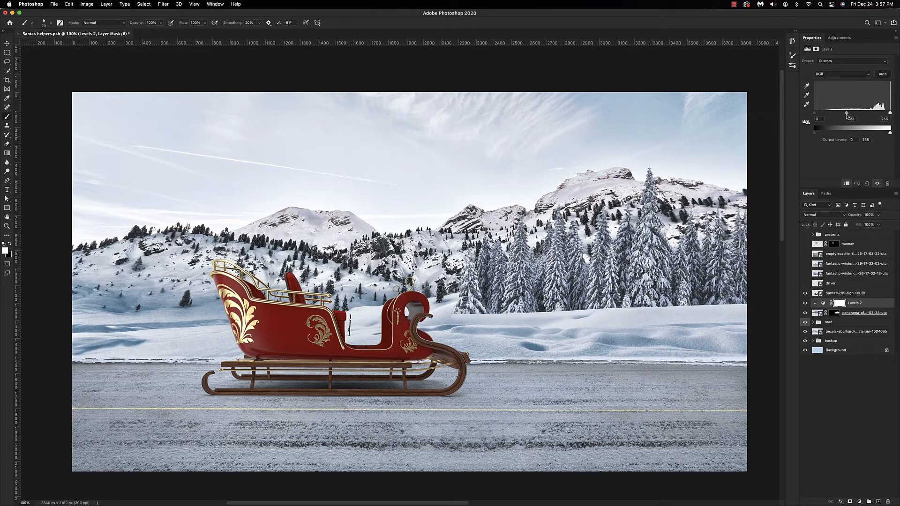
pyautogui.moveTo(889, 114); pyautogui.dragTo(886, 114)
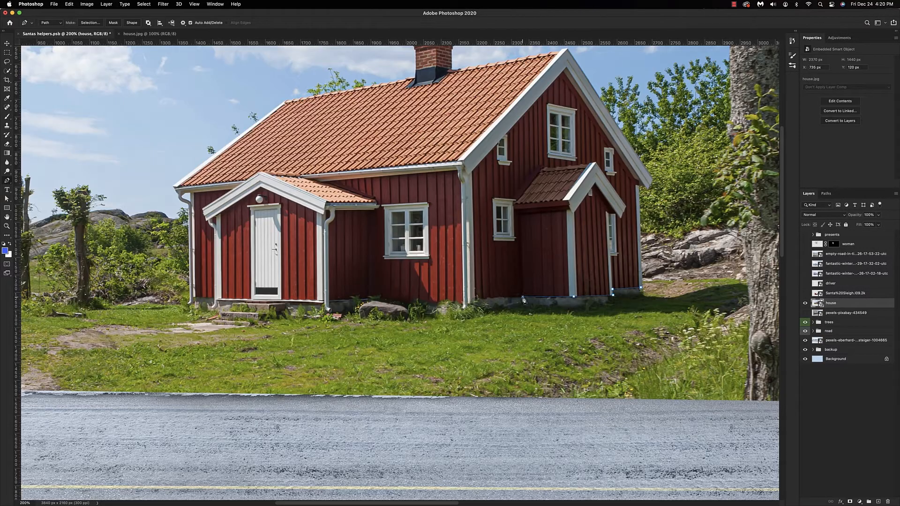
# Step: Trace the red house with the Pen tool along its base, left wall and roof edge up to the chimney's left side
pyautogui.click(322, 303)
pyautogui.press('super+plus')
pyautogui.click(418, 175)
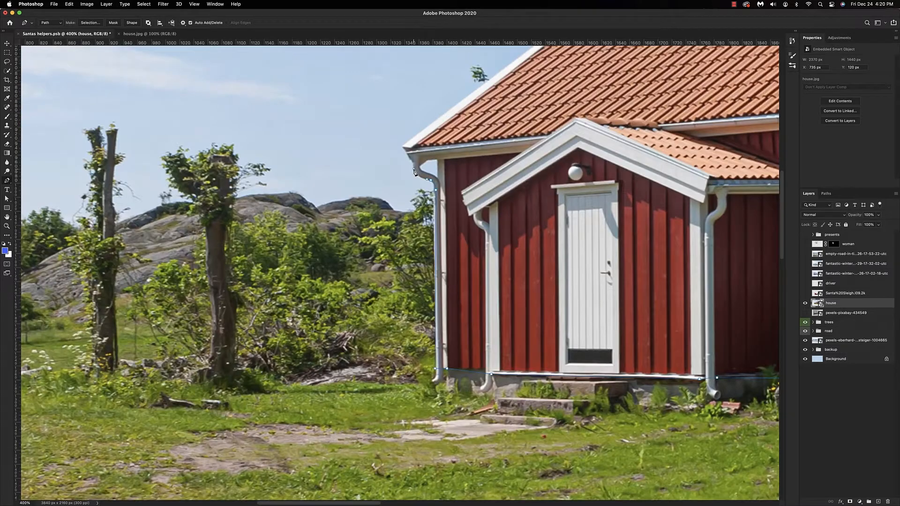
pyautogui.moveTo(406, 149); pyautogui.dragTo(227, 315)
pyautogui.click(453, 144)
pyautogui.click(603, 119)
pyautogui.moveTo(691, 103); pyautogui.dragTo(646, 257)
pyautogui.click(667, 197)
pyautogui.click(668, 186)
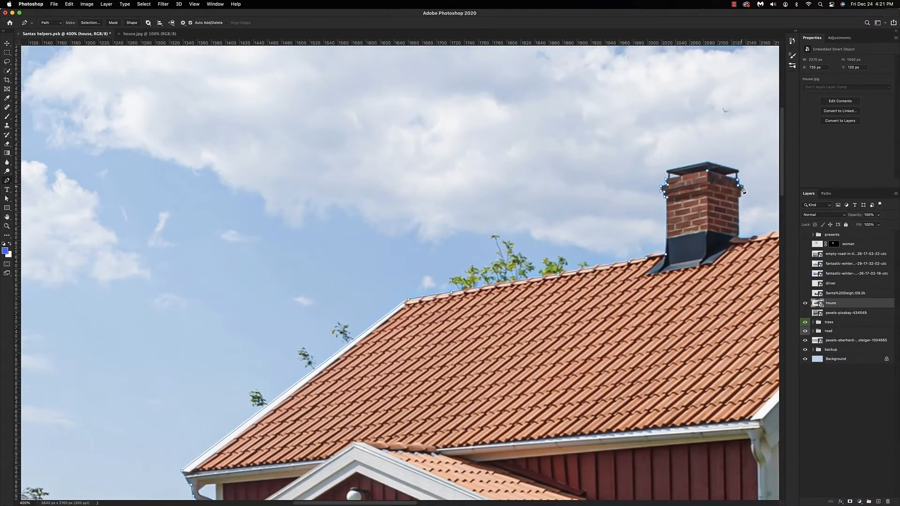
# Step: Continue the pen path down the chimney's right side and along the roof to the house's right eave
pyautogui.click(739, 234)
pyautogui.hscroll(5, 738, 231)
pyautogui.click(724, 201)
pyautogui.scroll(-6, 723, 206)
pyautogui.hscroll(5, 723, 206)
pyautogui.click(704, 168)
pyautogui.click(701, 180)
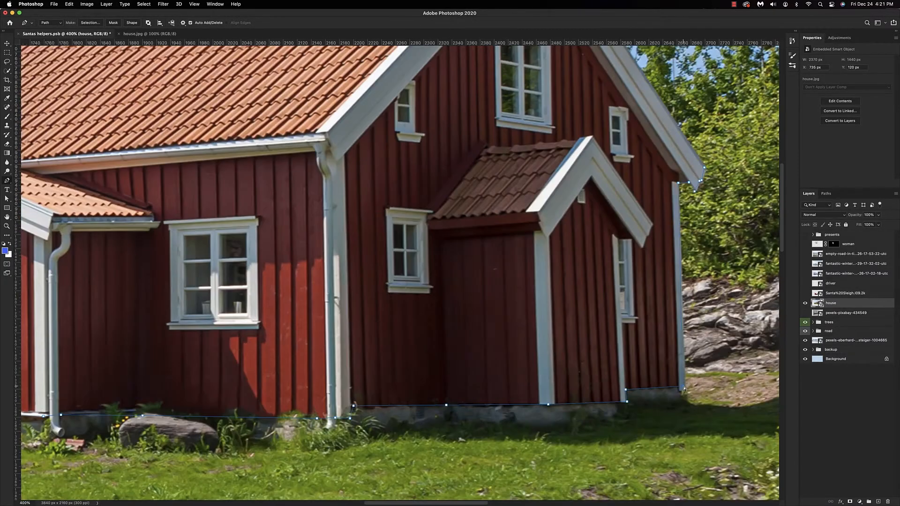
# Step: Close the pen path at the house's right corner and mask the house layer with it
pyautogui.click(684, 387)
pyautogui.press('super+Return')
pyautogui.click(849, 501)
pyautogui.press('super+1')
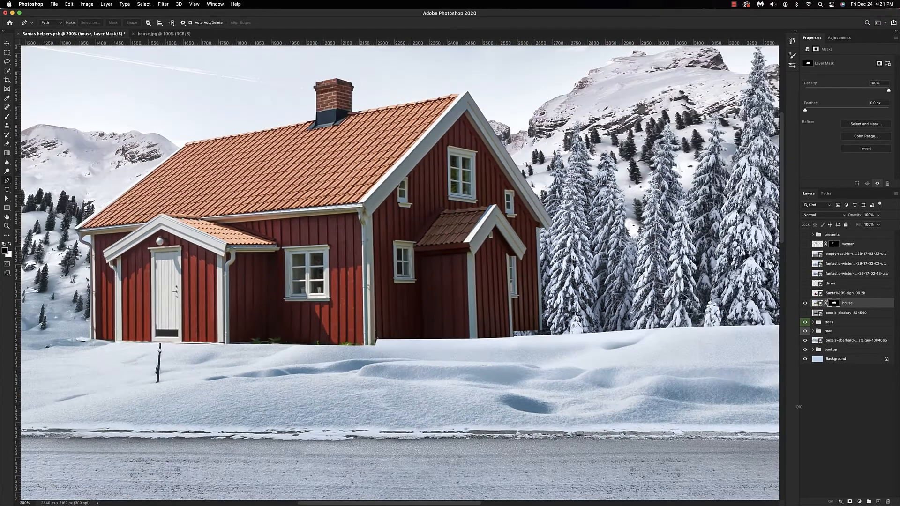
# Step: Scale the house down to about 71%, move it to the scene's right edge, and rotate it about 0.4°
pyautogui.press('super+t')
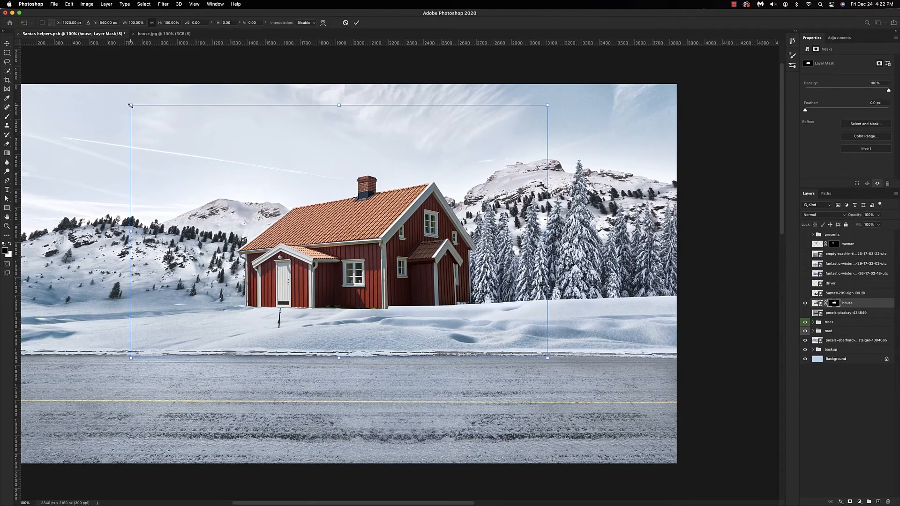
pyautogui.moveTo(131, 104); pyautogui.dragTo(253, 177)
pyautogui.hscroll(5, 342, 308)
pyautogui.moveTo(341, 308); pyautogui.dragTo(581, 282)
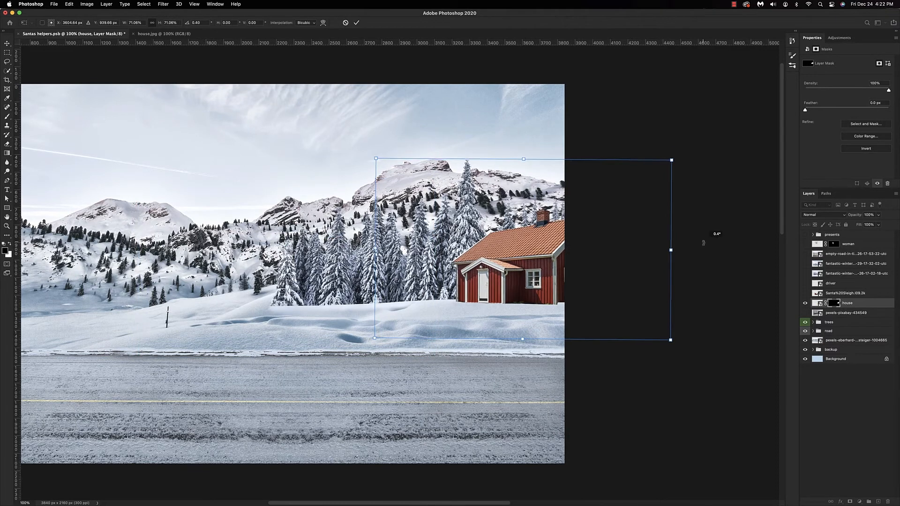
pyautogui.press('Return')
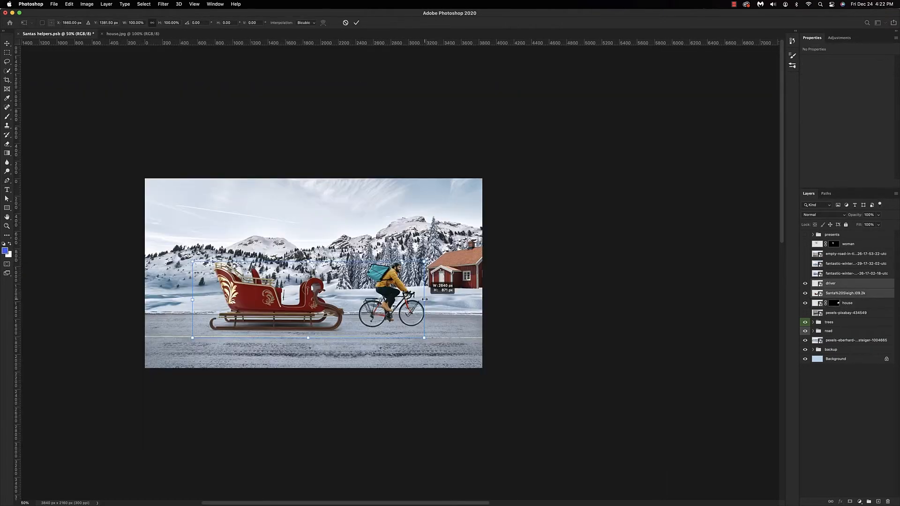
# Step: Enlarge the sleigh and driver together to about 115% and reposition them on the road
pyautogui.moveTo(430, 299); pyautogui.dragTo(442, 300)
pyautogui.moveTo(295, 299); pyautogui.dragTo(304, 298)
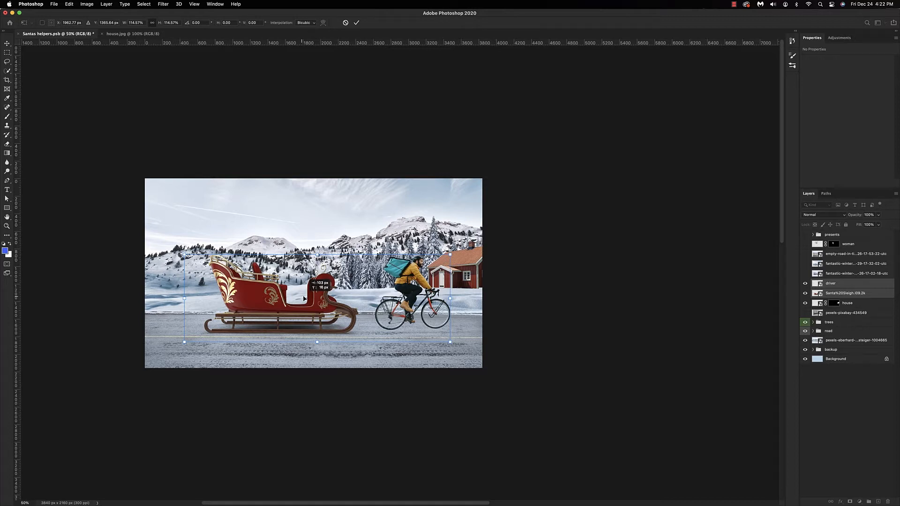
pyautogui.moveTo(304, 298); pyautogui.dragTo(303, 298)
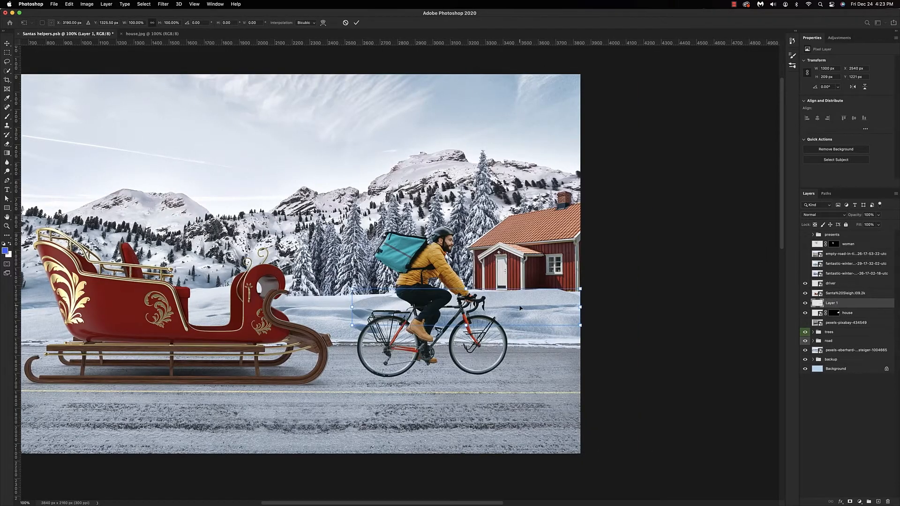
# Step: Position the snow strip along the house's base with a tilt of about 1.4°, and warp it on a 3 x 3 grid to follow the snowbank
pyautogui.moveTo(520, 290); pyautogui.dragTo(565, 298)
pyautogui.moveTo(663, 311); pyautogui.dragTo(662, 318)
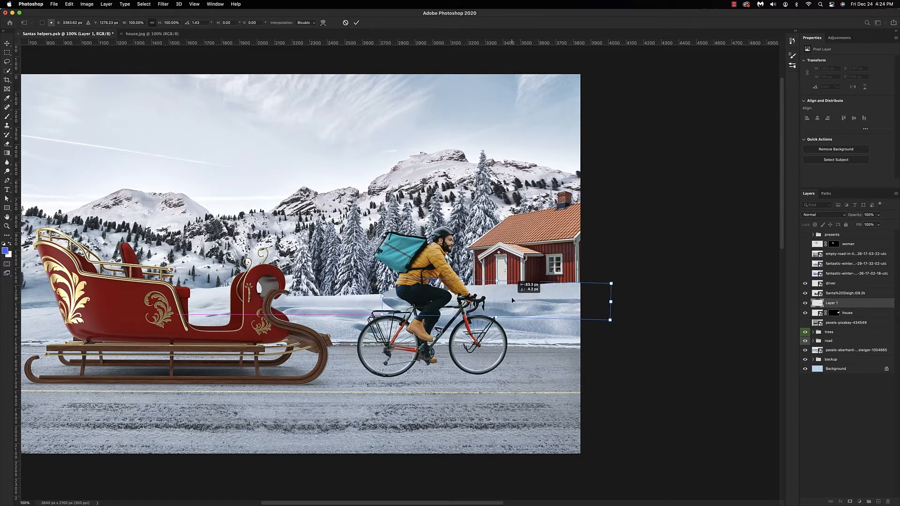
pyautogui.rightClick(527, 299)
pyautogui.click(553, 356)
pyautogui.click(123, 22)
pyautogui.click(121, 29)
pyautogui.moveTo(535, 297); pyautogui.dragTo(536, 293)
pyautogui.moveTo(382, 278); pyautogui.dragTo(381, 292)
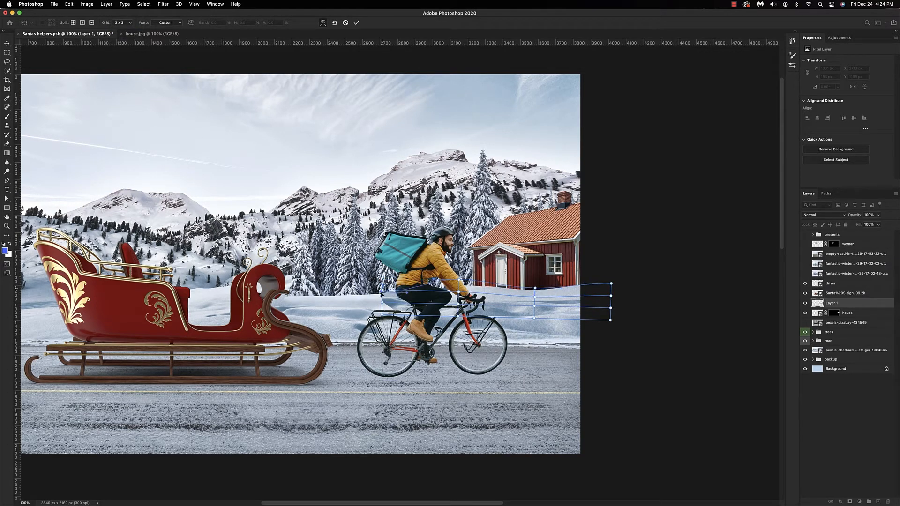
pyautogui.moveTo(435, 282); pyautogui.dragTo(443, 293)
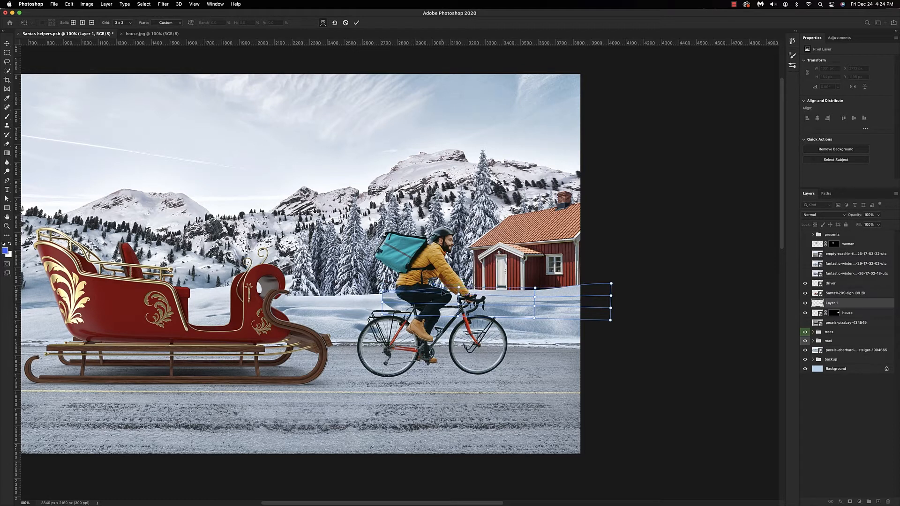
pyautogui.moveTo(558, 295); pyautogui.dragTo(596, 279)
pyautogui.press('Return')
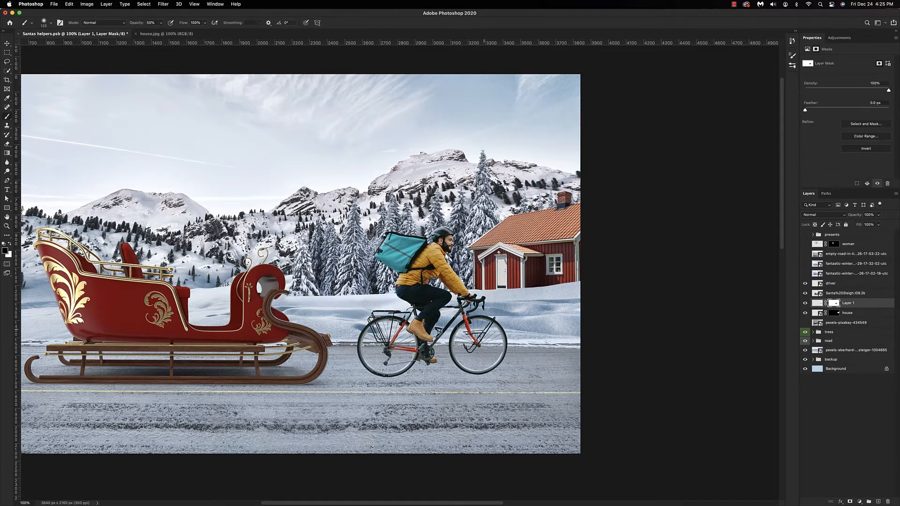
# Step: Blend the snow strip's lower part on its mask at 50% brush opacity, and undo the last stroke
pyautogui.moveTo(472, 308); pyautogui.dragTo(545, 315)
pyautogui.moveTo(487, 307); pyautogui.dragTo(586, 307)
pyautogui.press('super+z')
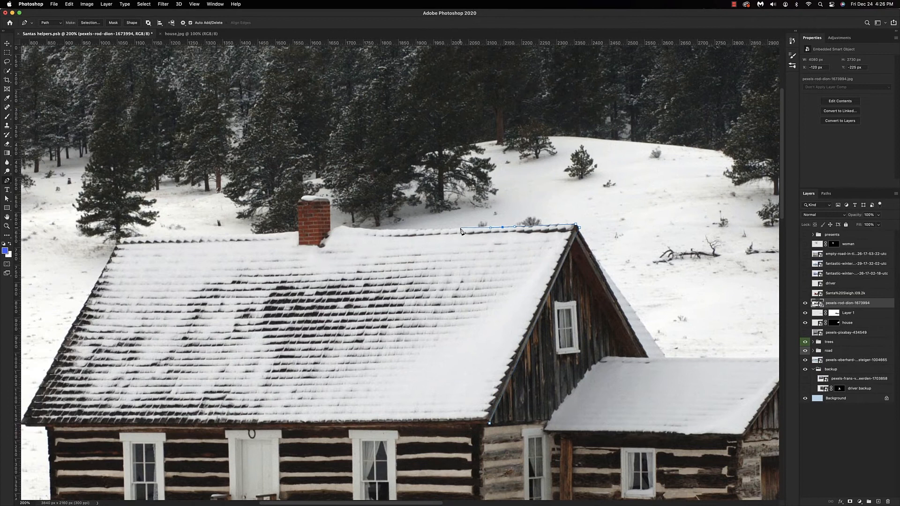
# Step: Trace the log cabin's snowy roof with the Pen tool along the ridge and left slope, and close the outline for a selection
pyautogui.click(460, 228)
pyautogui.click(398, 230)
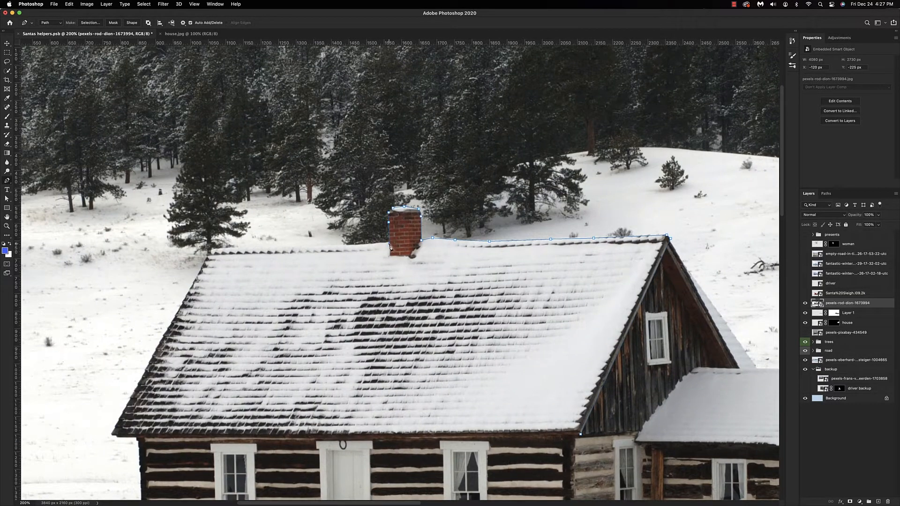
pyautogui.click(297, 244)
pyautogui.click(220, 247)
pyautogui.click(210, 248)
pyautogui.click(200, 267)
pyautogui.click(171, 348)
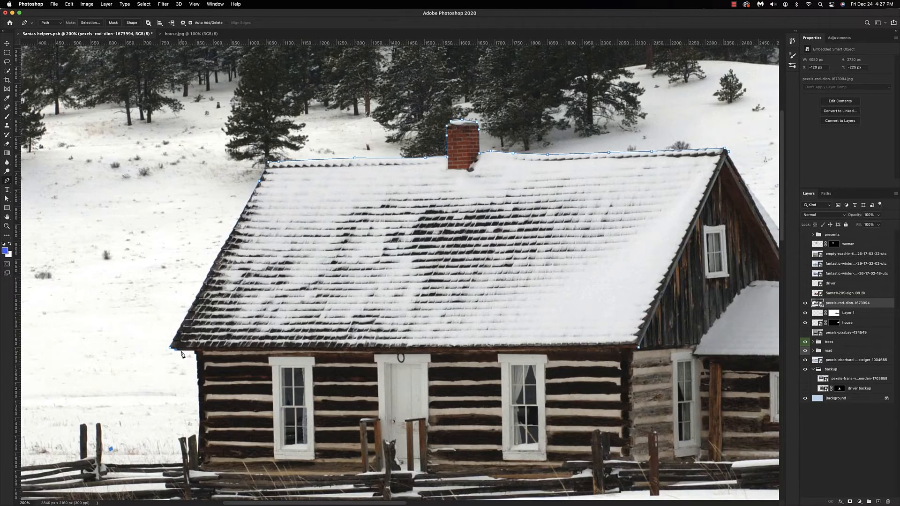
pyautogui.rightClick(579, 302)
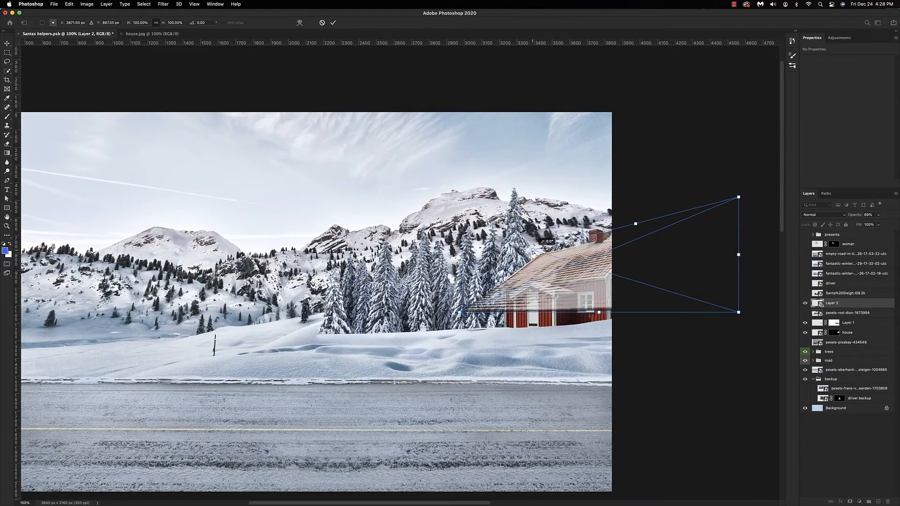
# Step: Distort the copied snowy roof to fit the red house's main roof, and return its layer to full opacity
pyautogui.moveTo(532, 252); pyautogui.dragTo(530, 248)
pyautogui.moveTo(460, 312); pyautogui.dragTo(499, 285)
pyautogui.moveTo(739, 313); pyautogui.dragTo(644, 274)
pyautogui.moveTo(738, 197); pyautogui.dragTo(618, 236)
pyautogui.moveTo(645, 275); pyautogui.dragTo(604, 276)
pyautogui.moveTo(617, 235); pyautogui.dragTo(645, 227)
pyautogui.moveTo(614, 256); pyautogui.dragTo(637, 275)
pyautogui.moveTo(650, 225); pyautogui.dragTo(651, 230)
pyautogui.press('Return')
pyautogui.press('p')
pyautogui.moveTo(856, 218); pyautogui.dragTo(870, 218)
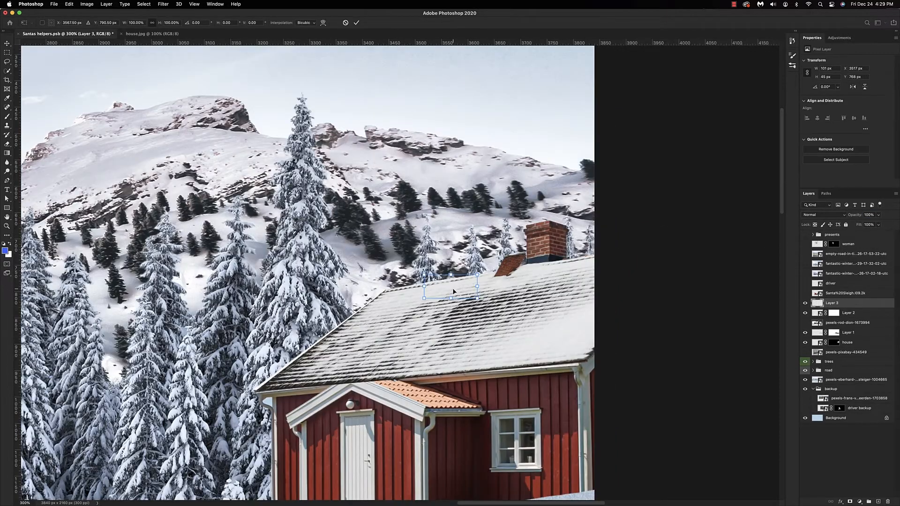
# Step: Move the small snow patch up to the ridge beside the chimney, and paint on the large roof overlay's mask around the chimney
pyautogui.hotkey('ctrl', 't')
pyautogui.moveTo(455, 291); pyautogui.dragTo(519, 278)
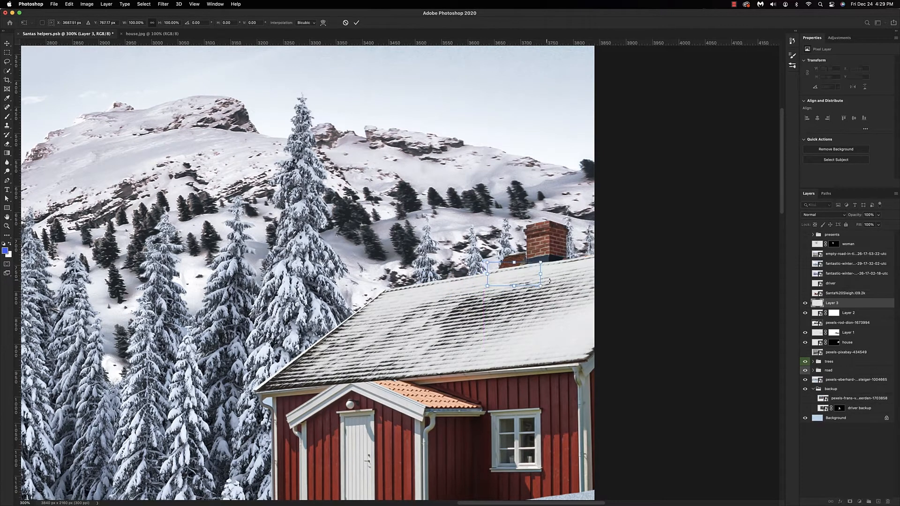
pyautogui.moveTo(540, 286); pyautogui.dragTo(540, 283)
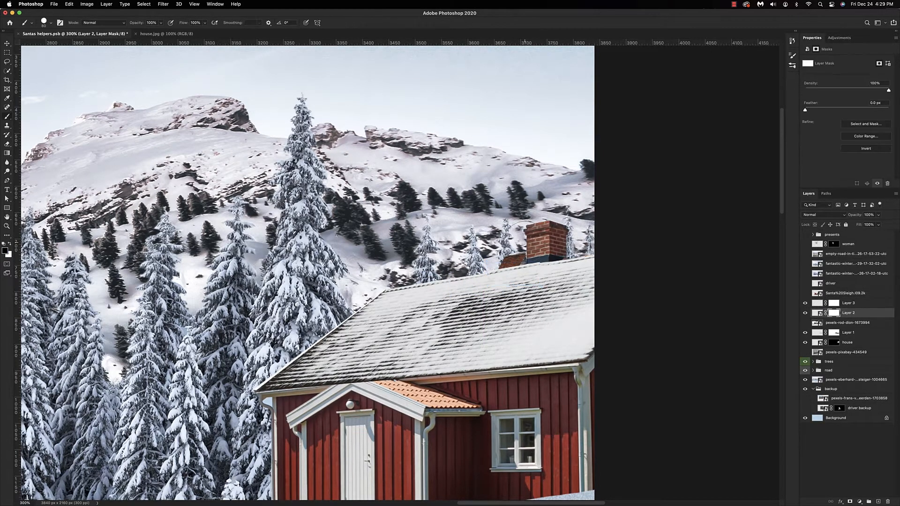
pyautogui.click(523, 242)
pyautogui.moveTo(506, 264); pyautogui.dragTo(518, 266)
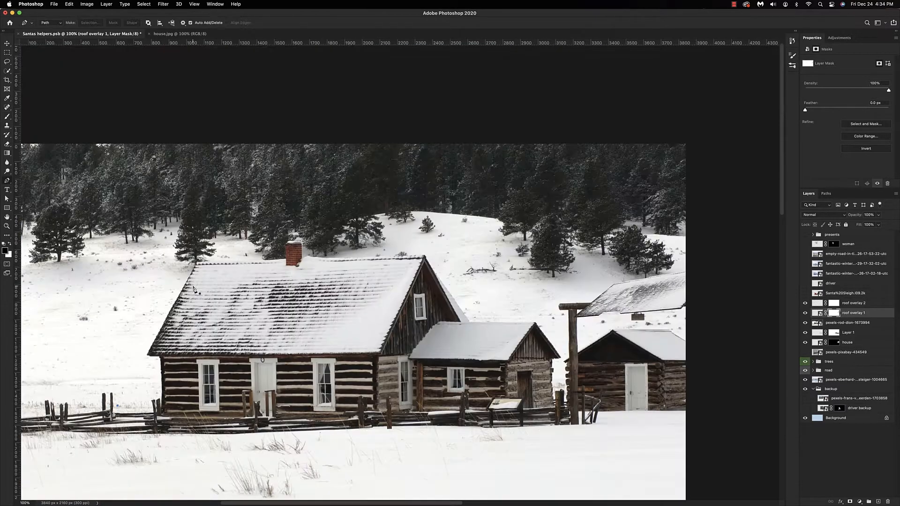
# Step: Finish outlining a section of the log cabin's snowy roof, turn it into a selection, and copy it to a new layer
pyautogui.click(187, 284)
pyautogui.click(187, 284)
pyautogui.rightClick(203, 293)
pyautogui.click(225, 314)
pyautogui.press('Return')
pyautogui.hotkey('ctrl', 'j')
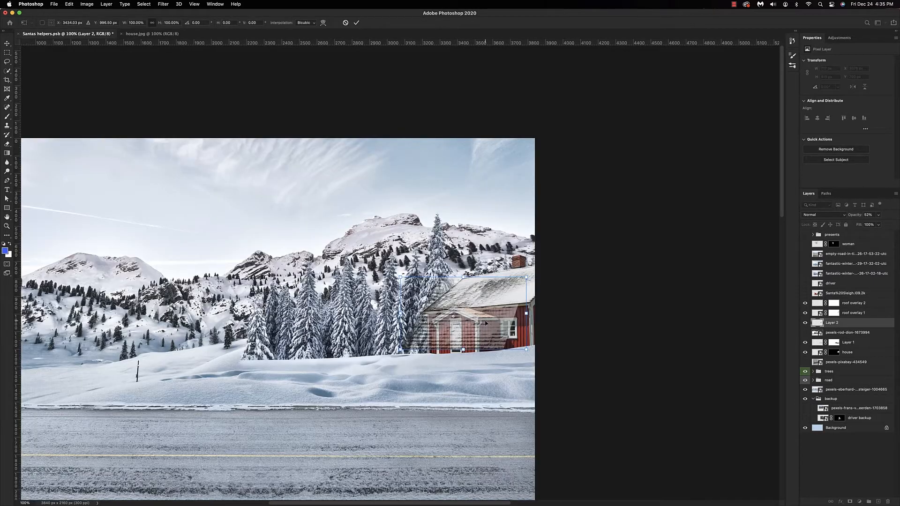
# Step: Flip the copied roof section horizontally and scale it down toward the red house's porch roof
pyautogui.rightClick(485, 323)
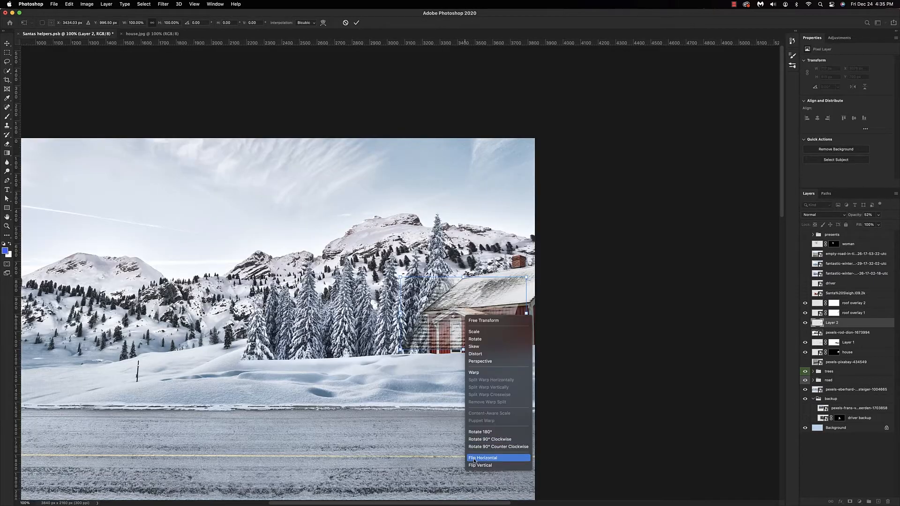
pyautogui.click(489, 458)
pyautogui.moveTo(526, 277)
pyautogui.mouseDown()
pyautogui.moveTo(496, 321)
pyautogui.moveTo(462, 302)
pyautogui.moveTo(485, 305)
pyautogui.moveTo(452, 307)
pyautogui.mouseUp()
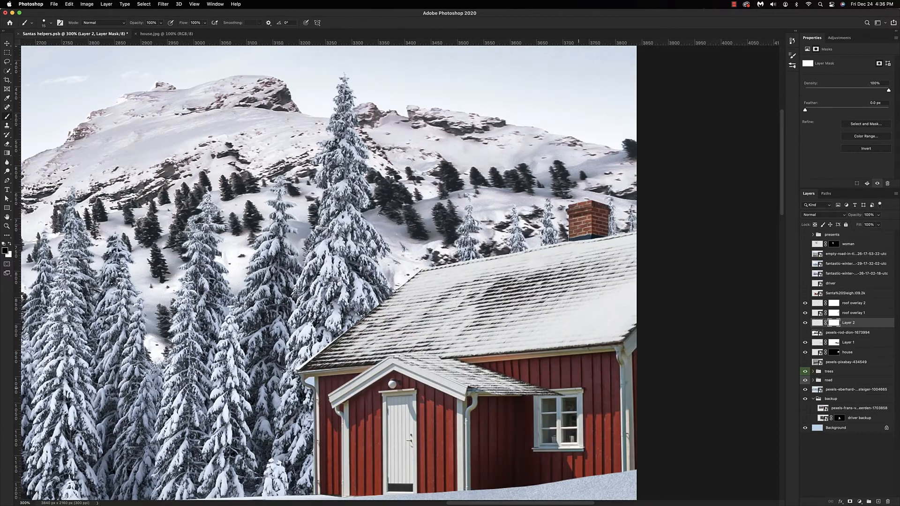
# Step: Mask the porch roof's snow overlay along its eave and gable so it stays off the red wall, window and white trim
pyautogui.keyDown('shift'); pyautogui.click(525, 397); pyautogui.keyUp('shift')
pyautogui.moveTo(529, 393); pyautogui.dragTo(562, 389)
pyautogui.moveTo(444, 360); pyautogui.dragTo(527, 387)
pyautogui.press('super+equal')
pyautogui.press('x')
pyautogui.moveTo(457, 393); pyautogui.dragTo(560, 420)
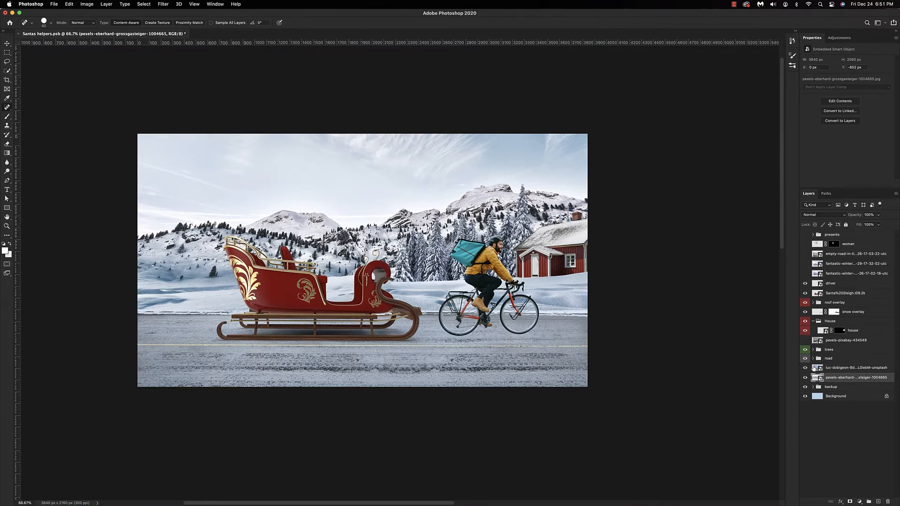
# Step: Show the blue-sky photo, enlarge it to about 145% over the scene, and warp its upper edge
pyautogui.click(805, 368)
pyautogui.click(828, 369)
pyautogui.press('super+t')
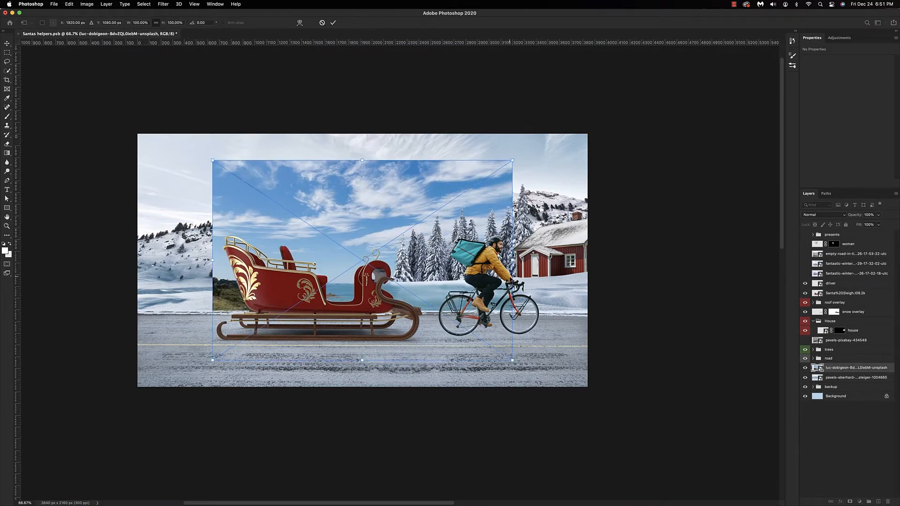
pyautogui.moveTo(513, 260); pyautogui.dragTo(627, 228)
pyautogui.rightClick(429, 197)
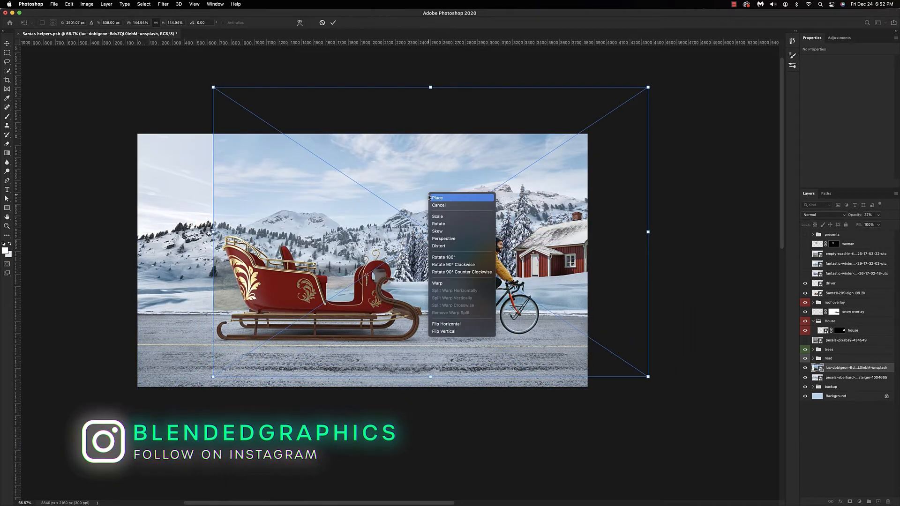
pyautogui.click(437, 283)
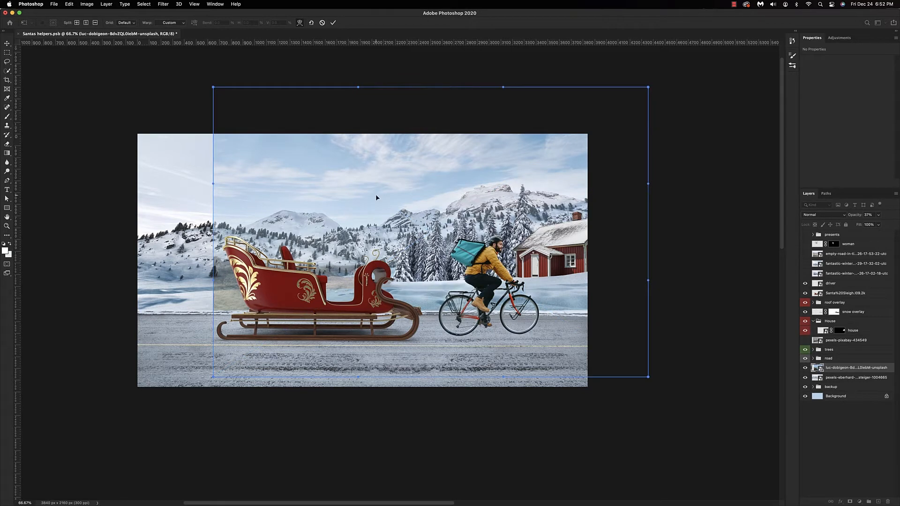
pyautogui.moveTo(640, 119); pyautogui.dragTo(642, 106)
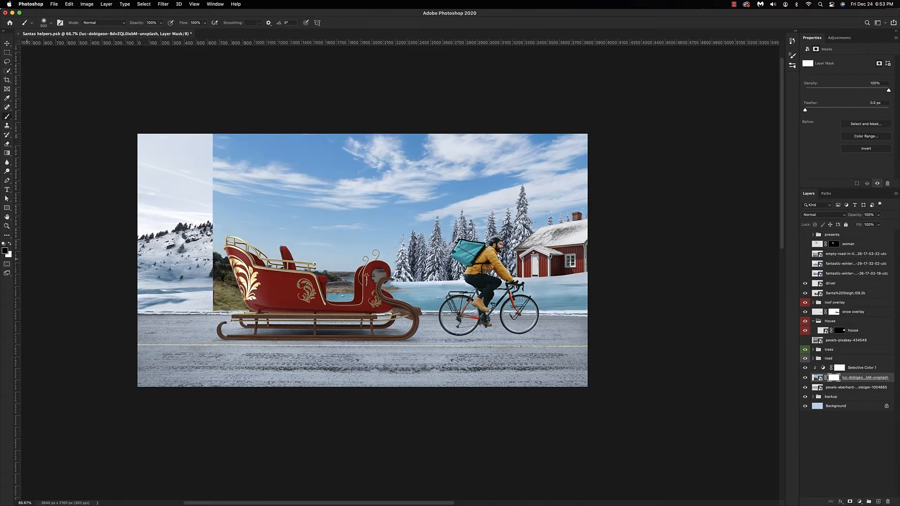
# Step: Mask the sky photo off the mountains, snow and road, and blend its left edge into the original sky
pyautogui.moveTo(141, 277)
pyautogui.mouseDown()
pyautogui.moveTo(408, 295)
pyautogui.moveTo(487, 269)
pyautogui.moveTo(187, 249)
pyautogui.moveTo(202, 237)
pyautogui.mouseUp()
pyautogui.moveTo(562, 248)
pyautogui.mouseDown()
pyautogui.moveTo(408, 255)
pyautogui.moveTo(464, 246)
pyautogui.moveTo(412, 239)
pyautogui.moveTo(313, 267)
pyautogui.mouseUp()
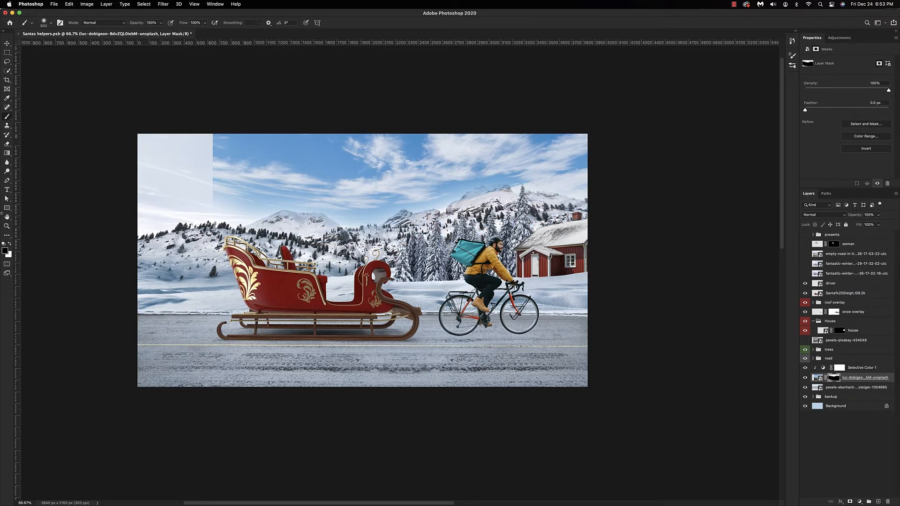
pyautogui.moveTo(255, 110)
pyautogui.mouseDown()
pyautogui.moveTo(179, 231)
pyautogui.moveTo(184, 102)
pyautogui.moveTo(188, 136)
pyautogui.moveTo(287, 141)
pyautogui.moveTo(301, 219)
pyautogui.moveTo(331, 237)
pyautogui.moveTo(388, 238)
pyautogui.moveTo(481, 213)
pyautogui.moveTo(509, 274)
pyautogui.mouseUp()
pyautogui.press('4')
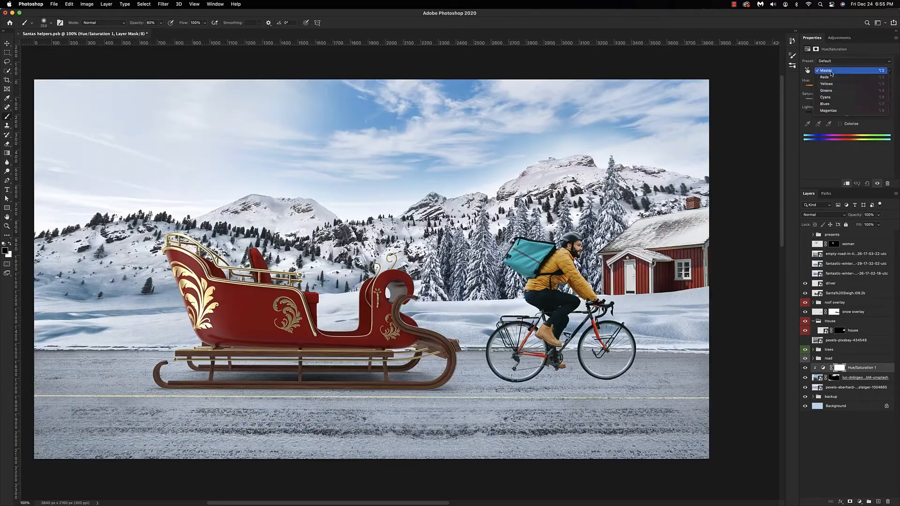
# Step: Desaturate the sky's blue tones and add a clipped Selective Color with Black at -100 for Cyans and -93 for Blues
pyautogui.moveTo(846, 100)
pyautogui.mouseDown()
pyautogui.moveTo(821, 111)
pyautogui.moveTo(877, 114)
pyautogui.moveTo(835, 101)
pyautogui.mouseUp()
pyautogui.click(859, 501)
pyautogui.click(865, 486)
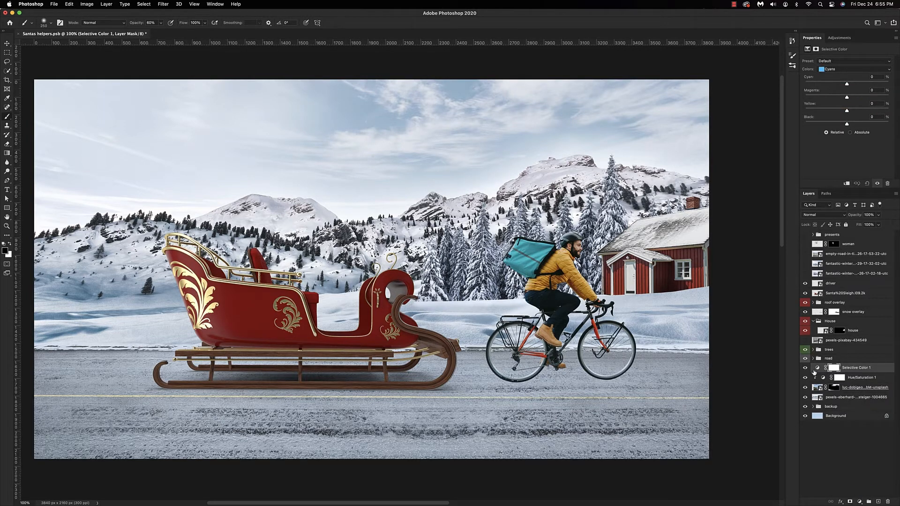
pyautogui.moveTo(847, 125); pyautogui.dragTo(834, 128)
pyautogui.click(871, 69)
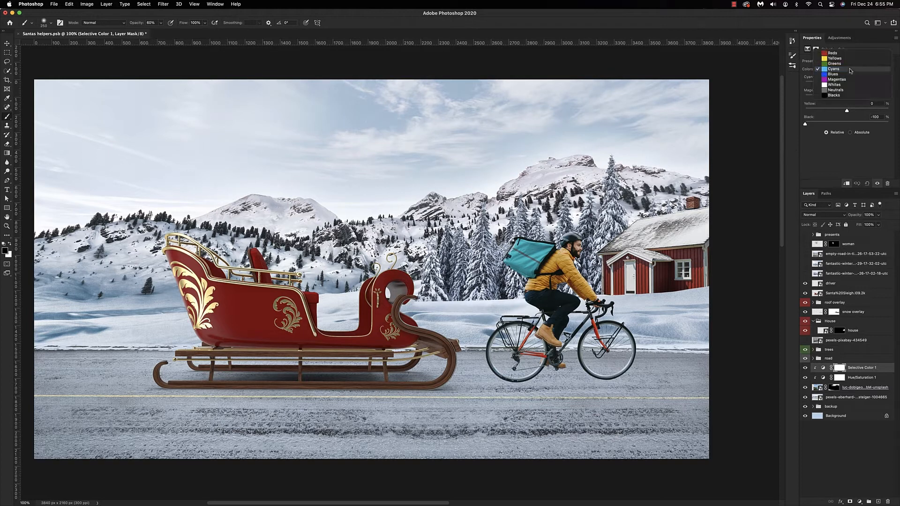
pyautogui.click(848, 76)
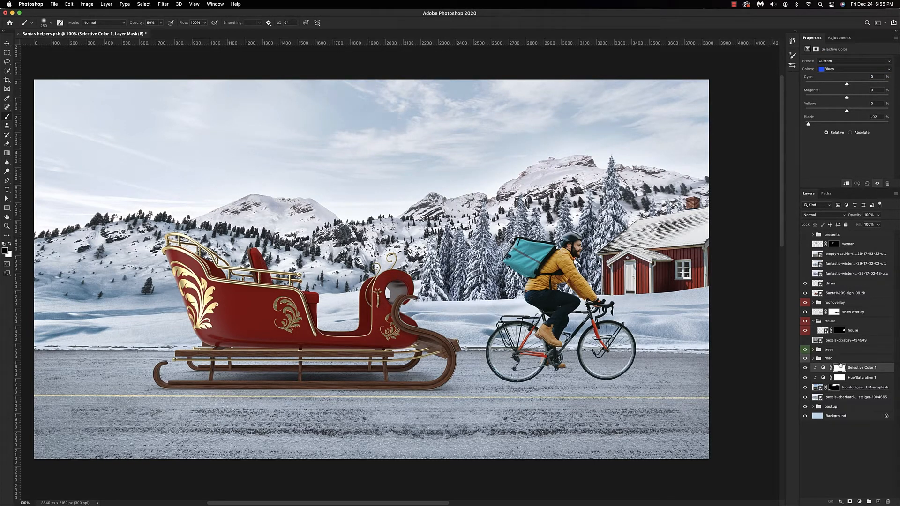
pyautogui.click(835, 387)
pyautogui.press('2')
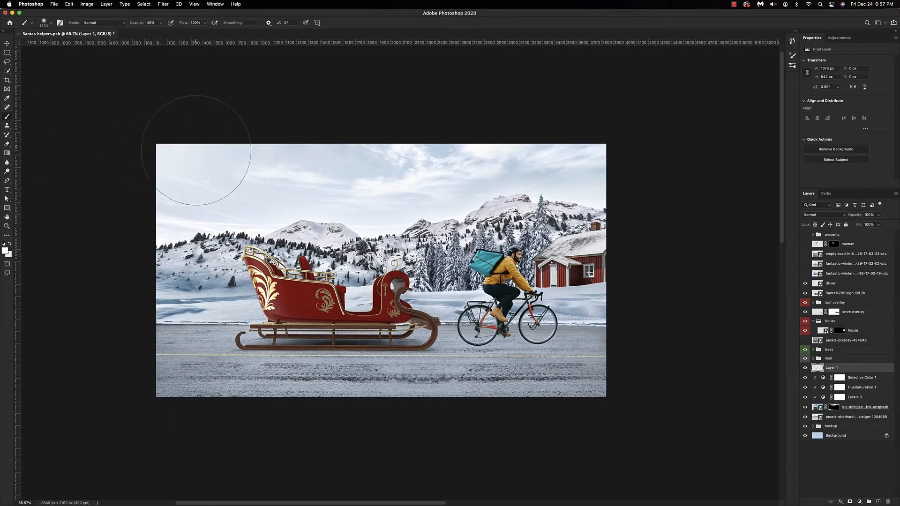
# Step: Paint a soft white glow over the sky's left part and faint haze along the mountain ridge at 10% opacity
pyautogui.moveTo(196, 151); pyautogui.dragTo(323, 187)
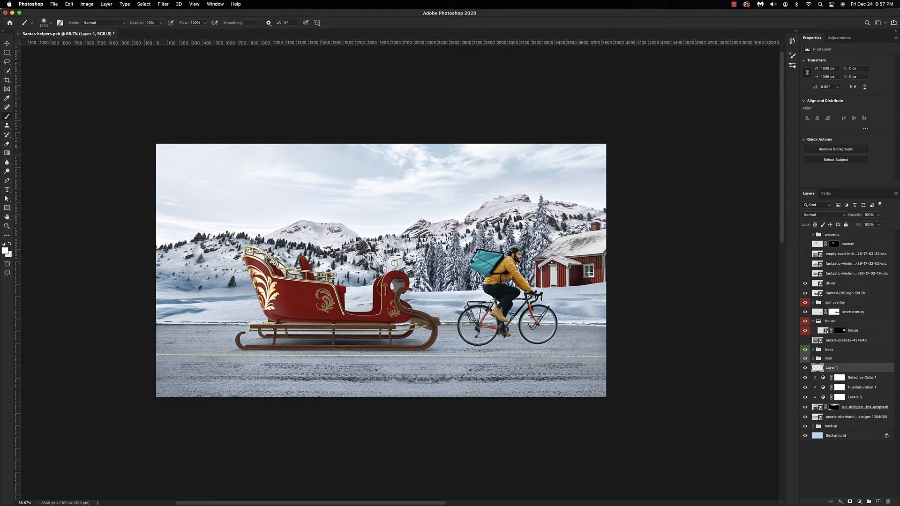
pyautogui.moveTo(187, 252); pyautogui.dragTo(227, 255)
pyautogui.press('[')
pyautogui.press('[')
pyautogui.press('[')
pyautogui.press('[')
pyautogui.press('[')
pyautogui.press('[')
pyautogui.press('[')
pyautogui.press('[')
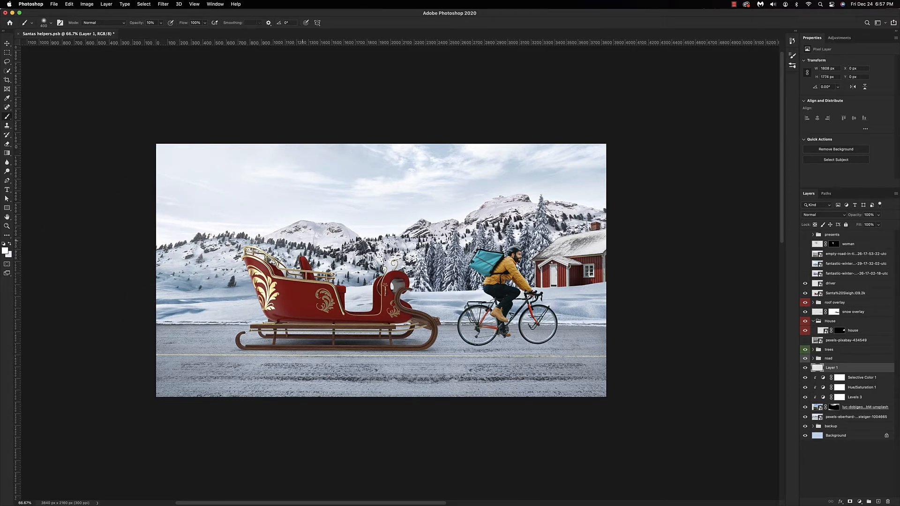
pyautogui.moveTo(302, 237)
pyautogui.mouseDown()
pyautogui.moveTo(389, 235)
pyautogui.moveTo(408, 246)
pyautogui.moveTo(419, 224)
pyautogui.moveTo(511, 206)
pyautogui.moveTo(394, 203)
pyautogui.moveTo(507, 208)
pyautogui.moveTo(459, 221)
pyautogui.mouseUp()
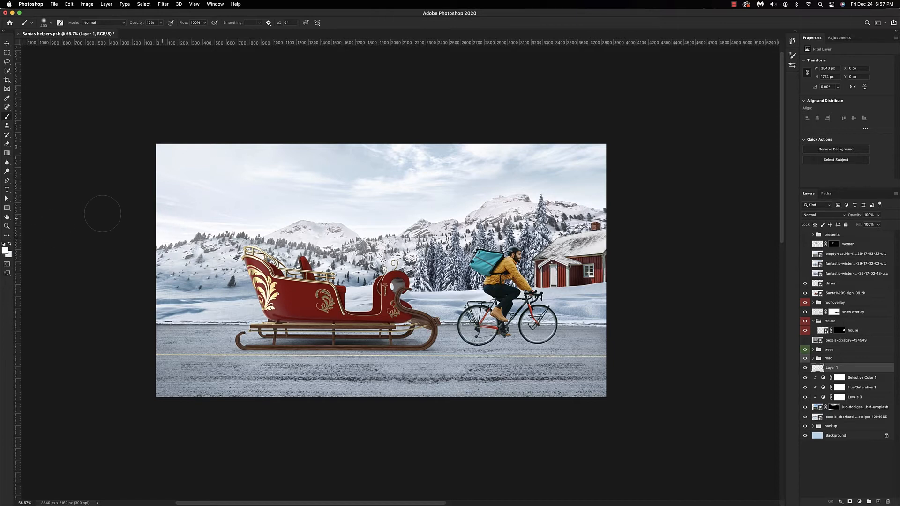
# Step: Build up more faint white haze over the sky and mountain peaks with a larger soft brush at 10% opacity
pyautogui.press('super+minus')
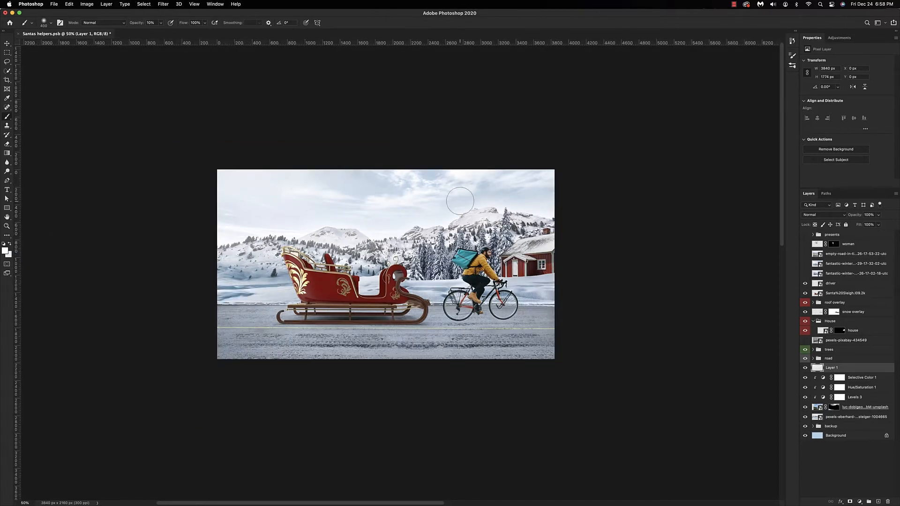
pyautogui.press(']')
pyautogui.press(']')
pyautogui.press(']')
pyautogui.press(']')
pyautogui.press(']')
pyautogui.press(']')
pyautogui.press(']')
pyautogui.press(']')
pyautogui.press(']')
pyautogui.press(']')
pyautogui.press(']')
pyautogui.press(']')
pyautogui.press(']')
pyautogui.press(']')
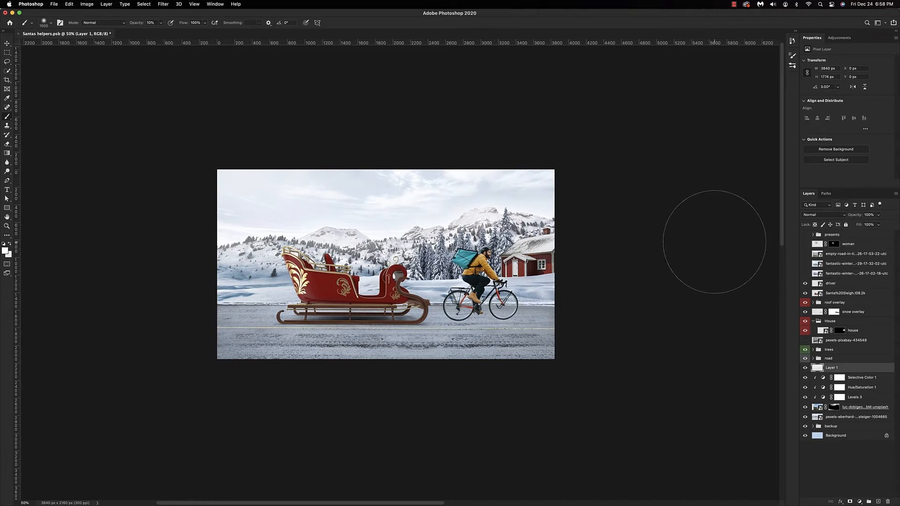
pyautogui.press('[')
pyautogui.press('[')
pyautogui.press('[')
pyautogui.press('[')
pyautogui.press('[')
pyautogui.press('[')
pyautogui.press('[')
# Step: Apply a Gaussian Blur with a 1.0-pixel radius to the mountain background photo
pyautogui.click(816, 416)
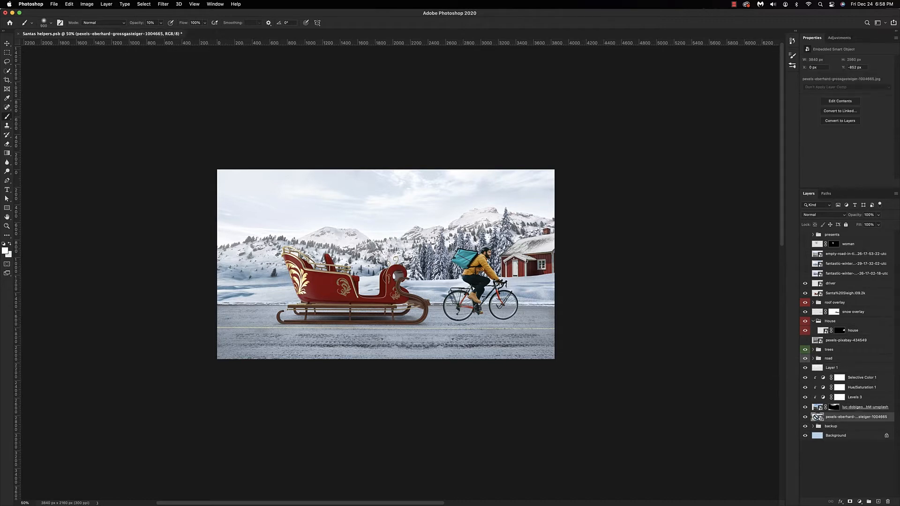
pyautogui.click(162, 4)
pyautogui.moveTo(171, 87)
pyautogui.click(272, 111)
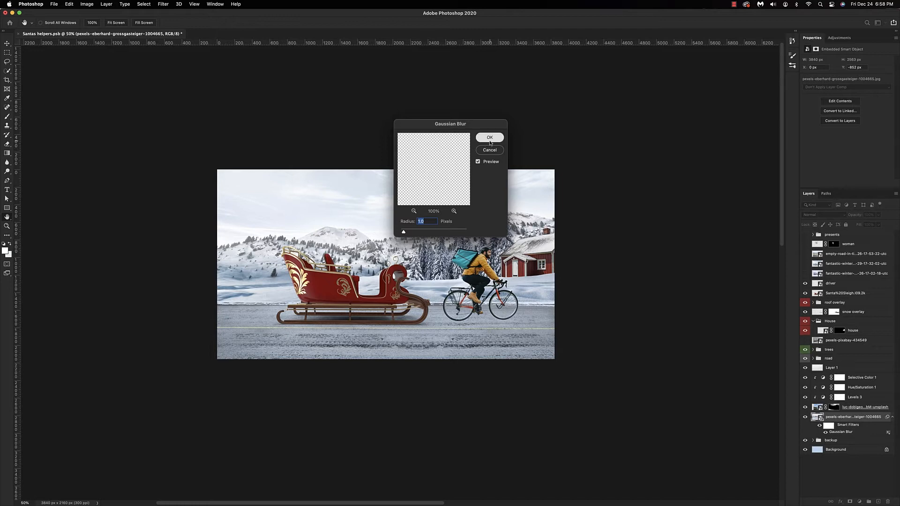
pyautogui.click(489, 138)
pyautogui.press('b')
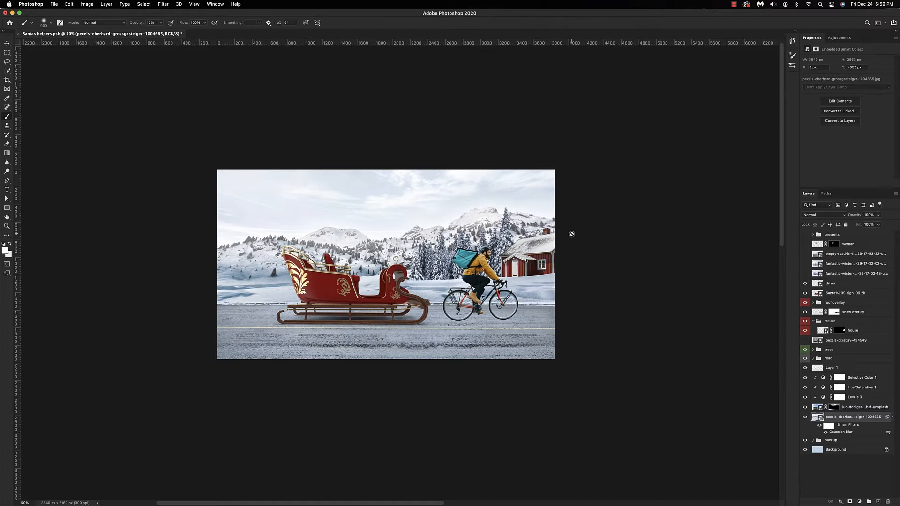
# Step: Rename the haze layer as sun overlay and group it with the sky, its adjustments and the mountain photo
pyautogui.doubleClick(830, 368)
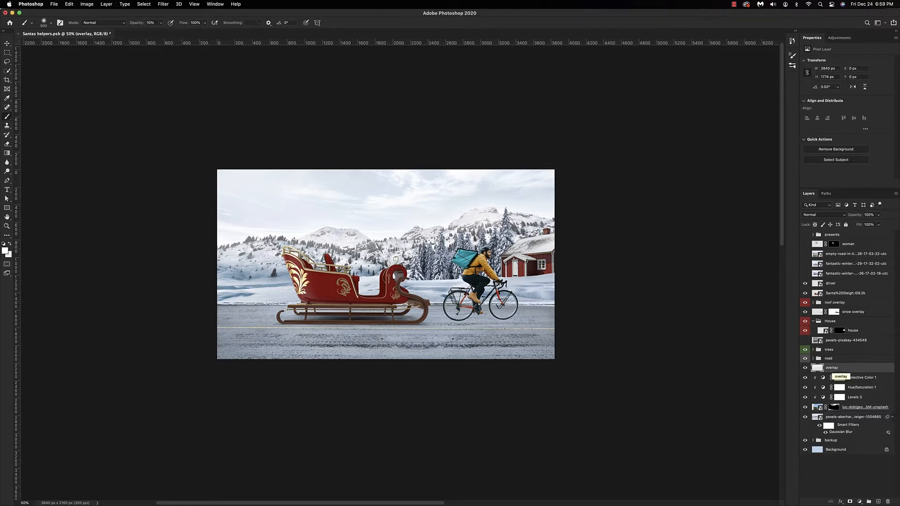
pyautogui.write('sun')
pyautogui.press('Return')
pyautogui.keyDown('shift'); pyautogui.click(850, 417); pyautogui.keyUp('shift')
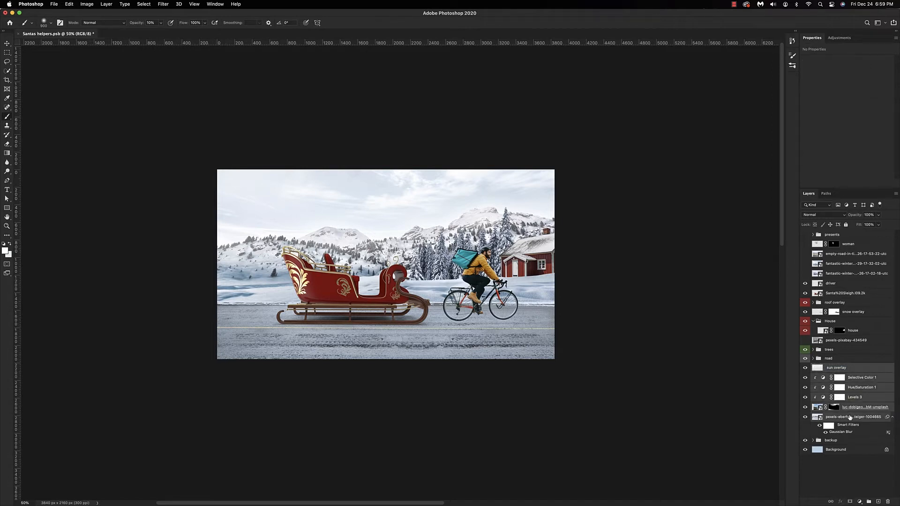
pyautogui.press('super+g')
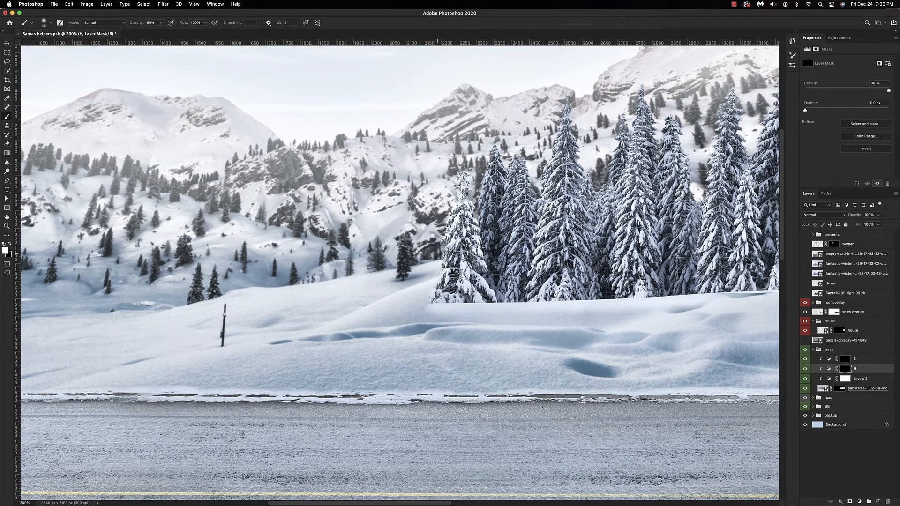
# Step: Paint white at 50% opacity on the H layer's mask along the left sides of the snowy trees
pyautogui.moveTo(496, 141); pyautogui.dragTo(479, 216)
pyautogui.moveTo(519, 153); pyautogui.dragTo(510, 214)
pyautogui.moveTo(566, 109)
pyautogui.mouseDown()
pyautogui.moveTo(545, 173)
pyautogui.moveTo(529, 302)
pyautogui.mouseUp()
pyautogui.moveTo(586, 175); pyautogui.dragTo(573, 214)
pyautogui.moveTo(605, 188); pyautogui.dragTo(598, 206)
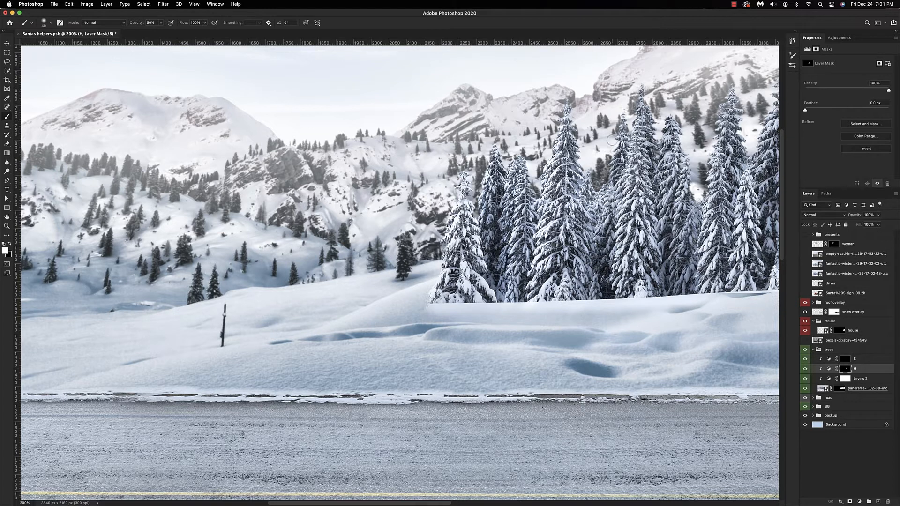
pyautogui.moveTo(622, 173); pyautogui.dragTo(620, 286)
pyautogui.moveTo(664, 106); pyautogui.dragTo(665, 171)
pyautogui.moveTo(722, 110)
pyautogui.mouseDown()
pyautogui.moveTo(701, 213)
pyautogui.moveTo(701, 276)
pyautogui.mouseUp()
pyautogui.hscroll(5, 702, 275)
pyautogui.moveTo(560, 75); pyautogui.dragTo(549, 171)
pyautogui.moveTo(549, 171); pyautogui.dragTo(526, 228)
pyautogui.moveTo(589, 72); pyautogui.dragTo(552, 333)
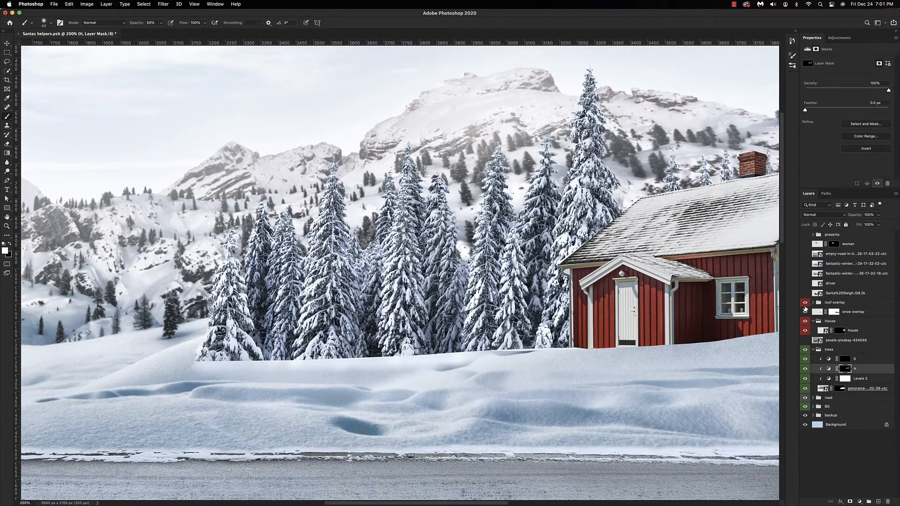
# Step: Paint the S layer's mask along the right sides of the trees, including those behind the house roof
pyautogui.click(844, 359)
pyautogui.moveTo(233, 259)
pyautogui.mouseDown()
pyautogui.moveTo(237, 321)
pyautogui.moveTo(257, 369)
pyautogui.mouseUp()
pyautogui.moveTo(297, 223); pyautogui.dragTo(284, 368)
pyautogui.moveTo(336, 168); pyautogui.dragTo(353, 353)
pyautogui.moveTo(374, 273); pyautogui.dragTo(375, 317)
pyautogui.moveTo(418, 202)
pyautogui.mouseDown()
pyautogui.moveTo(423, 341)
pyautogui.moveTo(281, 344)
pyautogui.moveTo(247, 302)
pyautogui.moveTo(245, 283)
pyautogui.mouseUp()
pyautogui.moveTo(390, 211); pyautogui.dragTo(394, 232)
pyautogui.moveTo(406, 196); pyautogui.dragTo(429, 347)
pyautogui.moveTo(445, 185)
pyautogui.mouseDown()
pyautogui.moveTo(459, 275)
pyautogui.moveTo(450, 335)
pyautogui.mouseUp()
pyautogui.moveTo(505, 143)
pyautogui.mouseDown()
pyautogui.moveTo(507, 241)
pyautogui.moveTo(492, 300)
pyautogui.mouseUp()
pyautogui.moveTo(485, 219)
pyautogui.mouseDown()
pyautogui.moveTo(485, 310)
pyautogui.moveTo(451, 346)
pyautogui.mouseUp()
pyautogui.moveTo(509, 343); pyautogui.dragTo(534, 206)
pyautogui.moveTo(609, 176)
pyautogui.mouseDown()
pyautogui.moveTo(564, 335)
pyautogui.moveTo(595, 91)
pyautogui.moveTo(607, 171)
pyautogui.mouseUp()
pyautogui.moveTo(674, 178); pyautogui.dragTo(701, 162)
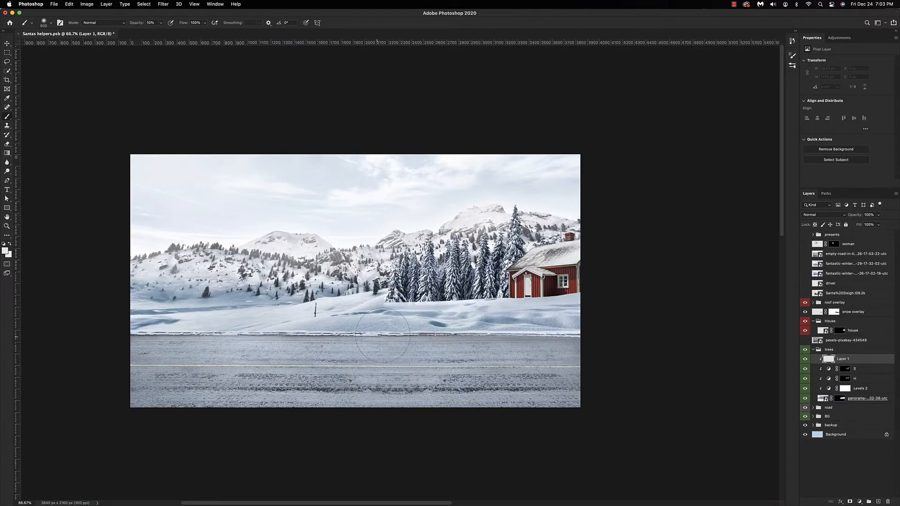
# Step: Brush faint white haze at 10% opacity over the trees on the clipped layer and compare with it hidden
pyautogui.moveTo(498, 282); pyautogui.dragTo(399, 243)
pyautogui.moveTo(389, 276); pyautogui.dragTo(406, 300)
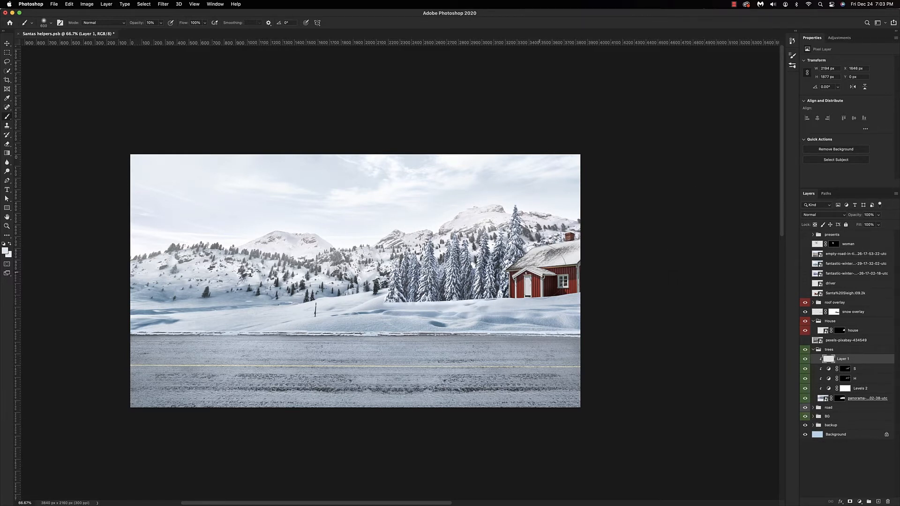
pyautogui.click(804, 359)
pyautogui.click(804, 359)
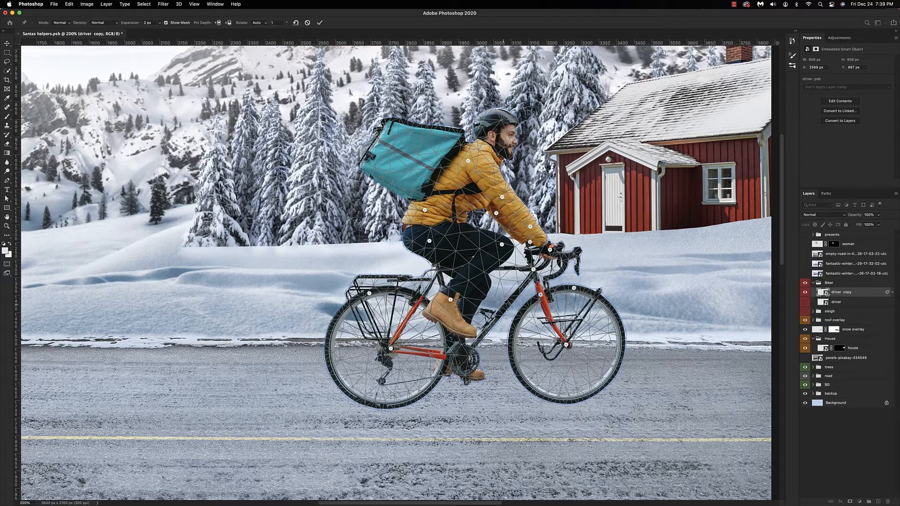
# Step: Puppet-warp the driver copy with pins on the shoulder, back and head, leaning the upper body and head forward
pyautogui.click(467, 161)
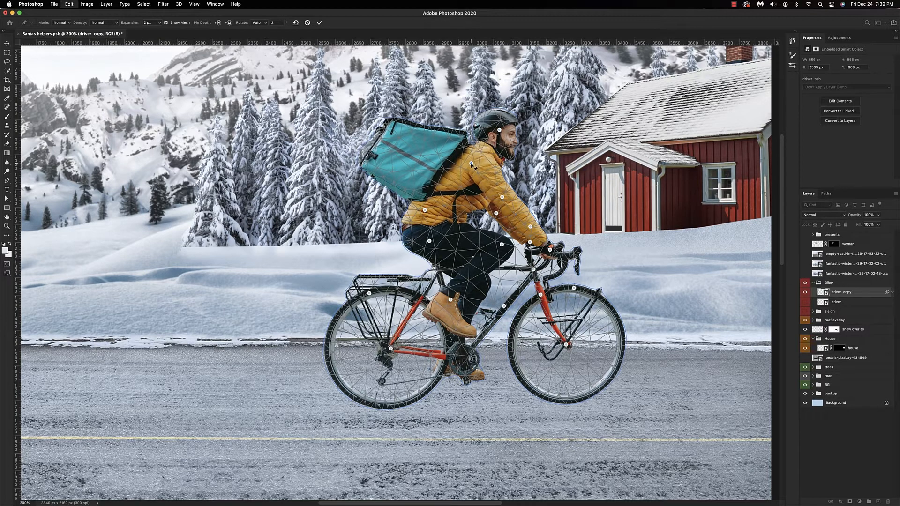
pyautogui.moveTo(468, 160); pyautogui.dragTo(480, 168)
pyautogui.click(461, 185)
pyautogui.click(492, 155)
pyautogui.click(514, 145)
pyautogui.moveTo(511, 138); pyautogui.dragTo(508, 140)
pyautogui.moveTo(501, 197); pyautogui.dragTo(493, 214)
pyautogui.click(473, 181)
pyautogui.click(473, 183)
pyautogui.moveTo(425, 210); pyautogui.dragTo(426, 212)
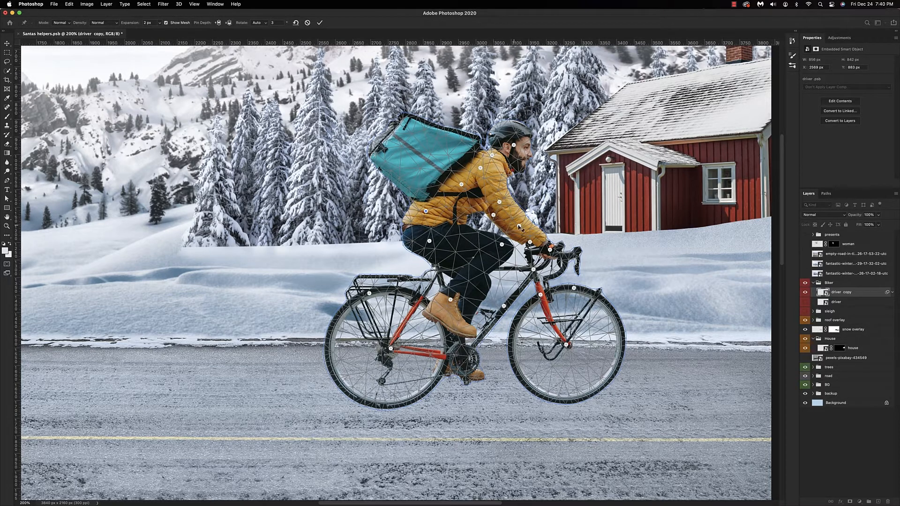
# Step: Adjust the elbow and forearm pins to bend the cyclist's arm toward the handlebar, and apply the puppet warp
pyautogui.moveTo(499, 203)
pyautogui.mouseDown()
pyautogui.moveTo(510, 209)
pyautogui.moveTo(495, 220)
pyautogui.moveTo(502, 214)
pyautogui.mouseUp()
pyautogui.click(480, 234)
pyautogui.press('super+z')
pyautogui.moveTo(518, 226); pyautogui.dragTo(516, 228)
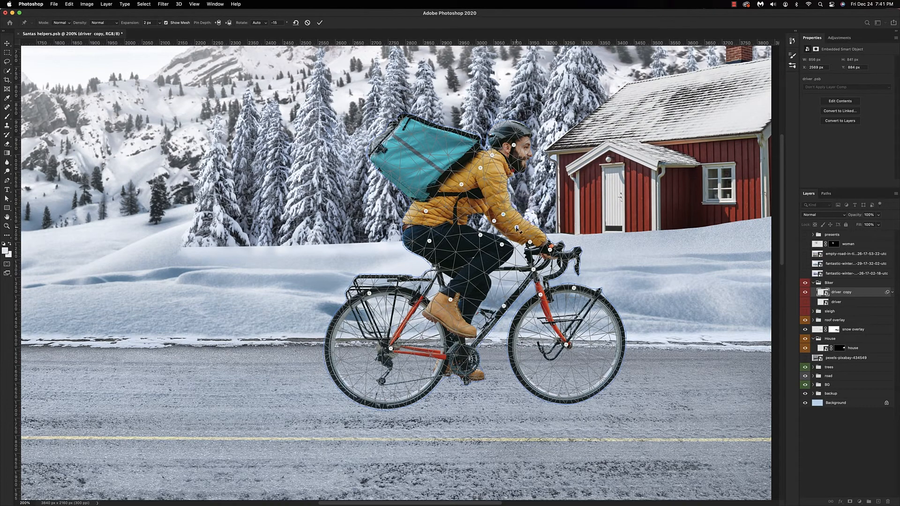
pyautogui.click(538, 236)
pyautogui.moveTo(536, 229); pyautogui.dragTo(534, 231)
pyautogui.click(320, 22)
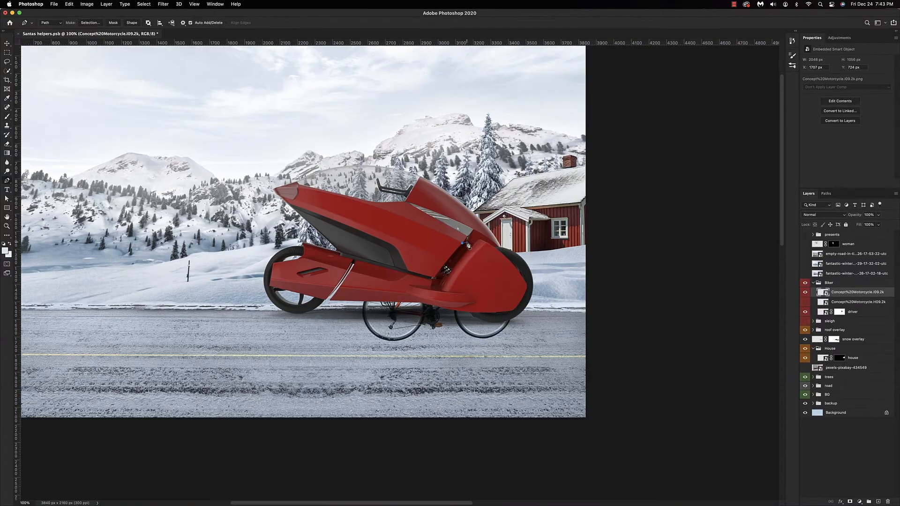
# Step: Outline the red motorcycle's wheels and lower fairing with a Pen path, leaving out the upper body shell
pyautogui.click(506, 247)
pyautogui.click(556, 270)
pyautogui.click(560, 357)
pyautogui.click(348, 345)
pyautogui.click(173, 318)
pyautogui.click(225, 233)
pyautogui.click(299, 236)
pyautogui.click(335, 249)
pyautogui.click(393, 268)
pyautogui.click(434, 278)
pyautogui.click(462, 244)
# Step: Turn the path into a selection and hide the motorcycle's wheels and lower fairing with a black-filled layer mask
pyautogui.rightClick(461, 284)
pyautogui.click(850, 502)
pyautogui.rightClick(501, 293)
pyautogui.click(524, 328)
pyautogui.press('Return')
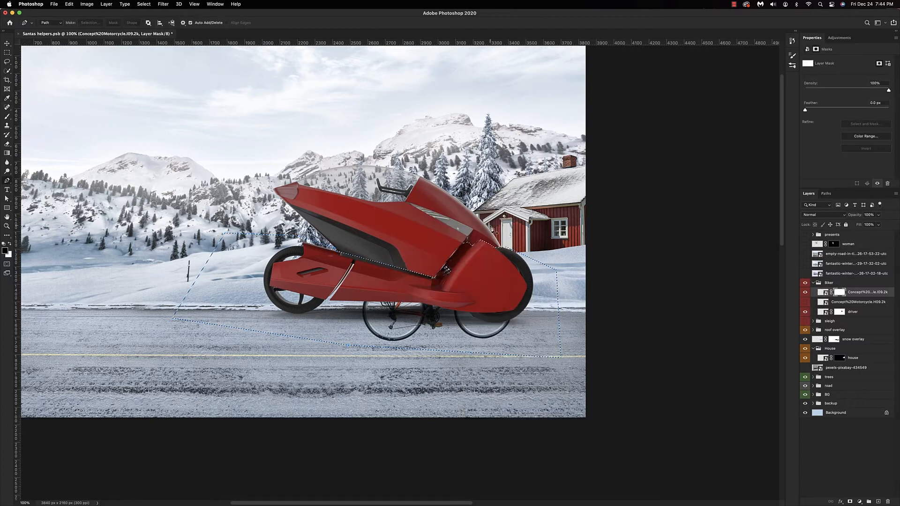
pyautogui.hotkey('alt', 'BackSpace')
pyautogui.press('super+d')
# Step: Flip the red shell horizontally, scale it down, tilt it upward, and place it behind the cyclist's back
pyautogui.press('super+t')
pyautogui.rightClick(425, 237)
pyautogui.click(435, 378)
pyautogui.moveTo(571, 240); pyautogui.dragTo(410, 223)
pyautogui.moveTo(338, 270); pyautogui.dragTo(420, 250)
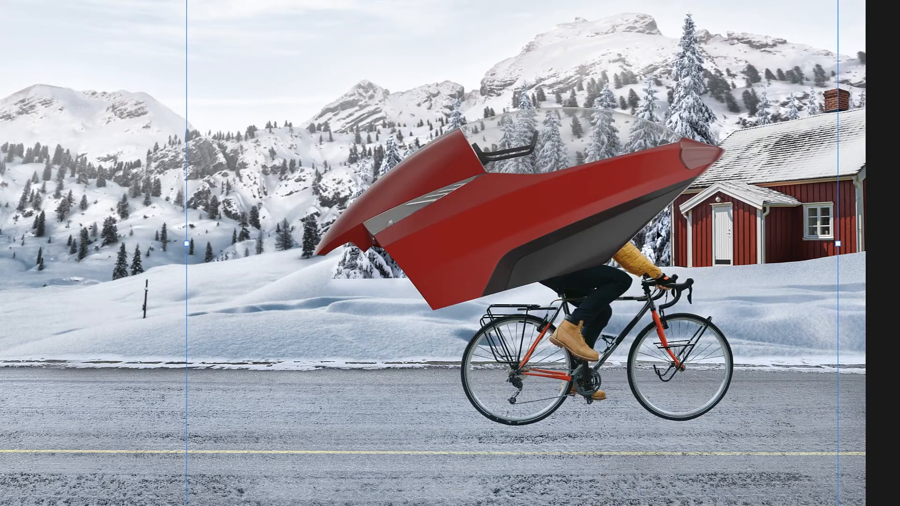
pyautogui.moveTo(566, 265); pyautogui.dragTo(594, 251)
pyautogui.moveTo(750, 264); pyautogui.dragTo(729, 314)
pyautogui.moveTo(366, 9); pyautogui.dragTo(447, 75)
pyautogui.moveTo(772, 258); pyautogui.dragTo(759, 171)
pyautogui.moveTo(574, 230); pyautogui.dragTo(532, 232)
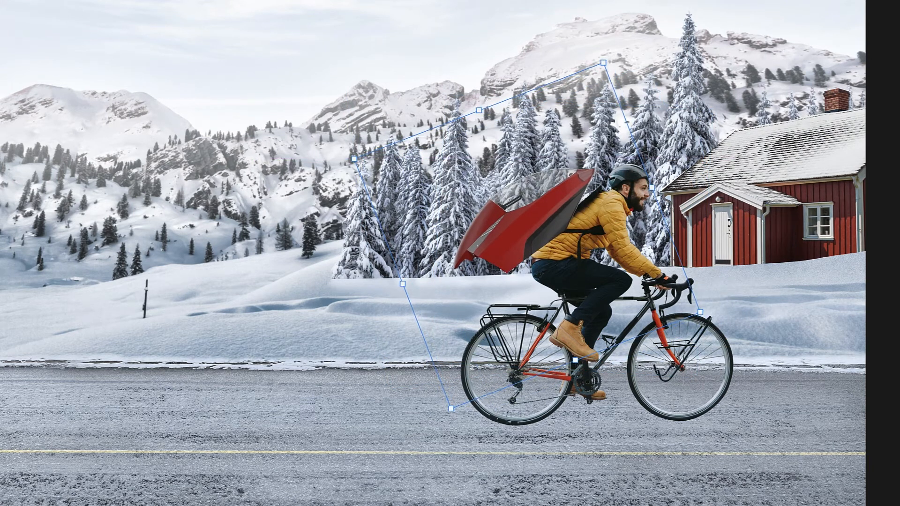
pyautogui.press('Return')
# Step: Scale the red shell down further, rotate it, and fit it closer against the cyclist's back
pyautogui.press('super+t')
pyautogui.moveTo(362, 385); pyautogui.dragTo(379, 406)
pyautogui.moveTo(520, 238); pyautogui.dragTo(537, 231)
pyautogui.moveTo(694, 112); pyautogui.dragTo(741, 182)
pyautogui.moveTo(451, 113); pyautogui.dragTo(461, 139)
pyautogui.moveTo(741, 243); pyautogui.dragTo(749, 188)
pyautogui.moveTo(602, 260); pyautogui.dragTo(605, 257)
pyautogui.moveTo(745, 218); pyautogui.dragTo(740, 248)
# Step: Warp the red shell so its body curves and hugs the cyclist's back, with its upper tip ending behind his neck
pyautogui.rightClick(523, 238)
pyautogui.click(537, 404)
pyautogui.moveTo(404, 278); pyautogui.dragTo(475, 355)
pyautogui.moveTo(465, 128); pyautogui.dragTo(479, 202)
pyautogui.moveTo(572, 241); pyautogui.dragTo(582, 256)
pyautogui.moveTo(523, 192); pyautogui.dragTo(525, 207)
pyautogui.moveTo(607, 187); pyautogui.dragTo(608, 175)
pyautogui.moveTo(585, 230); pyautogui.dragTo(587, 236)
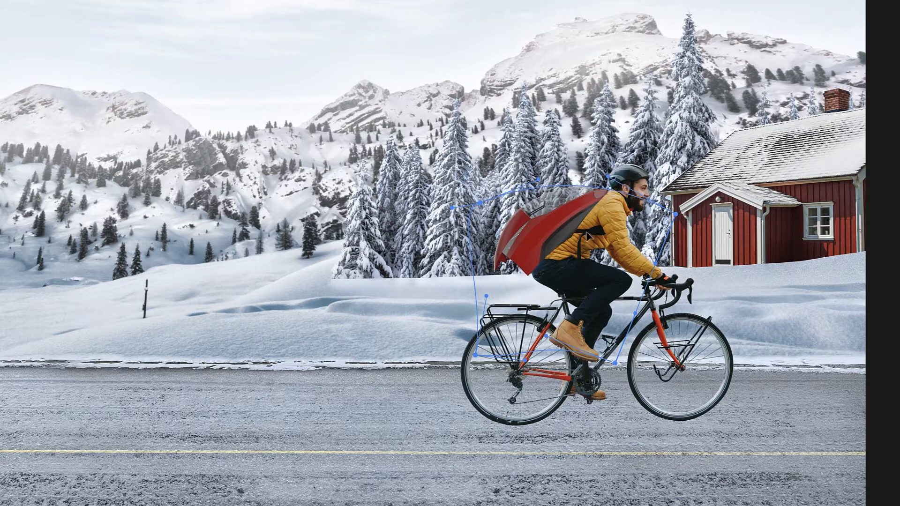
pyautogui.moveTo(675, 214); pyautogui.dragTo(675, 172)
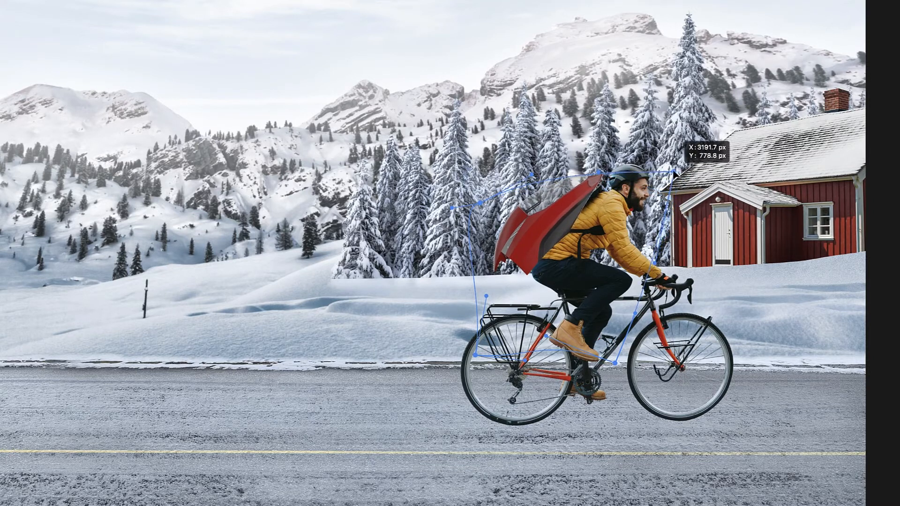
pyautogui.moveTo(476, 355); pyautogui.dragTo(428, 342)
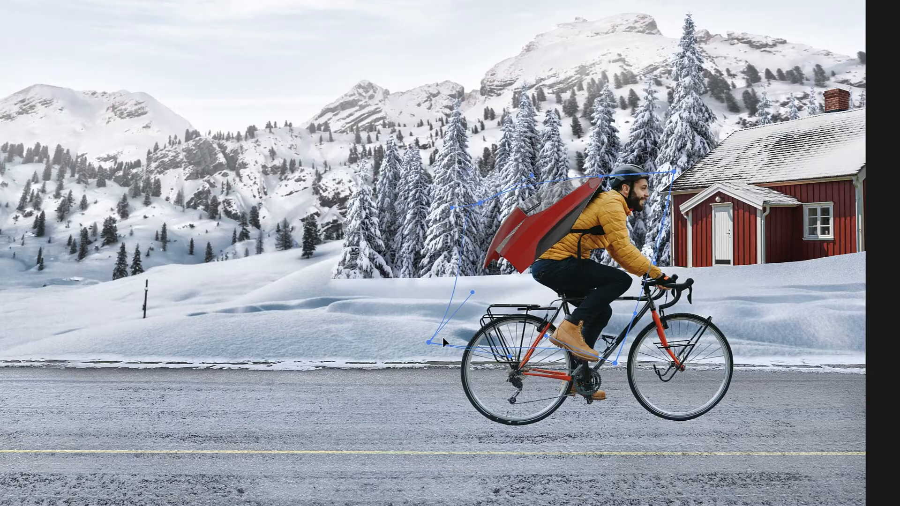
pyautogui.press('Return')
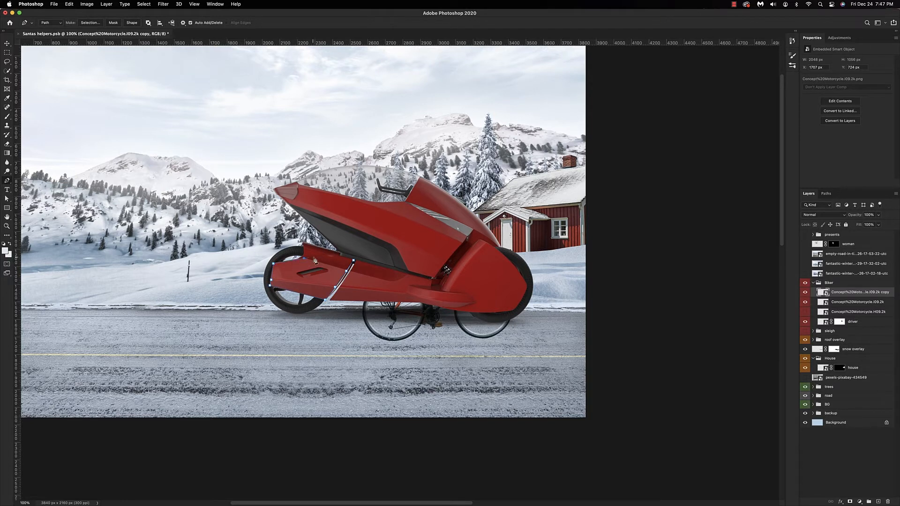
# Step: Turn the Pen path around the motorcycle copy's lower rear fairing into a selection
pyautogui.rightClick(331, 264)
pyautogui.click(358, 296)
pyautogui.click(477, 211)
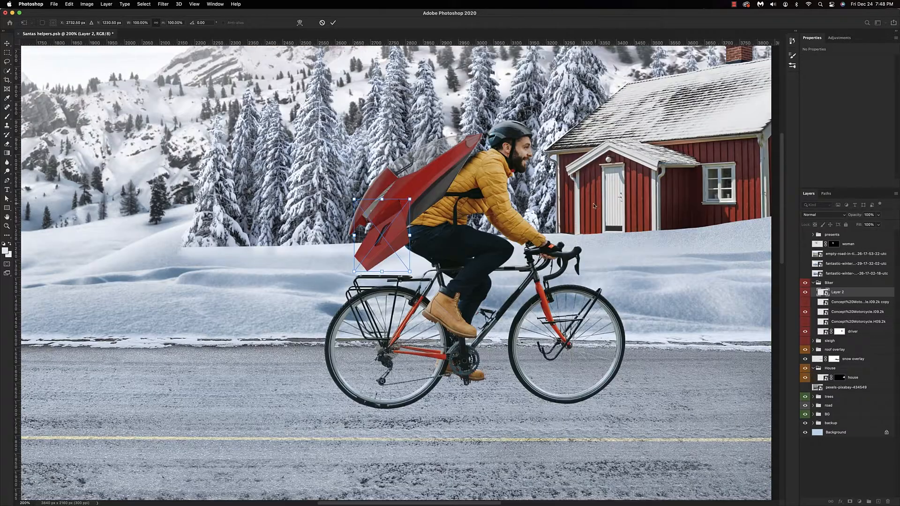
# Step: Scale down, rotate and warp the fairing piece to fit the lower end of the red shell
pyautogui.moveTo(375, 224); pyautogui.dragTo(380, 230)
pyautogui.moveTo(360, 184); pyautogui.dragTo(396, 192)
pyautogui.moveTo(400, 225); pyautogui.dragTo(397, 220)
pyautogui.rightClick(397, 219)
pyautogui.click(411, 283)
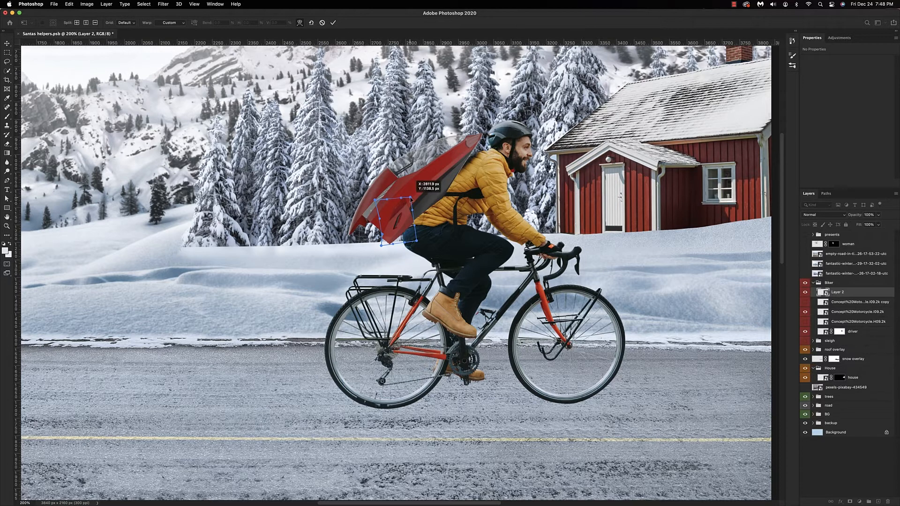
pyautogui.moveTo(383, 223); pyautogui.dragTo(382, 234)
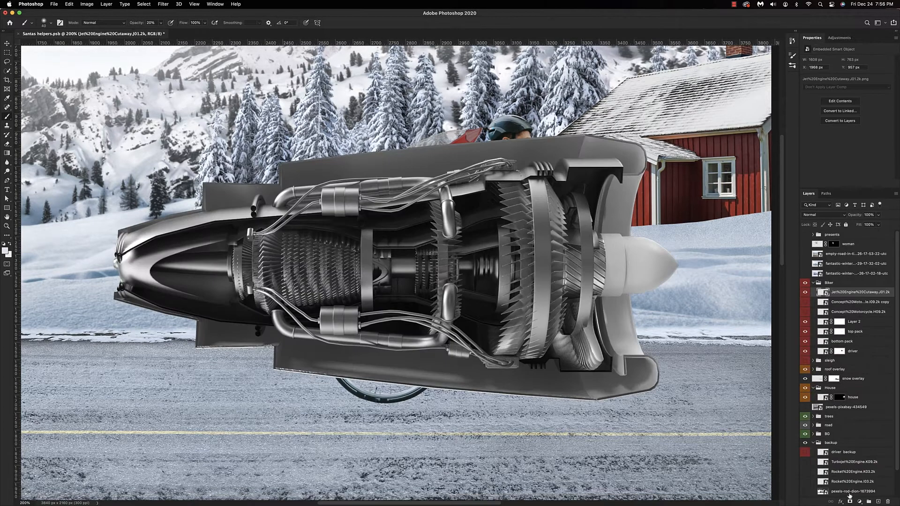
# Step: Add a layer mask to the jet engine cutaway layer
pyautogui.click(850, 501)
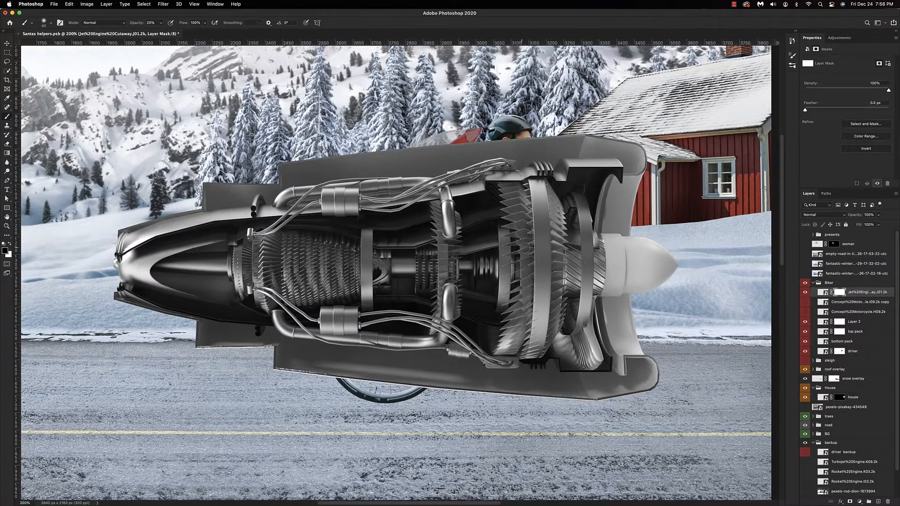
pyautogui.hscroll(-5, 334, 198)
pyautogui.hscroll(-2, 334, 199)
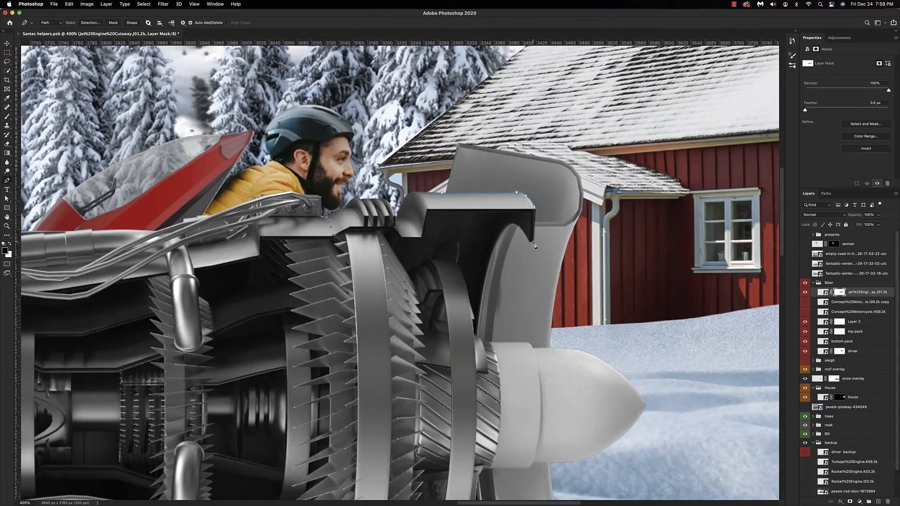
# Step: Trace the jet engine's lower inner edge with a Pen path, from the nose cone along the front casing and pipes
pyautogui.rightClick(521, 345)
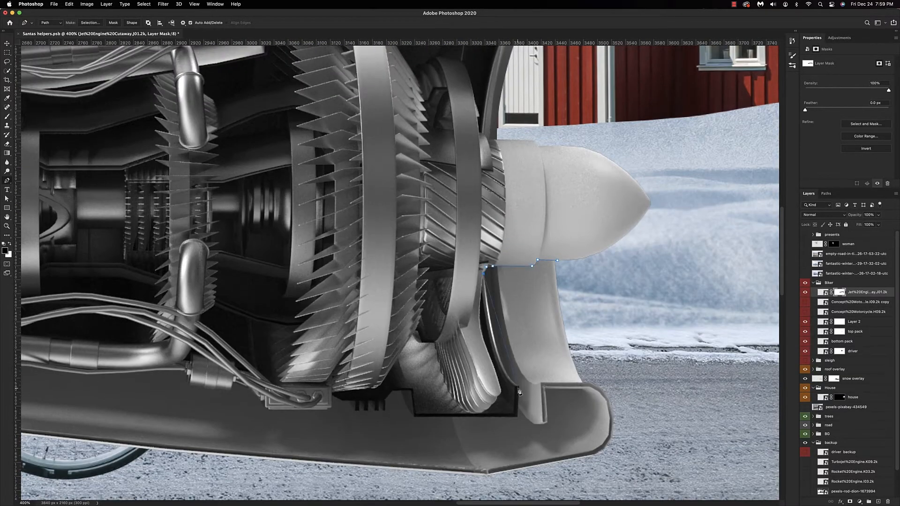
pyautogui.click(415, 417)
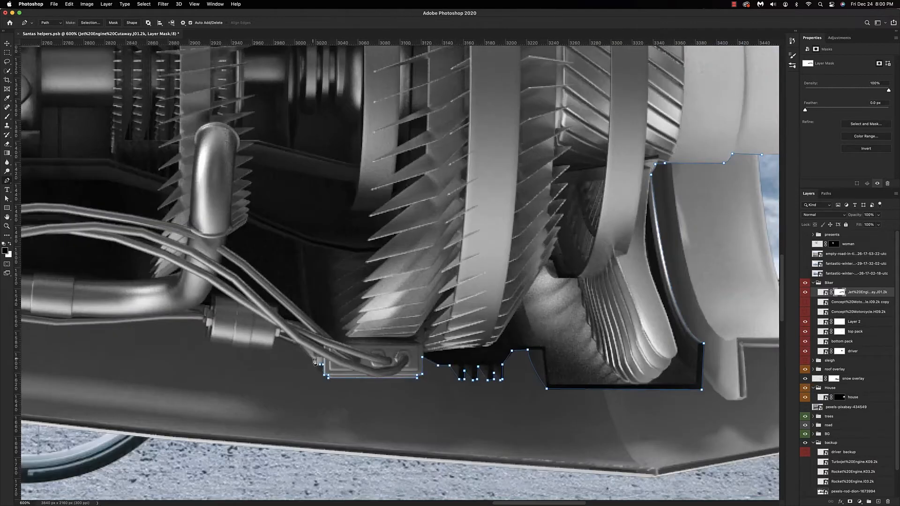
pyautogui.click(314, 362)
pyautogui.moveTo(315, 362); pyautogui.dragTo(404, 376)
pyautogui.click(360, 365)
pyautogui.moveTo(295, 348); pyautogui.dragTo(416, 343)
pyautogui.click(378, 332)
pyautogui.moveTo(234, 334); pyautogui.dragTo(342, 328)
pyautogui.moveTo(254, 317); pyautogui.dragTo(353, 314)
pyautogui.click(261, 302)
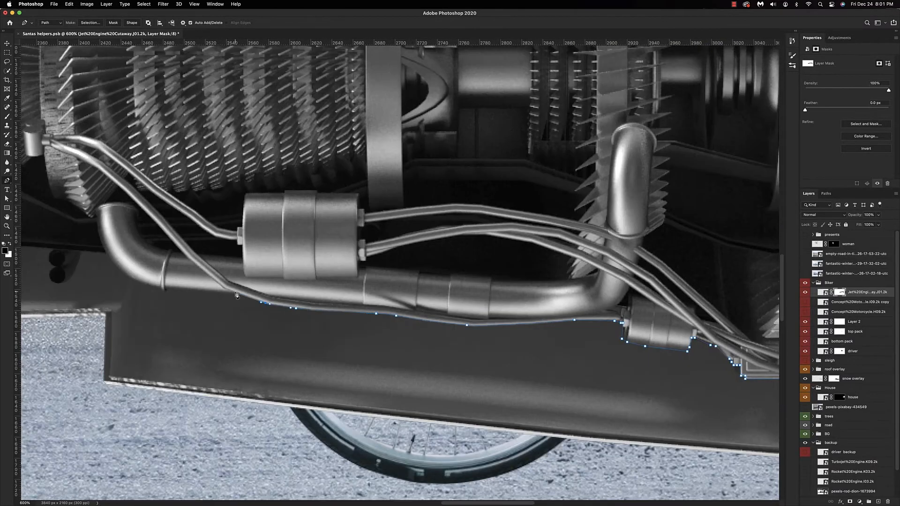
# Step: Continue the Pen path along the engine's lower pipe and dark rear body to the tail
pyautogui.click(236, 291)
pyautogui.moveTo(236, 291); pyautogui.dragTo(454, 312)
pyautogui.click(378, 307)
pyautogui.moveTo(323, 272); pyautogui.dragTo(366, 247)
pyautogui.click(322, 277)
pyautogui.click(245, 237)
pyautogui.moveTo(196, 231); pyautogui.dragTo(472, 301)
pyautogui.moveTo(263, 248); pyautogui.dragTo(249, 244)
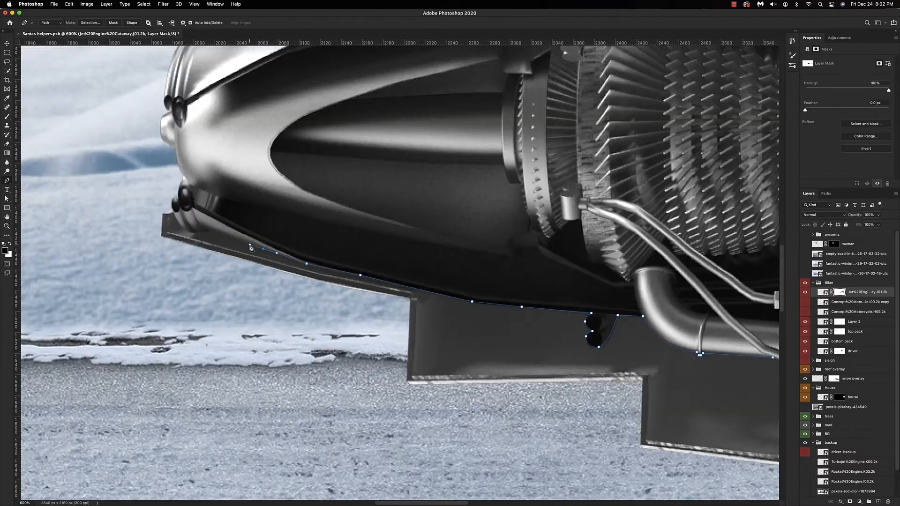
# Step: Close the path around the engine's lower outer casing, turn it into a selection and hide the casing on the layer mask
pyautogui.moveTo(694, 351); pyautogui.dragTo(262, 319)
pyautogui.moveTo(703, 328); pyautogui.dragTo(234, 281)
pyautogui.press('super+Return')
pyautogui.hotkey('alt', 'BackSpace')
# Step: Outline the curved inner lip of the engine's front cowling above the nose cone with a Pen path
pyautogui.moveTo(361, 117); pyautogui.dragTo(471, 378)
pyautogui.click(498, 121)
pyautogui.click(480, 123)
pyautogui.click(467, 141)
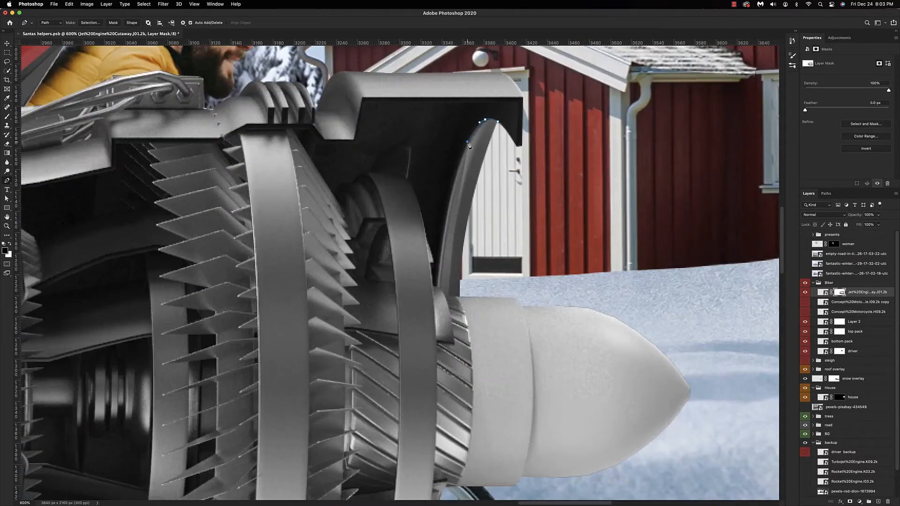
pyautogui.press('super+1')
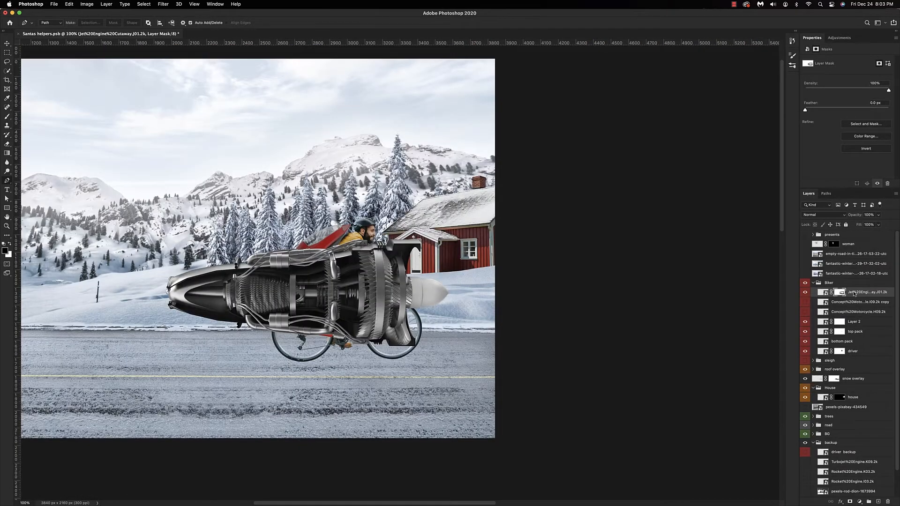
# Step: Convert the masked jet engine layer to a smart object and place it between the top pack and bottom pack layers
pyautogui.rightClick(853, 293)
pyautogui.click(844, 223)
pyautogui.moveTo(851, 293); pyautogui.dragTo(851, 335)
# Step: Scale the jet engine to about 28%, rotate it about 143° and tuck it inside the red shell
pyautogui.press('super+t')
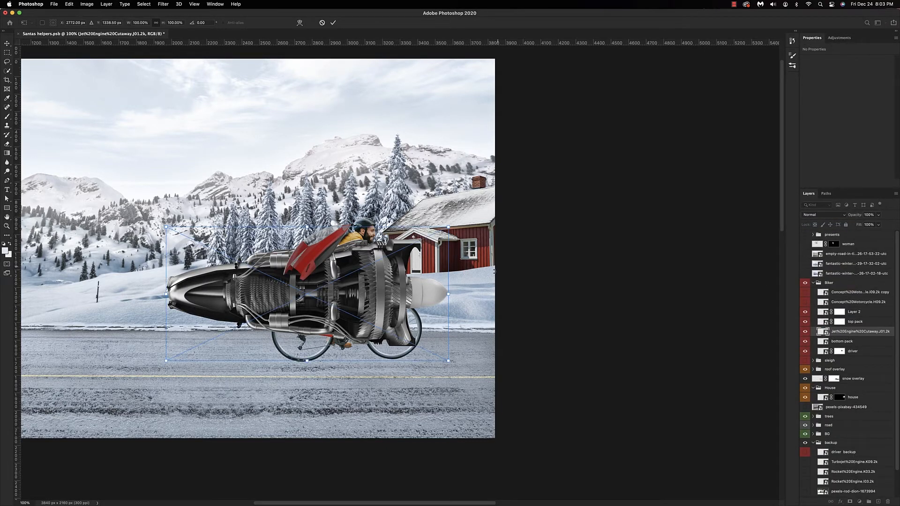
pyautogui.moveTo(449, 227); pyautogui.dragTo(262, 316)
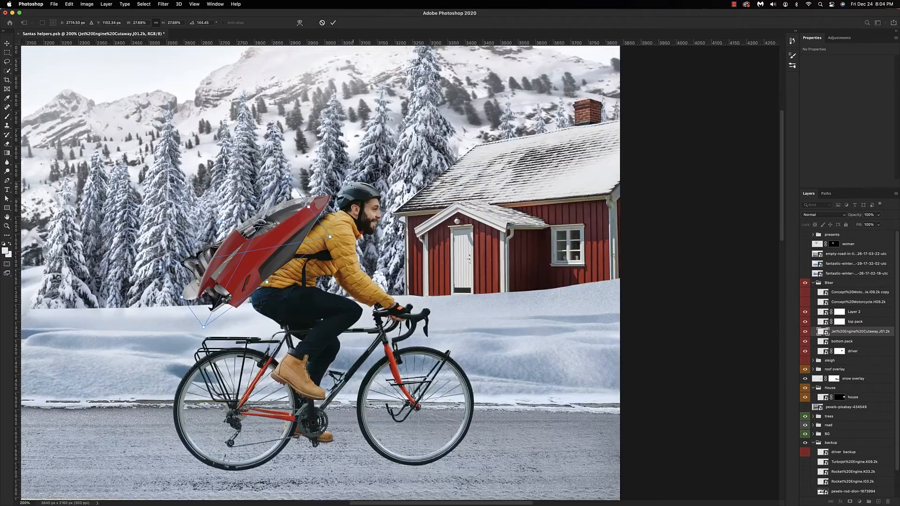
pyautogui.moveTo(334, 174); pyautogui.dragTo(337, 168)
pyautogui.moveTo(278, 229); pyautogui.dragTo(274, 230)
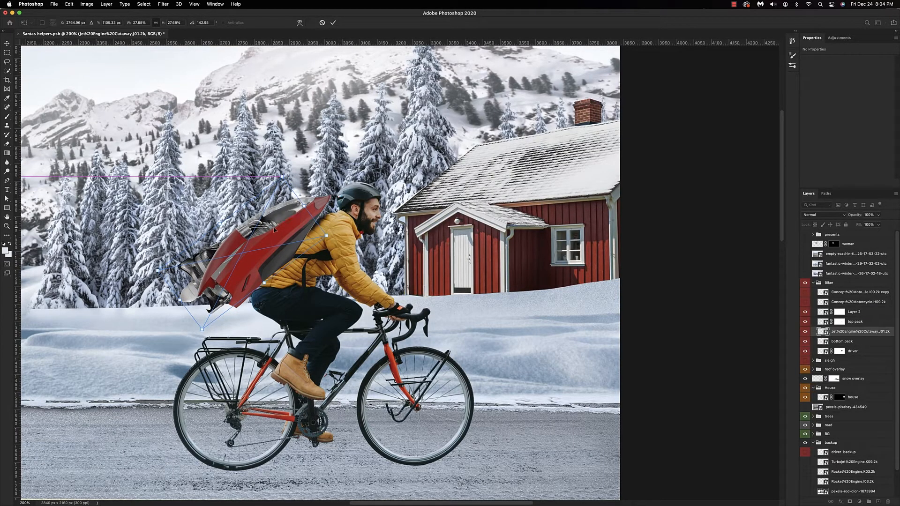
pyautogui.press('Return')
pyautogui.press('p')
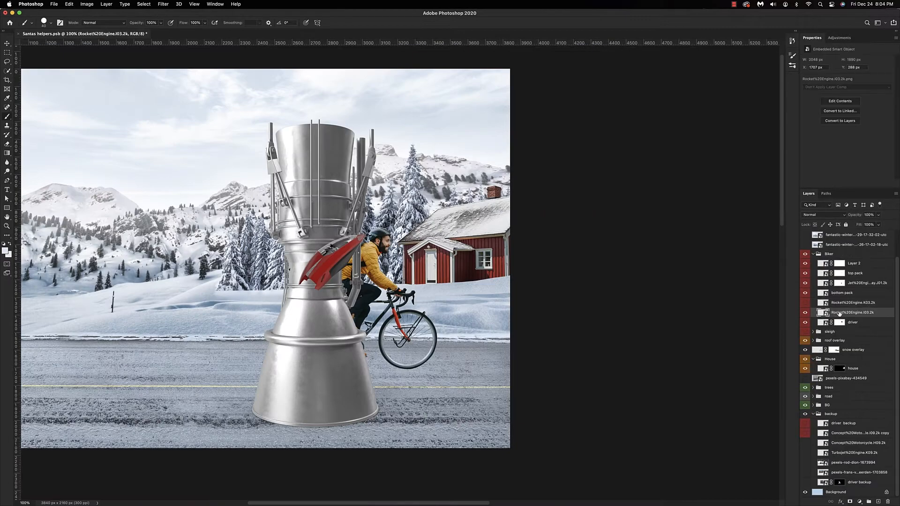
# Step: Scale the silver rocket engine down to a small fraction and move it onto the cyclist's red pack
pyautogui.press('super+t')
pyautogui.moveTo(508, 91); pyautogui.dragTo(257, 329)
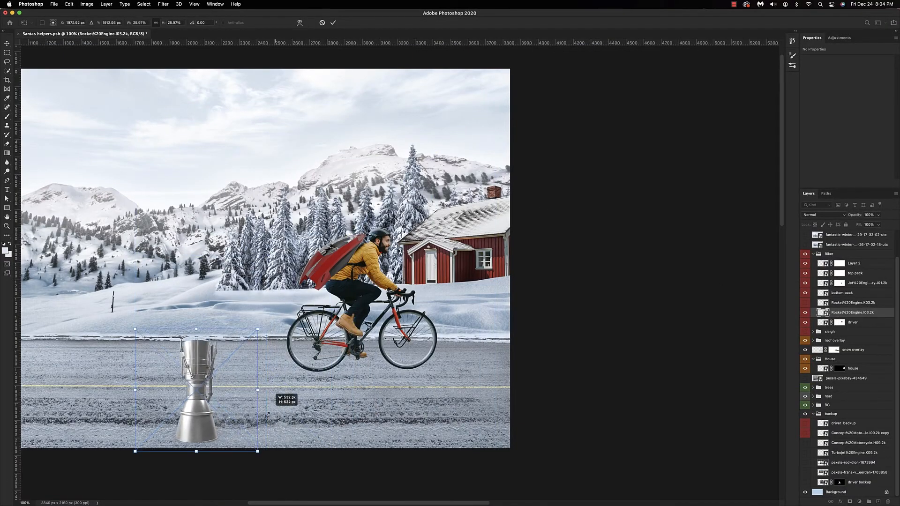
pyautogui.moveTo(269, 413); pyautogui.dragTo(239, 452)
pyautogui.moveTo(218, 404); pyautogui.dragTo(213, 458)
pyautogui.moveTo(176, 418); pyautogui.dragTo(326, 274)
# Step: Rotate the rocket engine about 39°, scale it to 11% and fit its nozzle into the lower end of the red pack
pyautogui.press('super+equal')
pyautogui.moveTo(209, 370); pyautogui.dragTo(238, 342)
pyautogui.moveTo(300, 298); pyautogui.dragTo(300, 281)
pyautogui.moveTo(235, 281); pyautogui.dragTo(247, 281)
pyautogui.moveTo(347, 283); pyautogui.dragTo(347, 282)
pyautogui.moveTo(258, 278); pyautogui.dragTo(256, 276)
pyautogui.moveTo(323, 289); pyautogui.dragTo(323, 288)
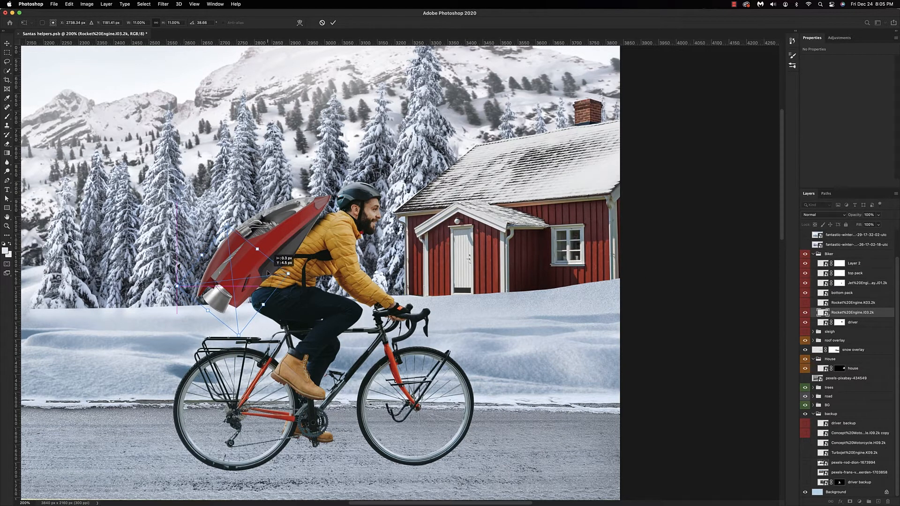
pyautogui.press('Return')
pyautogui.press('b')
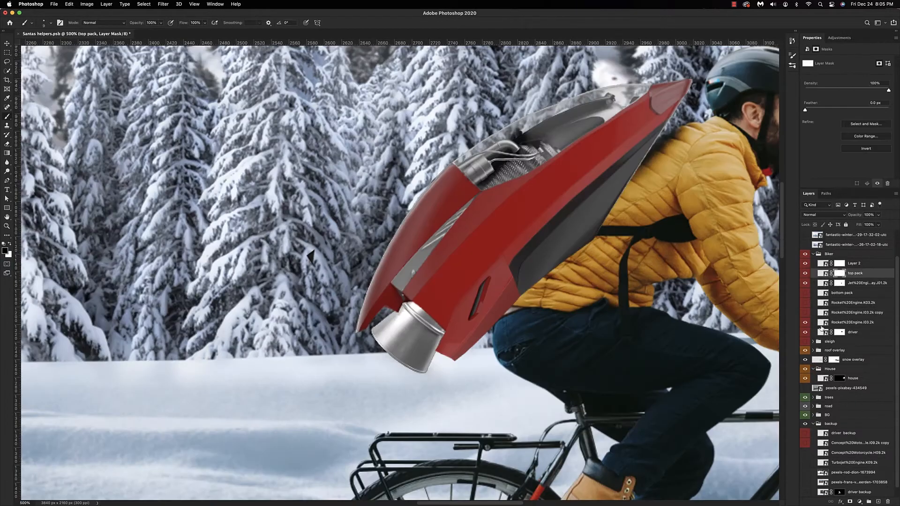
# Step: Load the rocket engine's outline as a selection for masking the red pack, and deselect it
pyautogui.keyDown('super'); pyautogui.click(821, 323); pyautogui.keyUp('super')
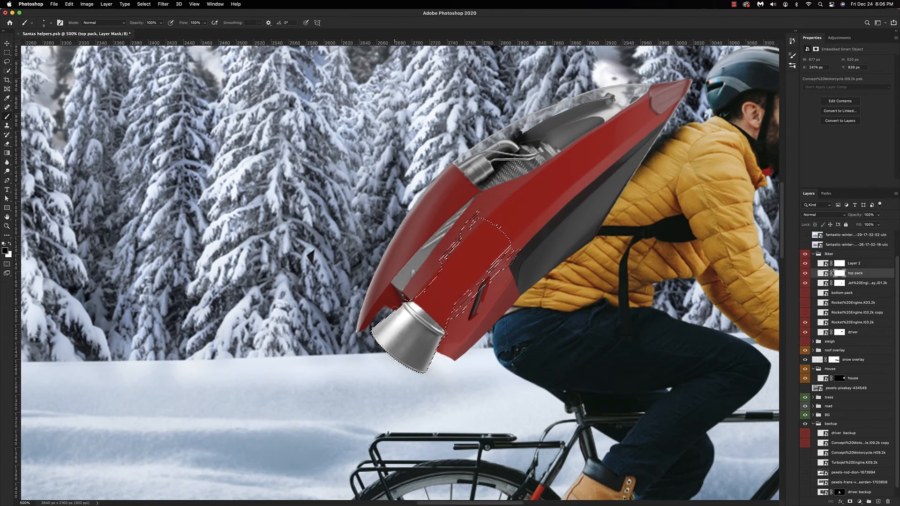
pyautogui.hotkey('ctrl', 'd')
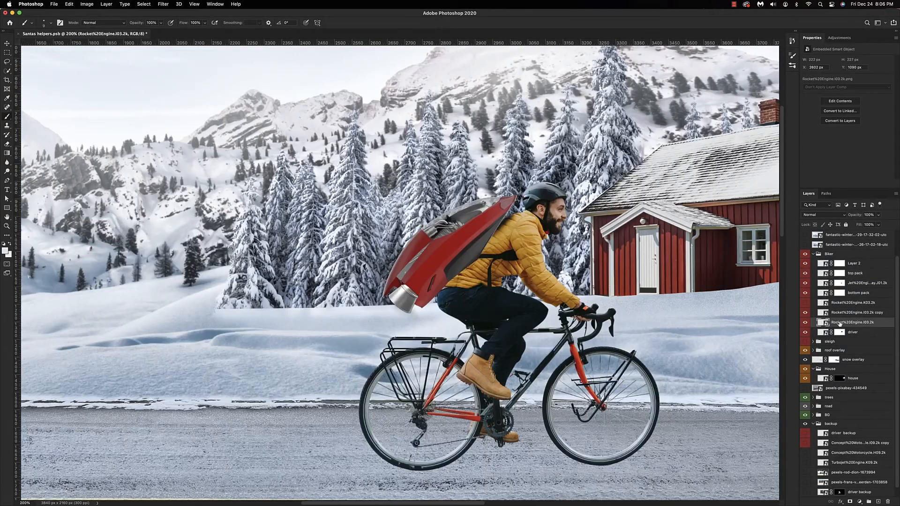
# Step: Scale the rear rocket engine down to 10.16% so it sits as the far booster
pyautogui.press('super+t')
pyautogui.moveTo(425, 331); pyautogui.dragTo(423, 325)
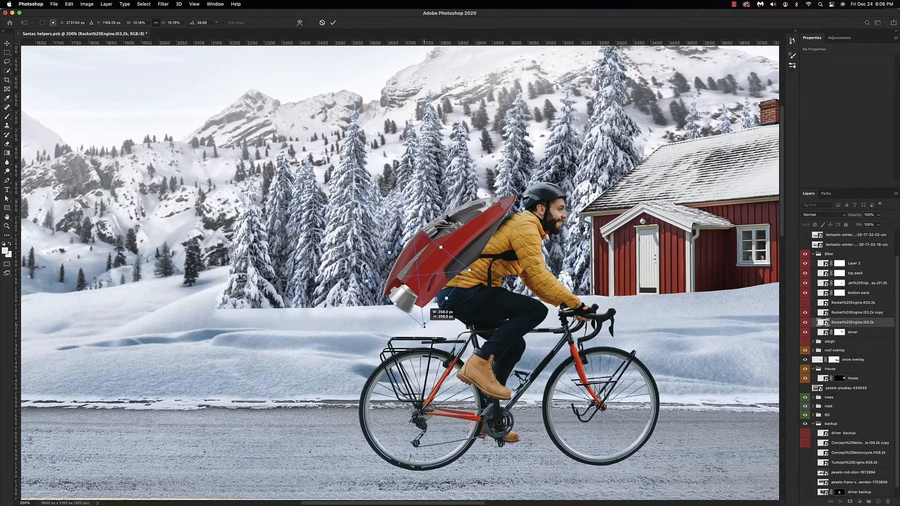
pyautogui.press('Return')
pyautogui.press('b')
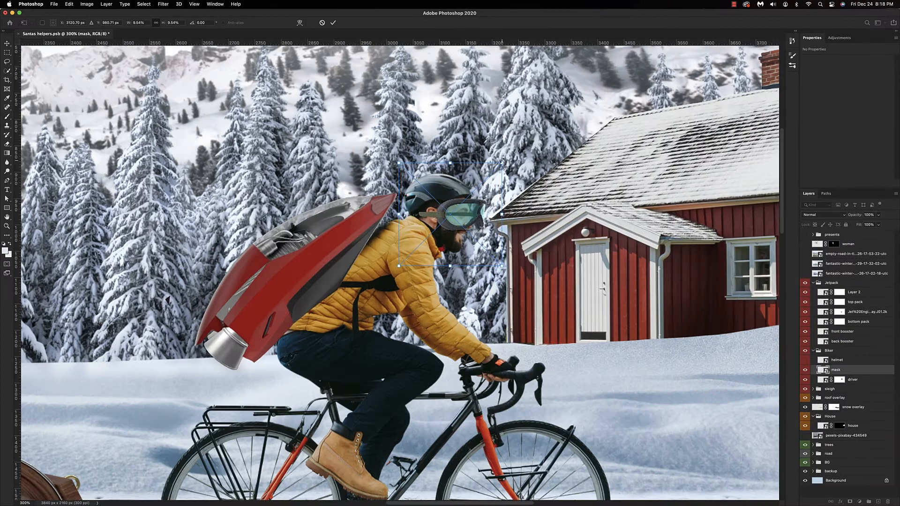
# Step: Scale the ski goggles down, rotate them and fit them over the cyclist's eyes
pyautogui.moveTo(502, 161); pyautogui.dragTo(436, 209)
pyautogui.moveTo(490, 198); pyautogui.dragTo(489, 197)
pyautogui.moveTo(468, 202); pyautogui.dragTo(467, 205)
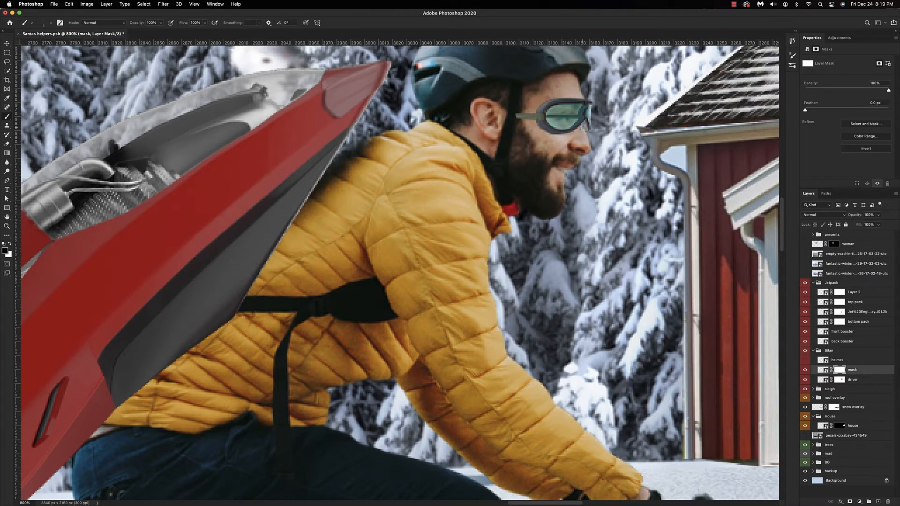
pyautogui.press('super+minus')
pyautogui.press('super+minus')
pyautogui.press('super+minus')
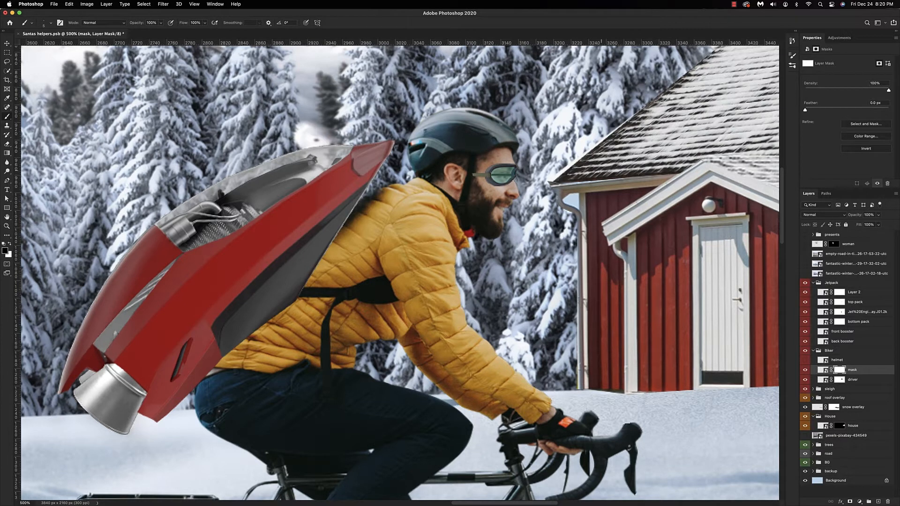
# Step: Duplicate the goggles layer and paint a red tint over the lens on a separate layer with a 10% opacity brush
pyautogui.press('super+j')
pyautogui.moveTo(492, 174)
pyautogui.mouseDown()
pyautogui.moveTo(508, 176)
pyautogui.moveTo(493, 177)
pyautogui.mouseUp()
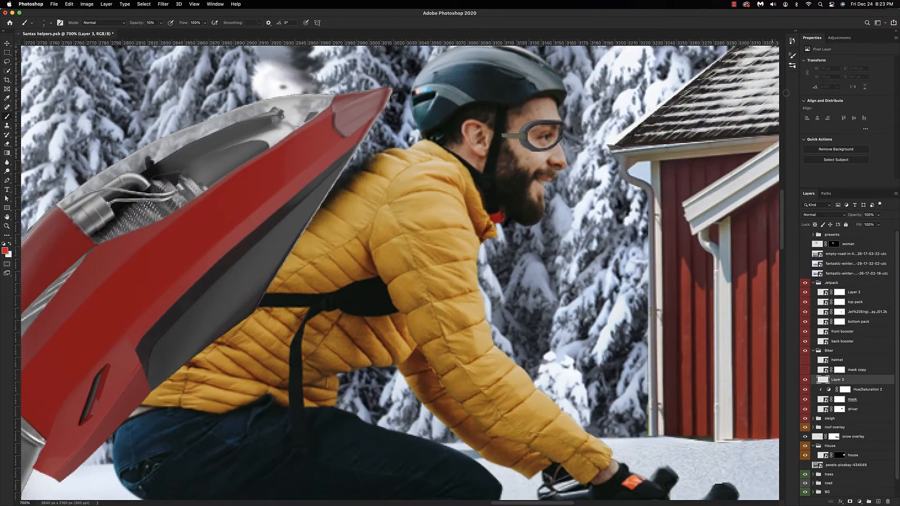
pyautogui.moveTo(530, 141)
pyautogui.mouseDown()
pyautogui.moveTo(556, 129)
pyautogui.moveTo(535, 144)
pyautogui.moveTo(572, 141)
pyautogui.mouseUp()
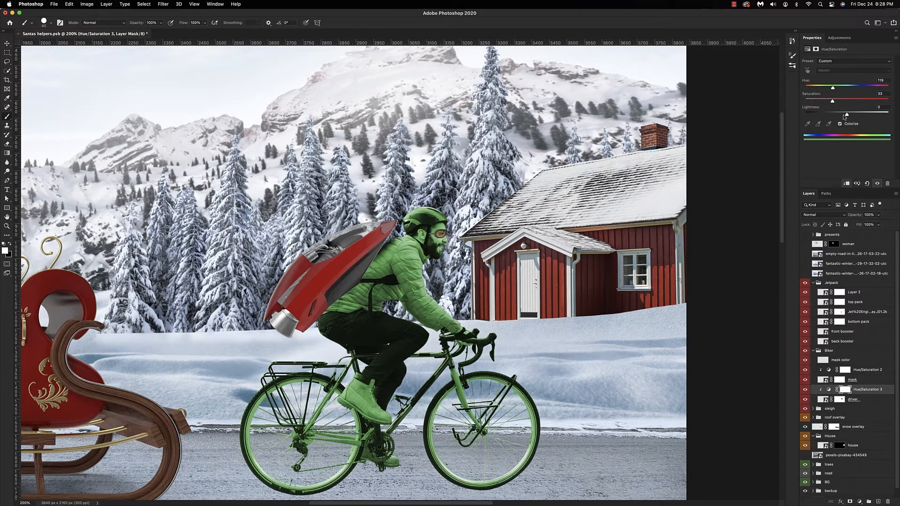
# Step: Set the cyclist's green Hue/Saturation tint to lightness -51 and saturation 38, and invert its mask
pyautogui.moveTo(845, 116)
pyautogui.mouseDown()
pyautogui.moveTo(827, 114)
pyautogui.moveTo(825, 125)
pyautogui.moveTo(837, 102)
pyautogui.mouseUp()
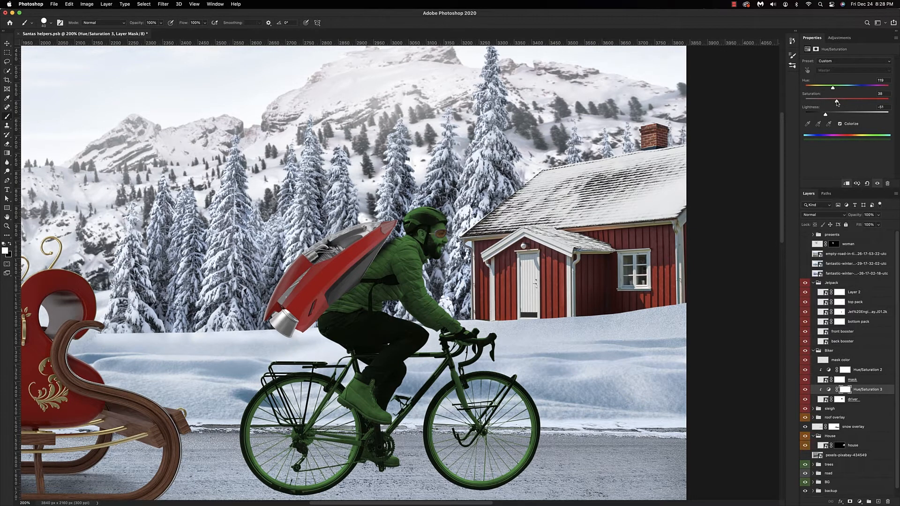
pyautogui.press('super+i')
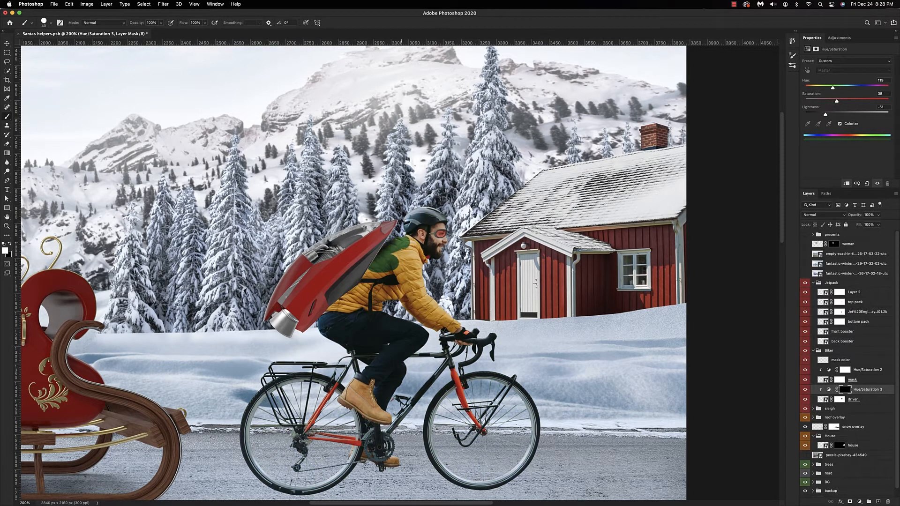
# Step: Paint white on the Hue/Saturation mask over the cyclist's whole jacket, and set the tint's hue to 0
pyautogui.moveTo(404, 246); pyautogui.dragTo(452, 324)
pyautogui.moveTo(398, 318)
pyautogui.mouseDown()
pyautogui.moveTo(347, 313)
pyautogui.moveTo(393, 338)
pyautogui.moveTo(372, 341)
pyautogui.mouseUp()
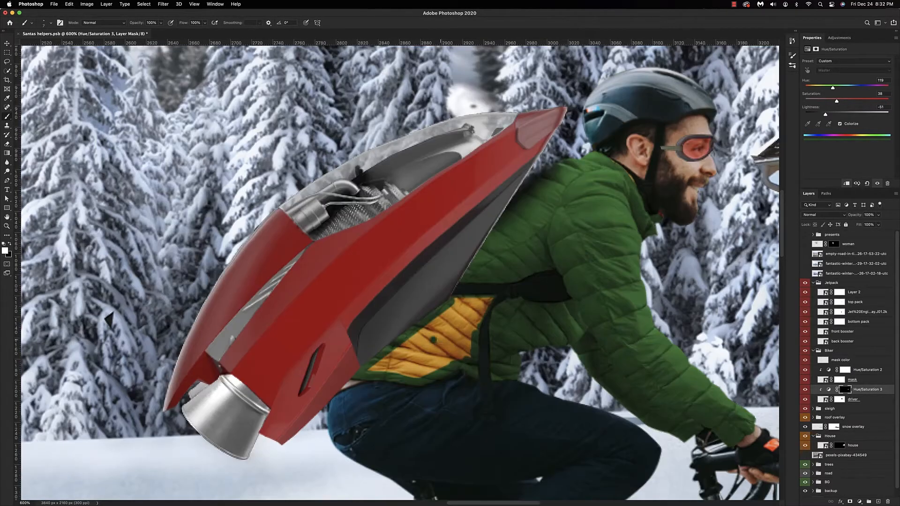
pyautogui.moveTo(434, 339)
pyautogui.mouseDown()
pyautogui.moveTo(460, 355)
pyautogui.moveTo(419, 373)
pyautogui.moveTo(377, 368)
pyautogui.moveTo(404, 353)
pyautogui.moveTo(453, 301)
pyautogui.moveTo(489, 300)
pyautogui.moveTo(462, 299)
pyautogui.moveTo(474, 326)
pyautogui.moveTo(477, 309)
pyautogui.moveTo(451, 321)
pyautogui.moveTo(423, 367)
pyautogui.moveTo(447, 358)
pyautogui.mouseUp()
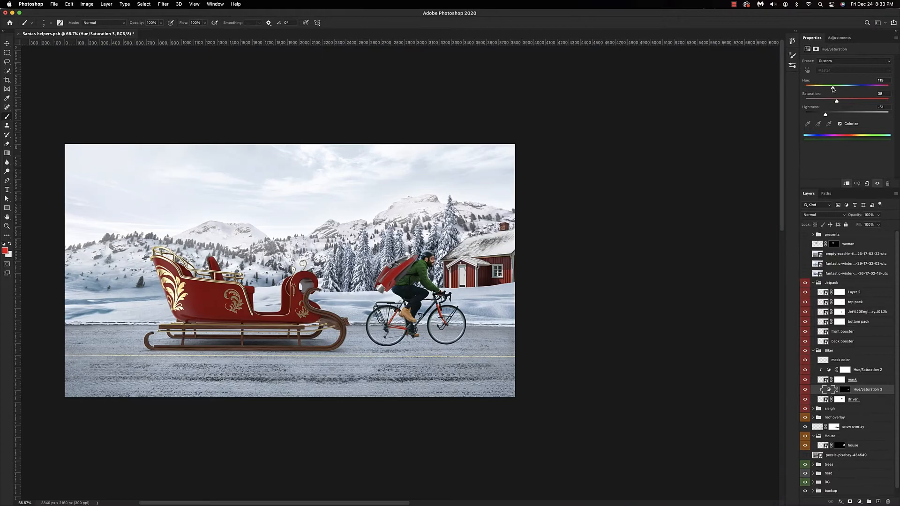
pyautogui.moveTo(832, 88); pyautogui.dragTo(758, 109)
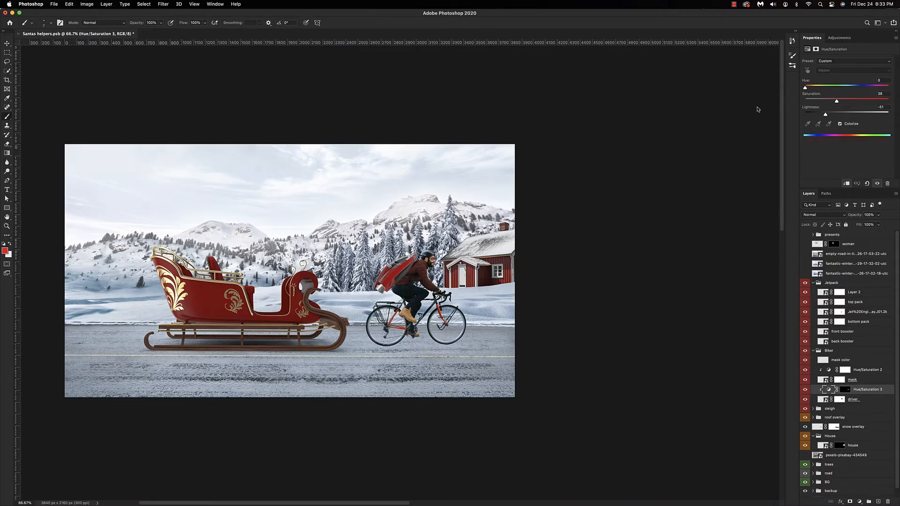
# Step: Adjust the Hue/Saturation tint on the cyclist's jacket to brighten the red
pyautogui.moveTo(826, 115); pyautogui.dragTo(848, 102)
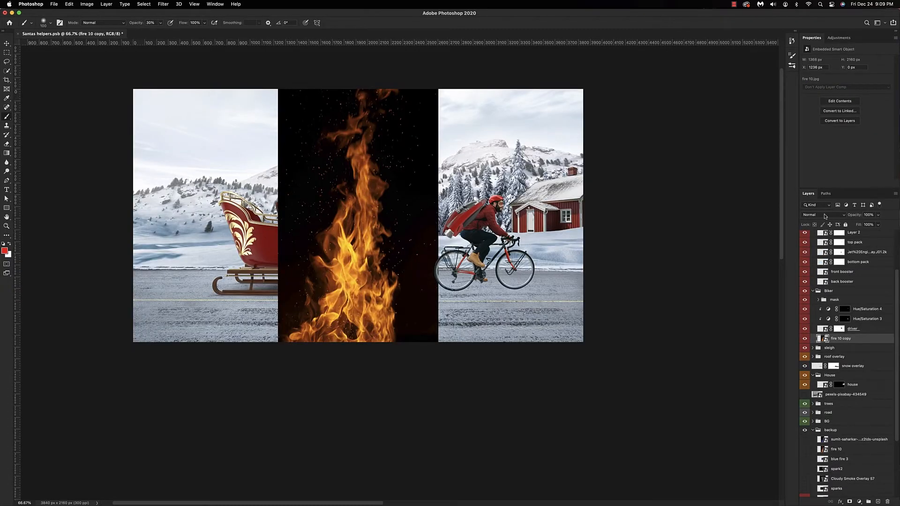
# Step: Set the fire 10 copy layer to Screen blending and warp it into a small flame at the jetpack's booster
pyautogui.click(823, 215)
pyautogui.click(811, 276)
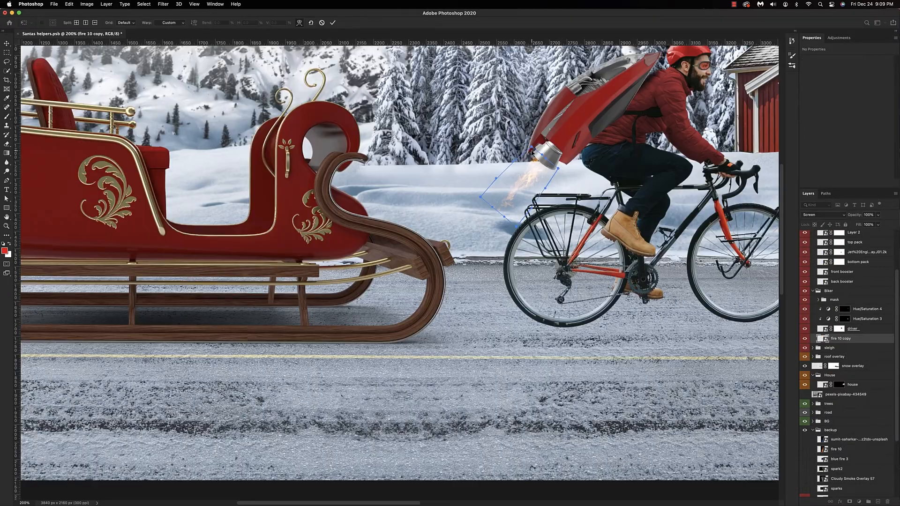
pyautogui.moveTo(509, 215); pyautogui.dragTo(505, 210)
pyautogui.press('Return')
# Step: Duplicate the orange flame layer twice and transform the copy closer to the booster nozzle to build up the exhaust
pyautogui.hotkey('ctrl', 'j')
pyautogui.hotkey('ctrl', 'j')
pyautogui.hotkey('ctrl', 't')
pyautogui.moveTo(523, 188); pyautogui.dragTo(525, 178)
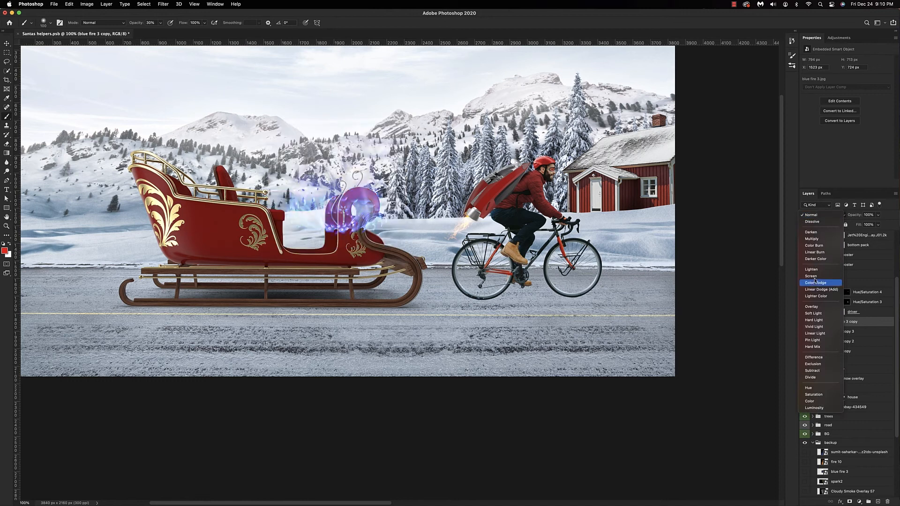
# Step: Shrink the blue fire copy to about 14%, rotate it about -118° and place it over the booster's flame
pyautogui.press('super+t')
pyautogui.moveTo(331, 209); pyautogui.dragTo(565, 160)
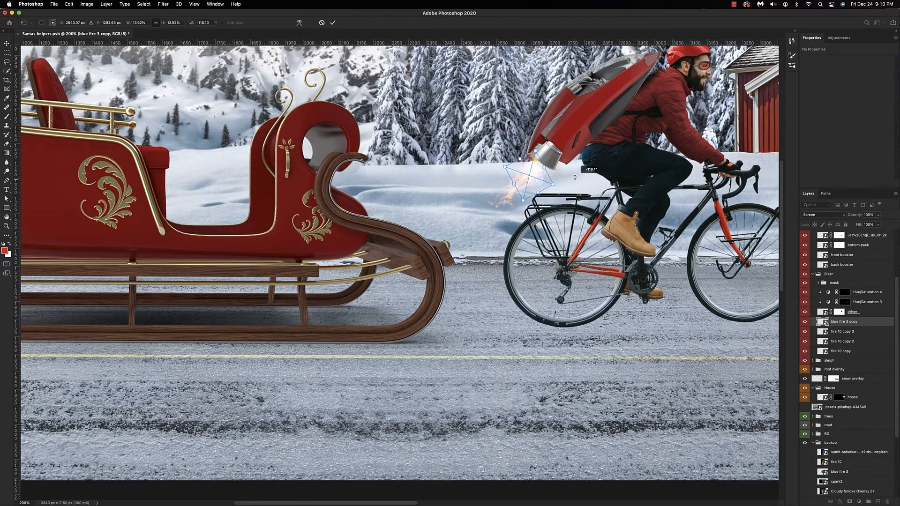
pyautogui.moveTo(521, 181); pyautogui.dragTo(532, 179)
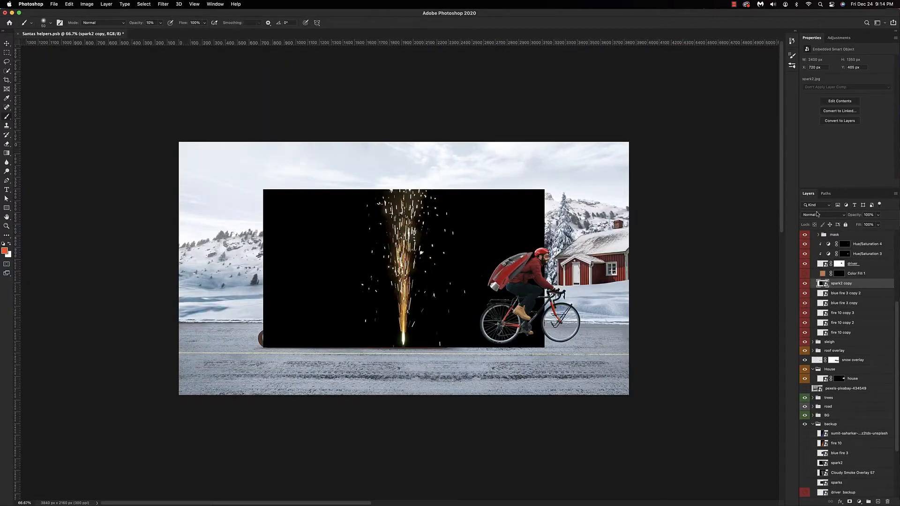
# Step: Set the spark2 copy to Screen, scale and rotate it behind the booster, and hide the two blue fire copies
pyautogui.click(817, 216)
pyautogui.click(811, 276)
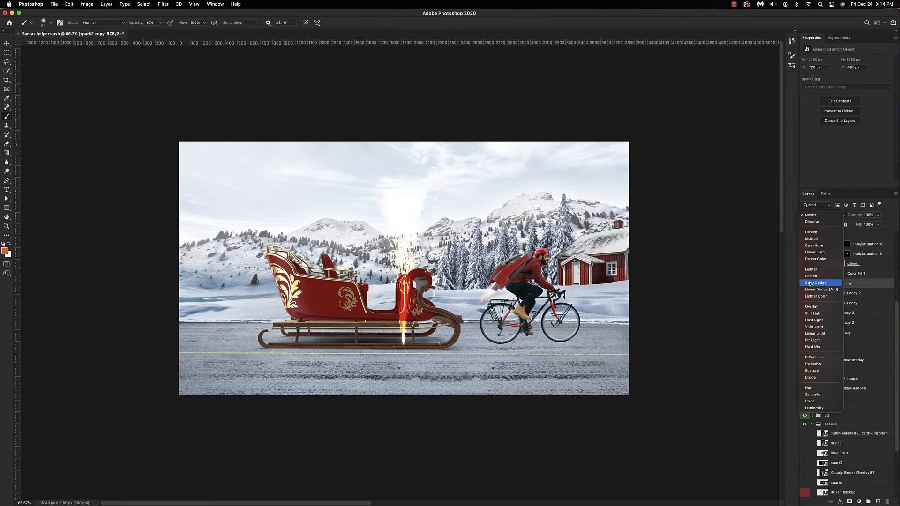
pyautogui.hotkey('ctrl', 't')
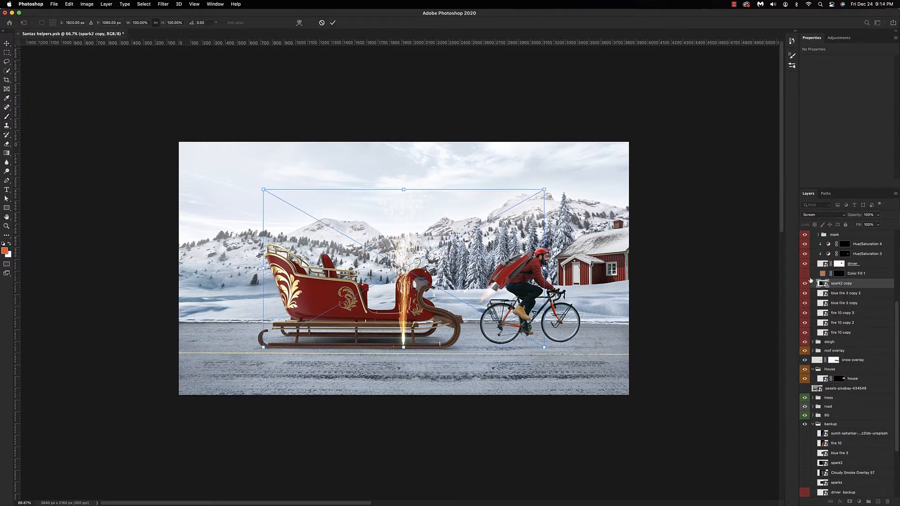
pyautogui.moveTo(544, 189); pyautogui.dragTo(406, 286)
pyautogui.moveTo(574, 330); pyautogui.dragTo(572, 322)
pyautogui.moveTo(479, 330); pyautogui.dragTo(494, 316)
pyautogui.moveTo(804, 293); pyautogui.dragTo(804, 302)
# Step: Fit a second spark copy to the booster and paint black on its mask over the sleigh's front
pyautogui.moveTo(566, 312); pyautogui.dragTo(565, 301)
pyautogui.moveTo(470, 345)
pyautogui.mouseDown()
pyautogui.moveTo(499, 328)
pyautogui.moveTo(479, 338)
pyautogui.mouseUp()
pyautogui.press('Return')
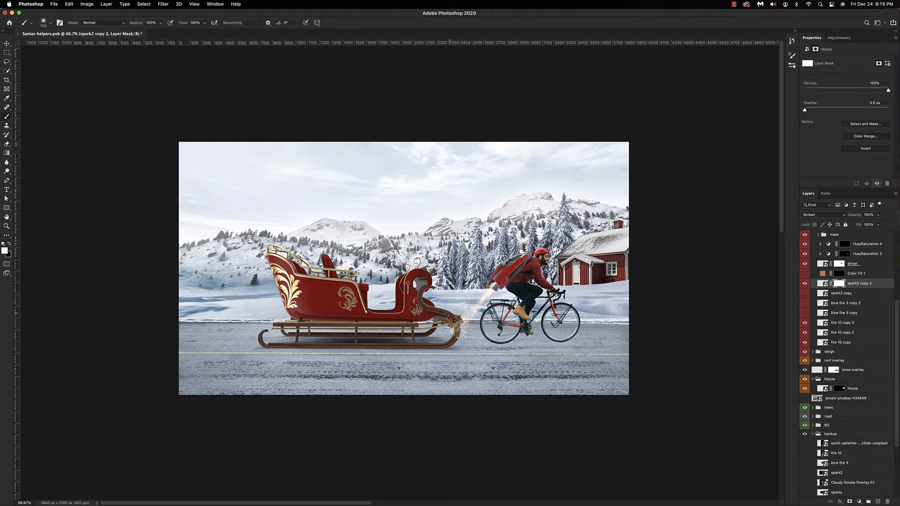
pyautogui.press('x')
pyautogui.moveTo(446, 311)
pyautogui.mouseDown()
pyautogui.moveTo(455, 326)
pyautogui.moveTo(446, 355)
pyautogui.mouseUp()
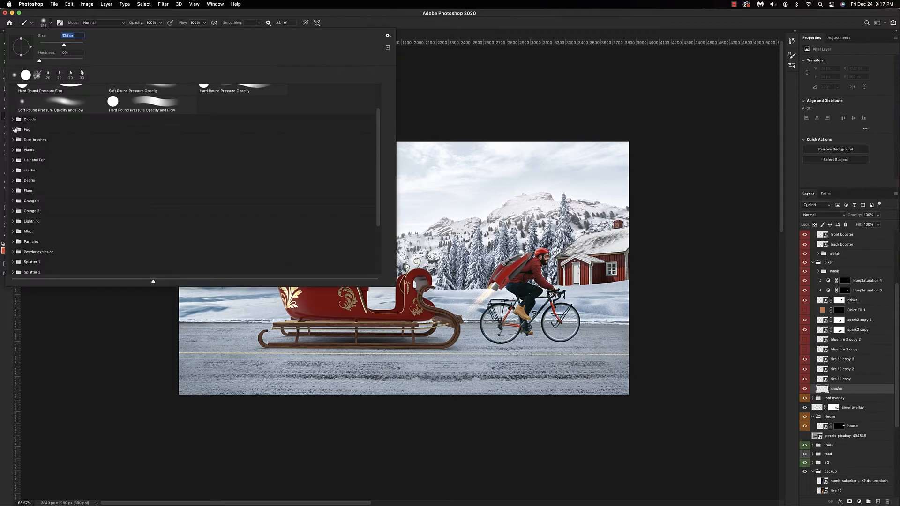
# Step: Paint black smoke trailing from the jetpack's exhaust on the smoke layer with an enlarged Fog A brush at 20% opacity
pyautogui.click(13, 129)
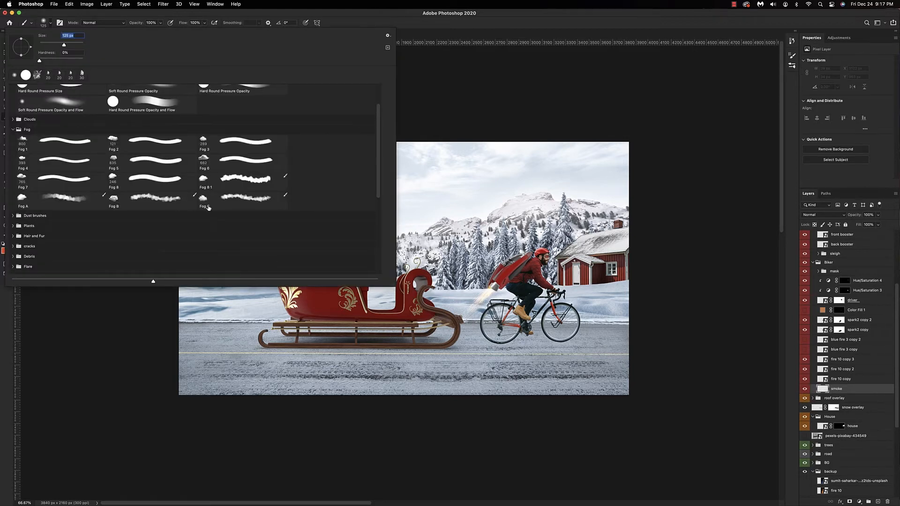
pyautogui.click(84, 199)
pyautogui.click(450, 224)
pyautogui.press('d')
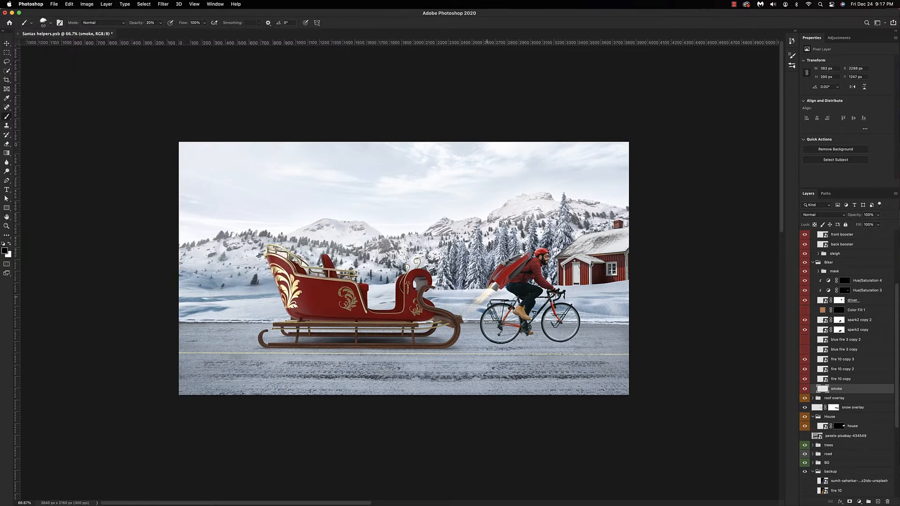
pyautogui.press(']')
pyautogui.press(']')
pyautogui.press(']')
pyautogui.press(']')
pyautogui.press(']')
pyautogui.press(']')
pyautogui.press(']')
pyautogui.moveTo(468, 304); pyautogui.dragTo(457, 325)
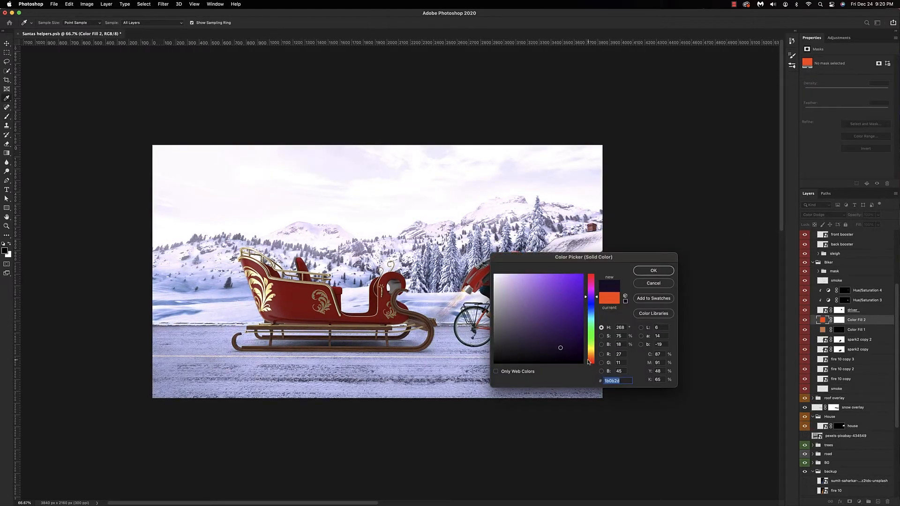
# Step: Change the Color Fill 2 layer's color to red and its blend mode to Vivid Light
pyautogui.click(589, 361)
pyautogui.click(571, 288)
pyautogui.click(654, 271)
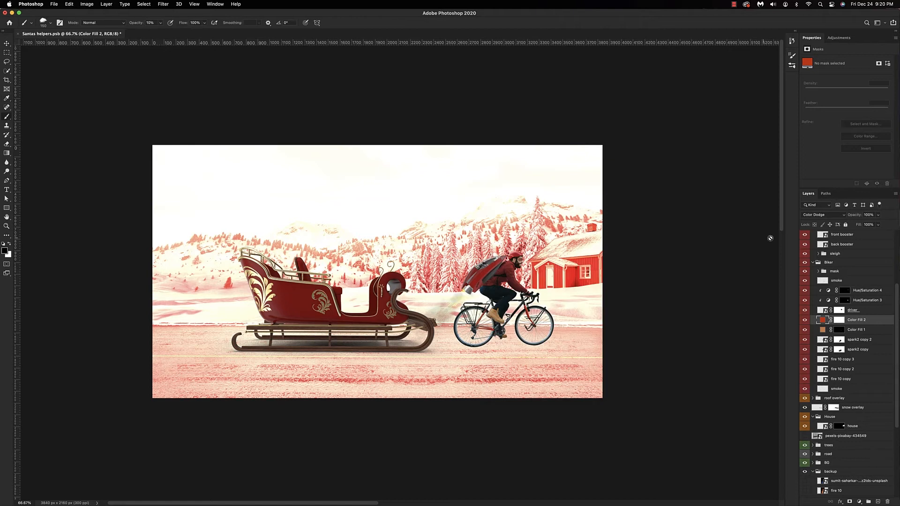
pyautogui.click(822, 215)
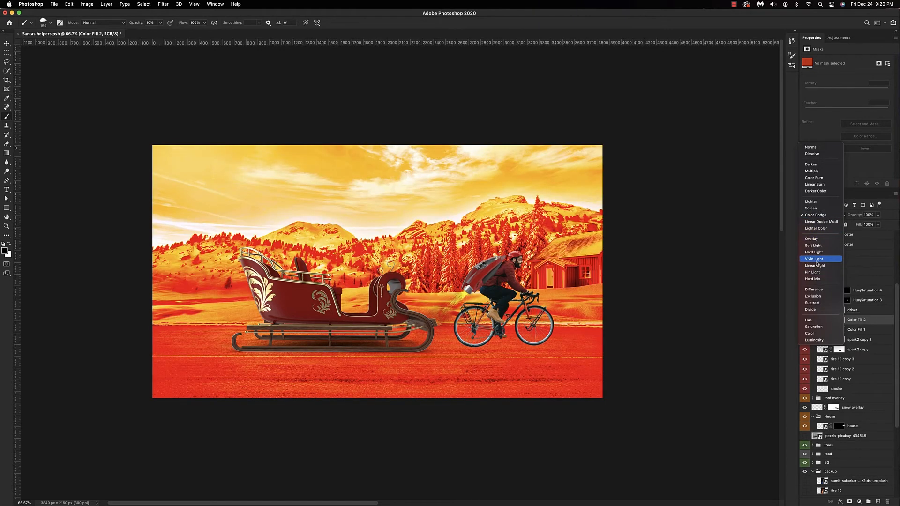
pyautogui.click(816, 259)
# Step: Invert the Color Fill 2 mask, paint a white glow around the booster flame at 10% brush opacity, and lower the layer's opacity
pyautogui.click(839, 319)
pyautogui.hotkey('ctrl', 'i')
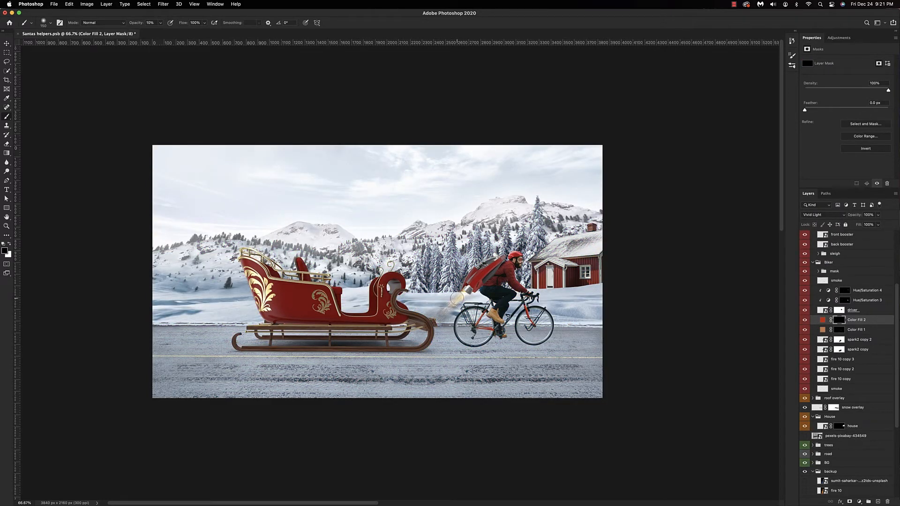
pyautogui.press('x')
pyautogui.moveTo(453, 296); pyautogui.dragTo(449, 300)
pyautogui.moveTo(855, 215); pyautogui.dragTo(844, 218)
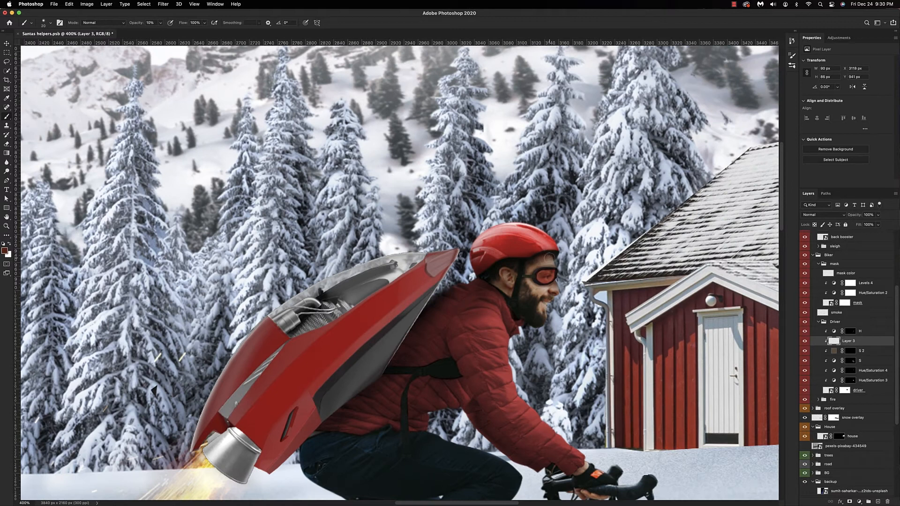
# Step: Dab dark red beside the cyclist's helmet strap on Layer 3 with a 10% opacity brush
pyautogui.click(509, 274)
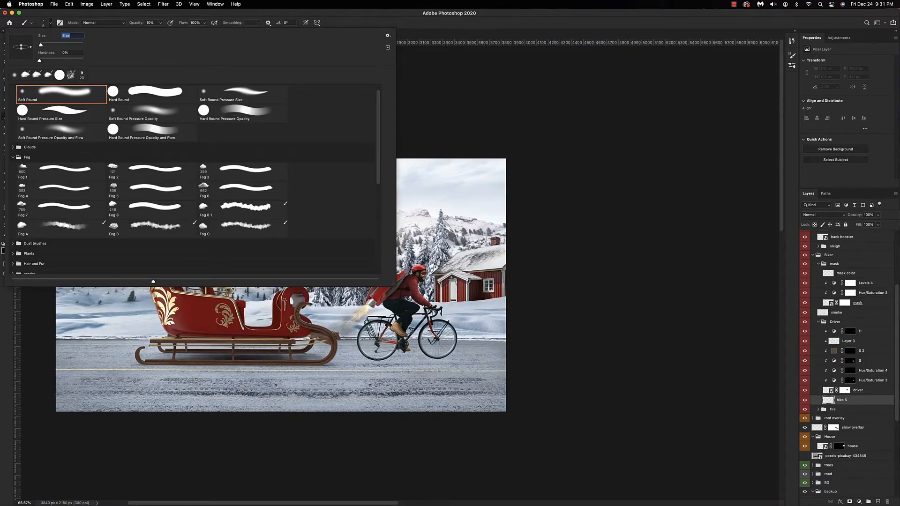
# Step: Paint black contact shadows under the bicycle's wheels on the bike S layer with a flattened soft round brush at 20% opacity
pyautogui.press('Return')
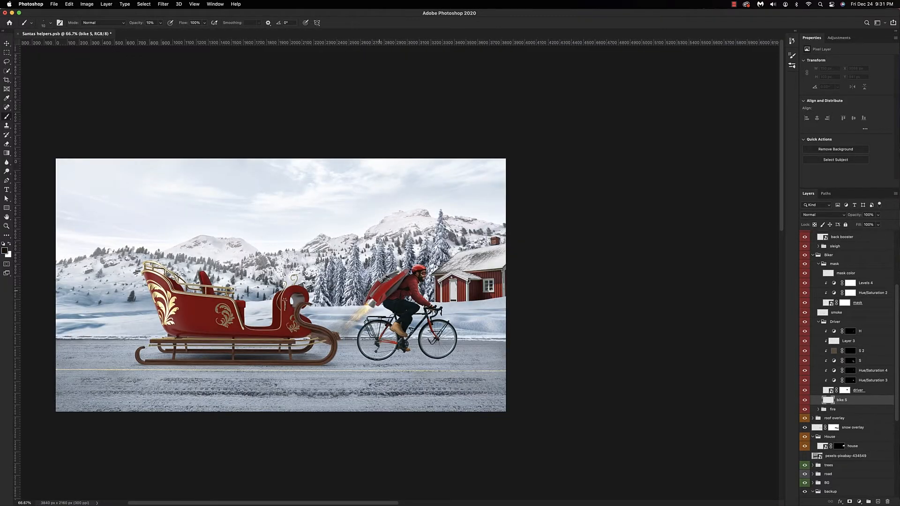
pyautogui.press('2')
pyautogui.click(438, 358)
pyautogui.click(410, 360)
pyautogui.click(381, 359)
pyautogui.press('[')
pyautogui.press('[')
pyautogui.press('[')
pyautogui.click(381, 359)
pyautogui.click(424, 359)
# Step: Build a wider, fainter ground shadow beneath the whole bicycle with a larger flattened brush at 10% opacity
pyautogui.press(']')
pyautogui.press(']')
pyautogui.press(']')
pyautogui.press(']')
pyautogui.press('1')
pyautogui.click(460, 357)
pyautogui.click(406, 359)
pyautogui.click(341, 360)
pyautogui.click(390, 360)
pyautogui.click(472, 357)
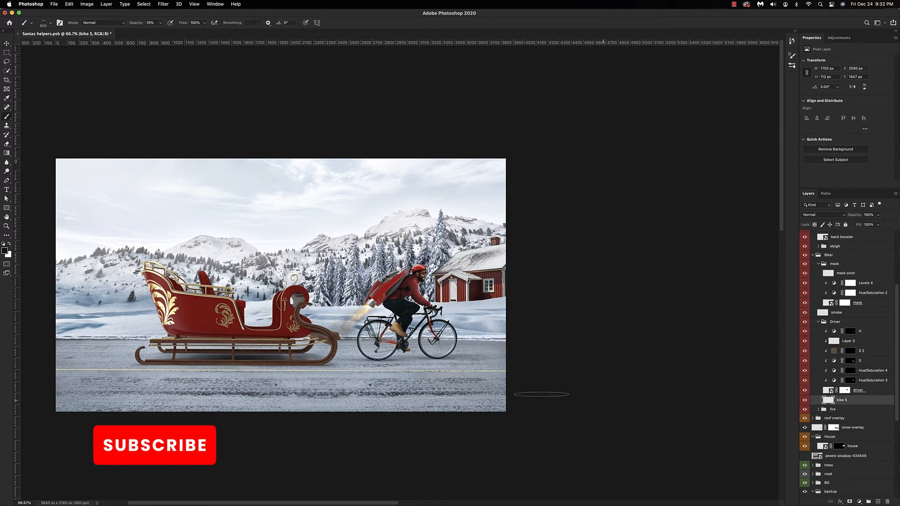
pyautogui.press('[')
pyautogui.press('[')
pyautogui.press('[')
pyautogui.press('[')
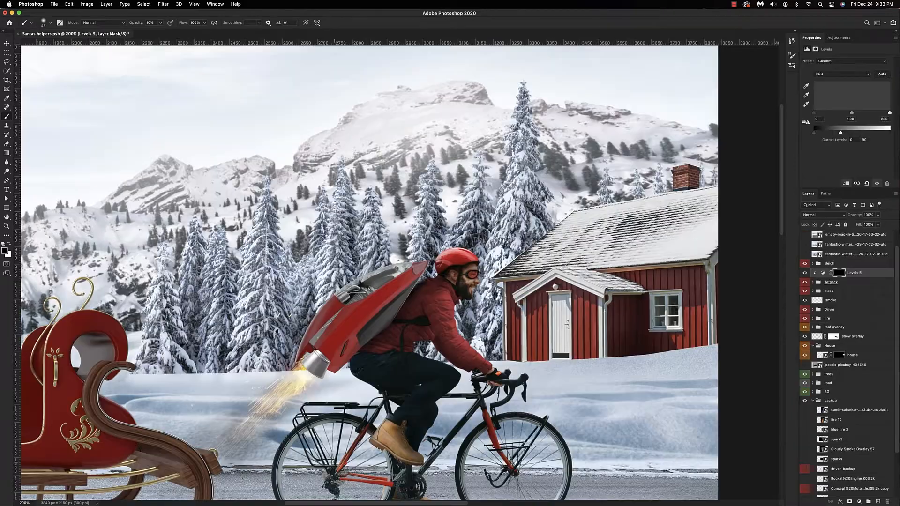
# Step: Paint on the Levels 5 mask along the jetpack's underside to darken it
pyautogui.moveTo(424, 287); pyautogui.dragTo(324, 370)
pyautogui.press('1')
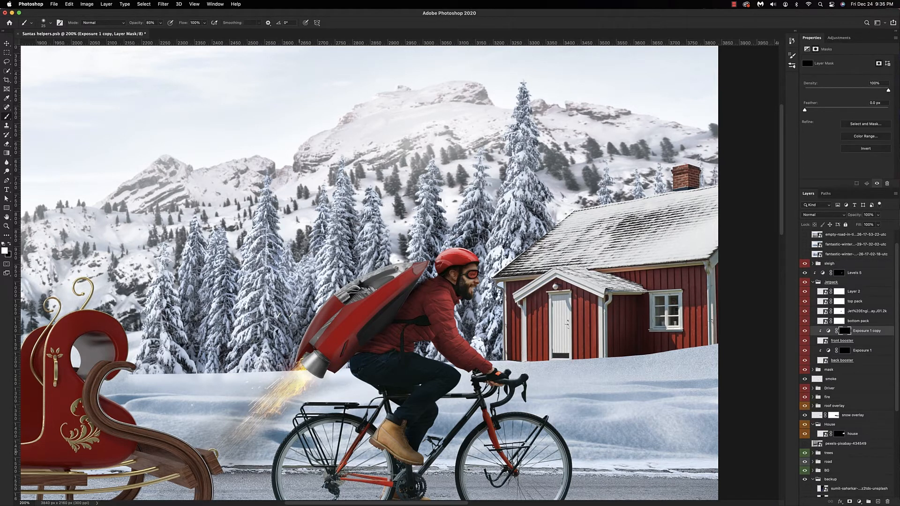
# Step: Expand the Driver group and select the mask of its S adjustment layer
pyautogui.press('super+minus')
pyautogui.click(812, 388)
pyautogui.click(844, 427)
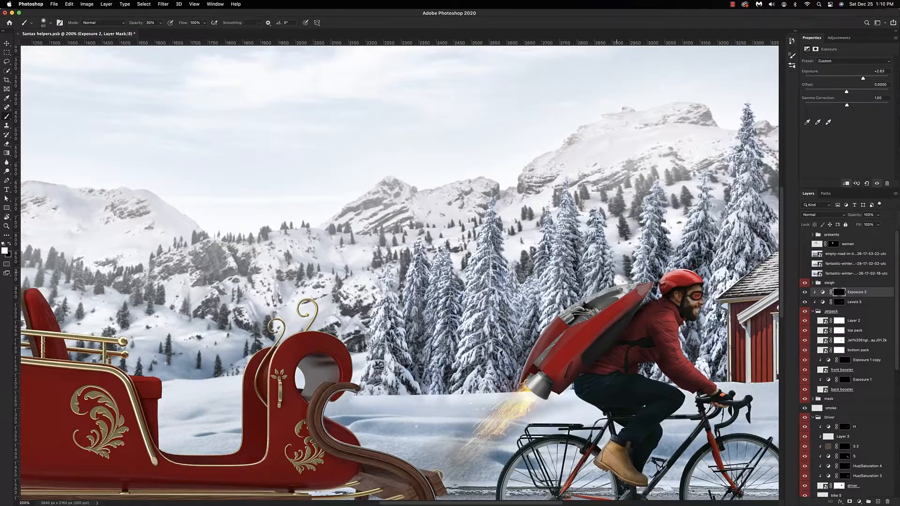
# Step: Paint white highlights on the Exposure 2 mask along the jetpack's body, using 30% brush opacity and a smaller brush at 10%
pyautogui.moveTo(652, 282)
pyautogui.mouseDown()
pyautogui.moveTo(571, 304)
pyautogui.moveTo(523, 373)
pyautogui.mouseUp()
pyautogui.press('[')
pyautogui.press('[')
pyautogui.press('[')
pyautogui.press('[')
pyautogui.press('[')
pyautogui.press('1')
pyautogui.moveTo(574, 328)
pyautogui.mouseDown()
pyautogui.moveTo(542, 357)
pyautogui.moveTo(623, 293)
pyautogui.mouseUp()
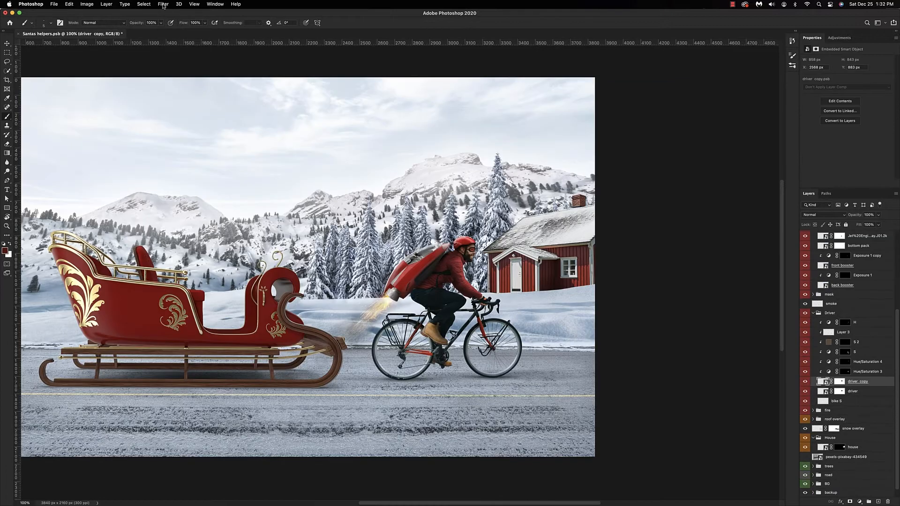
# Step: Apply a Spin Blur to the driver copy layer and fit its ring over the bicycle's rear wheel
pyautogui.click(163, 4)
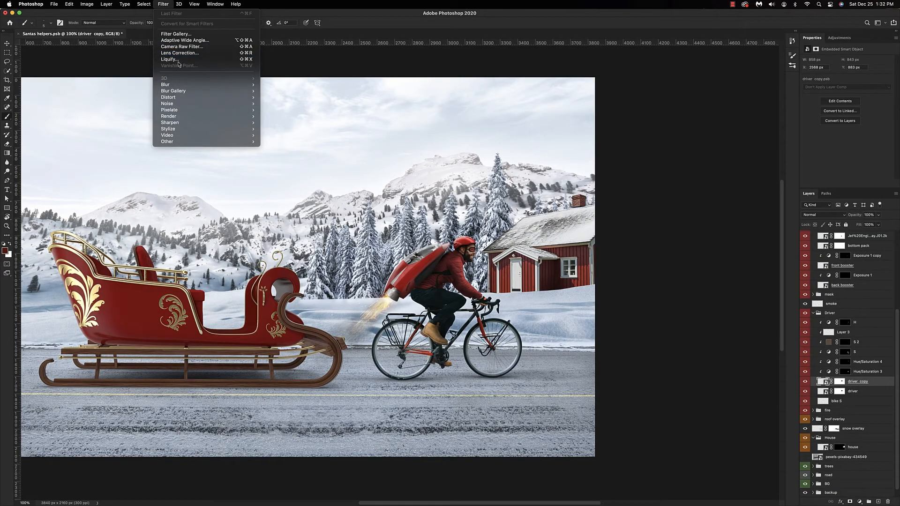
pyautogui.moveTo(188, 91)
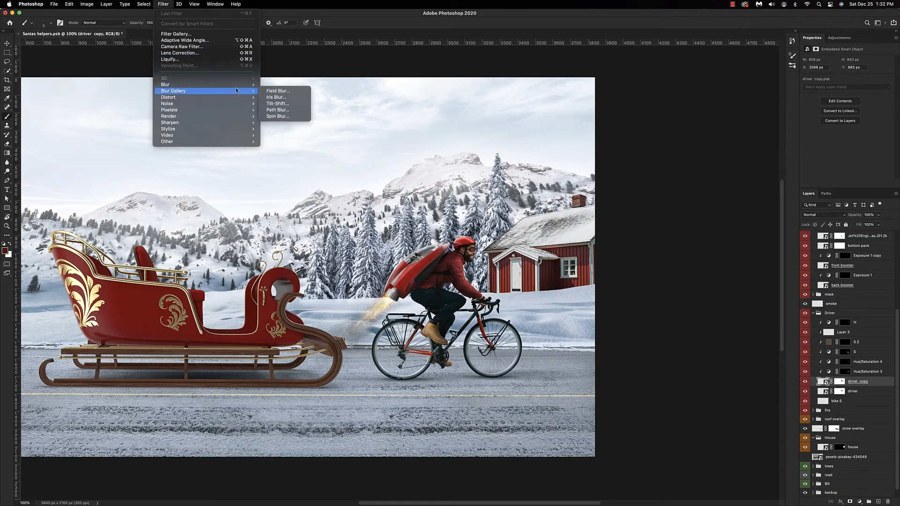
pyautogui.click(275, 117)
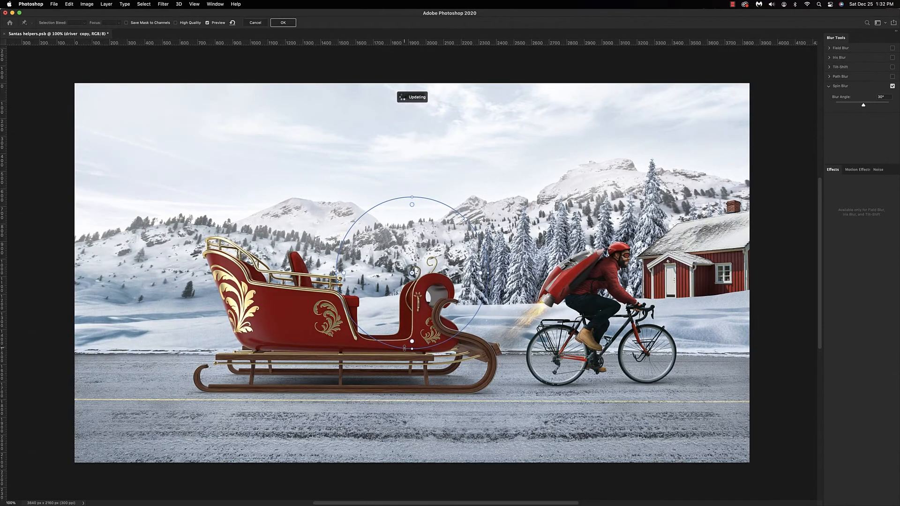
pyautogui.moveTo(412, 272); pyautogui.dragTo(558, 351)
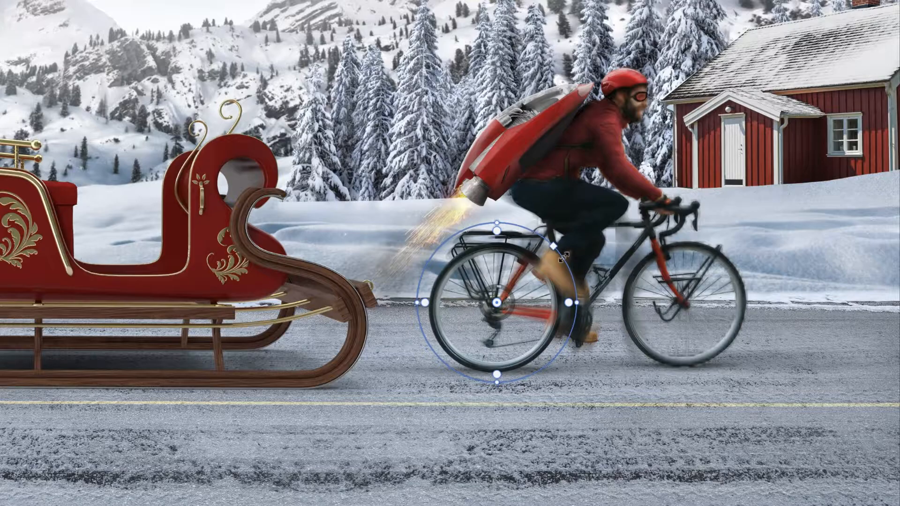
pyautogui.moveTo(592, 330); pyautogui.dragTo(589, 332)
pyautogui.moveTo(562, 260); pyautogui.dragTo(559, 263)
pyautogui.moveTo(496, 303); pyautogui.dragTo(494, 307)
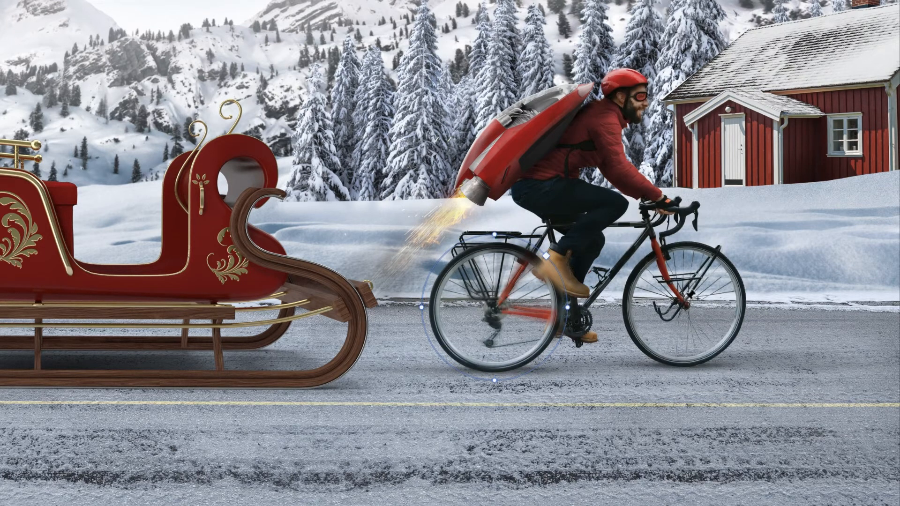
# Step: Add a second Spin Blur ring, sized and centered on the bicycle's front wheel
pyautogui.click(685, 299)
pyautogui.moveTo(801, 187); pyautogui.dragTo(740, 262)
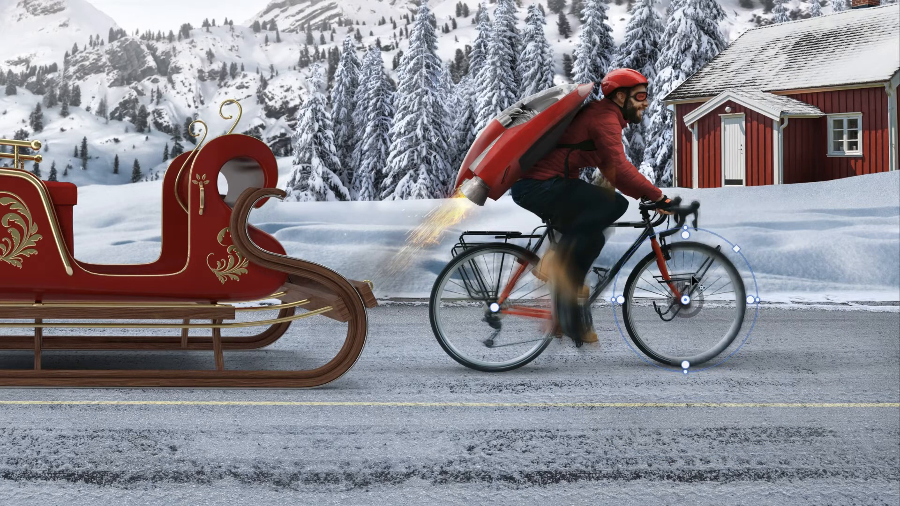
pyautogui.moveTo(687, 300); pyautogui.dragTo(686, 306)
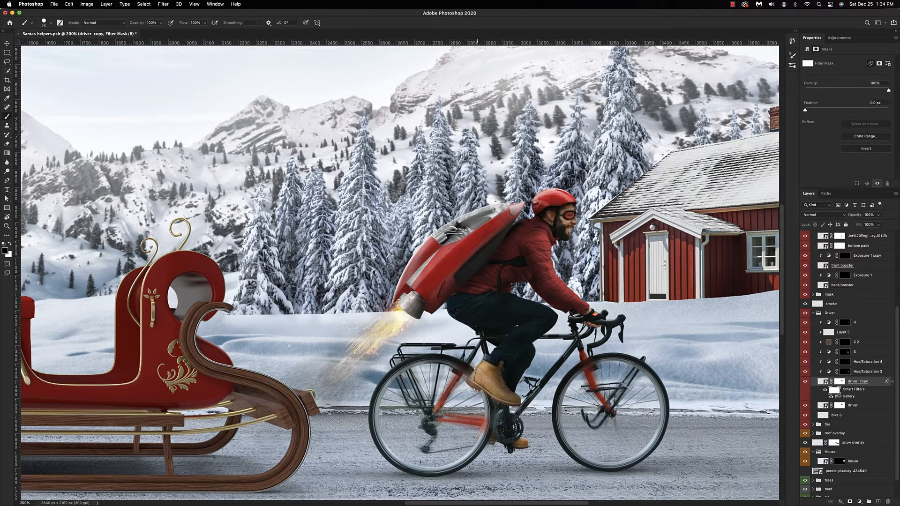
pyautogui.press('x')
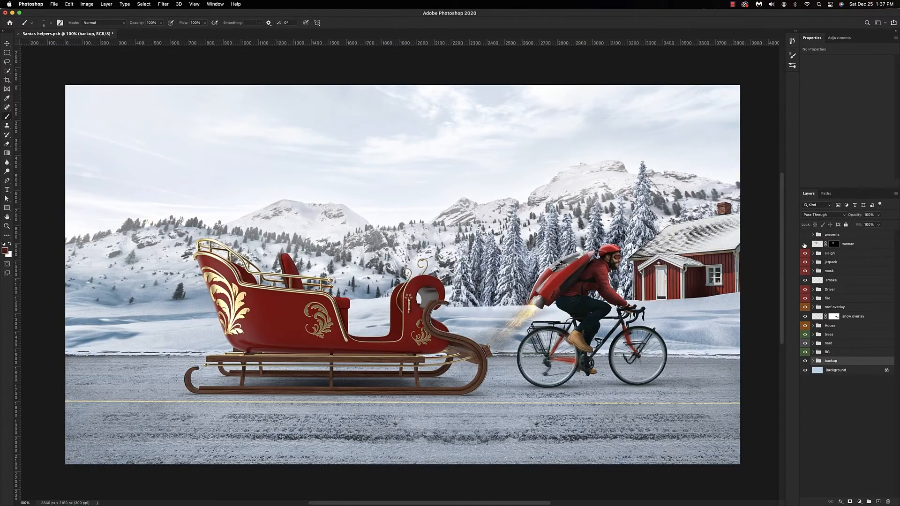
# Step: Show the woman layer and convert it to a smart object
pyautogui.click(804, 244)
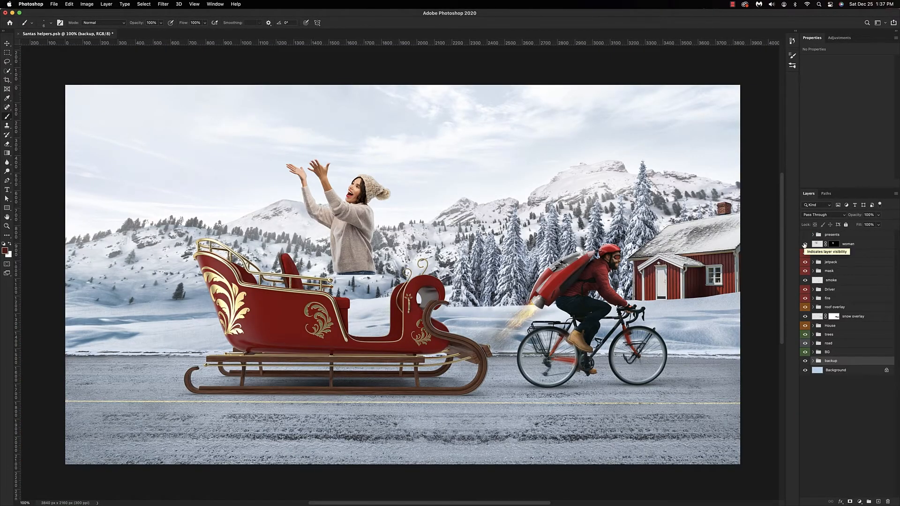
pyautogui.rightClick(862, 245)
pyautogui.click(826, 265)
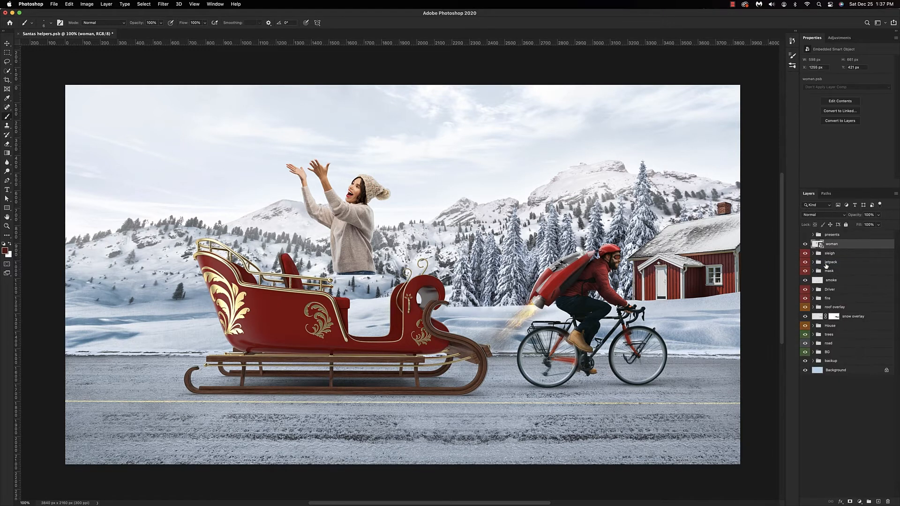
# Step: Scale the woman down to about 410 px wide and place her above the rear of the sleigh
pyautogui.press('cmd+t')
pyautogui.moveTo(393, 160); pyautogui.dragTo(355, 197)
pyautogui.moveTo(339, 242); pyautogui.dragTo(274, 212)
pyautogui.press('Return')
pyautogui.press('b')
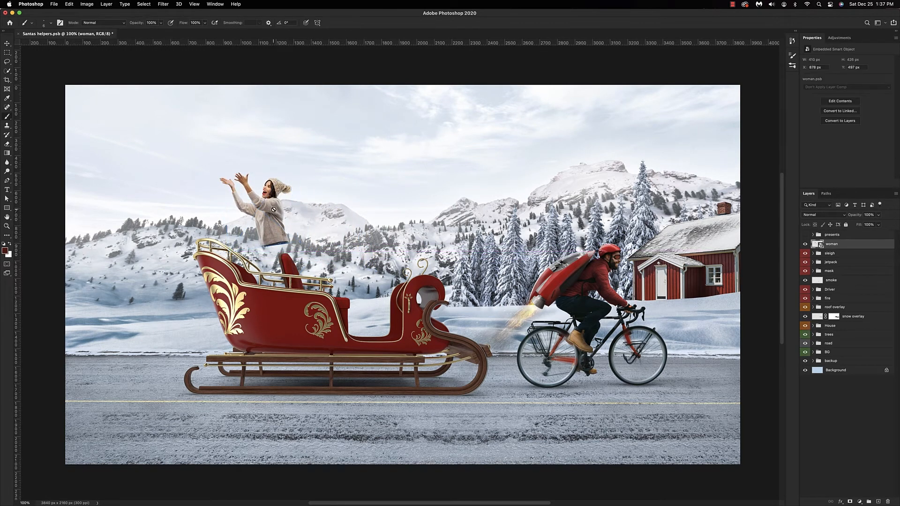
# Step: Hide the woman layer and add a layer mask to the sleigh layer inside the sleigh group
pyautogui.click(805, 244)
pyautogui.click(813, 253)
pyautogui.click(853, 262)
pyautogui.click(849, 501)
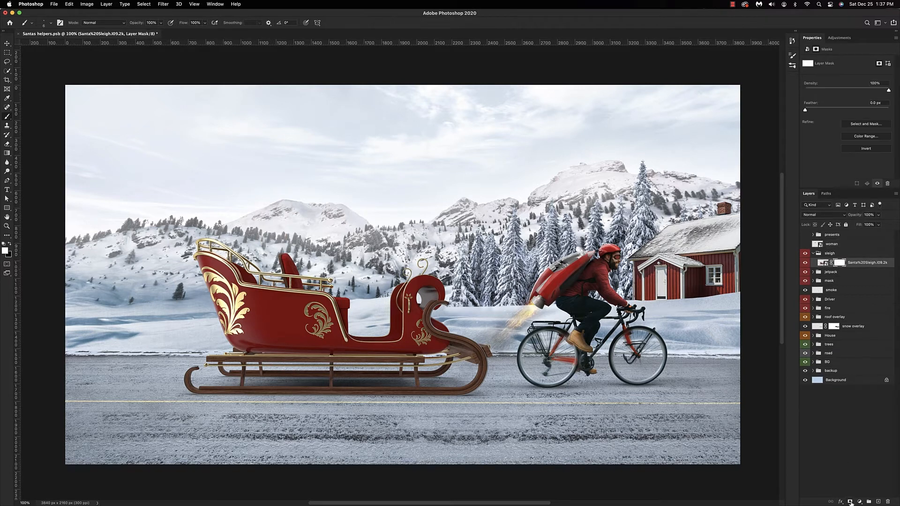
# Step: Outline the seat back above the sleigh's rear gold rail with the Pen tool and mask it out of the sleigh
pyautogui.hscroll(-3, 402, 274)
pyautogui.press('p')
pyautogui.press('super+plus')
pyautogui.click(360, 272)
pyautogui.click(427, 280)
pyautogui.click(394, 196)
pyautogui.click(351, 221)
pyautogui.click(359, 273)
pyautogui.rightClick(362, 254)
pyautogui.click(374, 304)
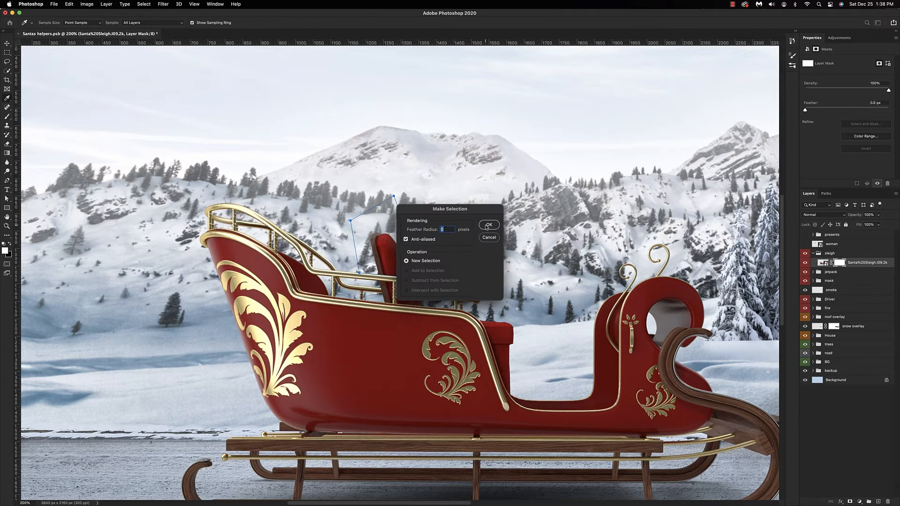
pyautogui.press('Return')
# Step: Outline the leftover pieces of seat back between the gold rails with paths and mask them out as well
pyautogui.click(372, 282)
pyautogui.click(394, 282)
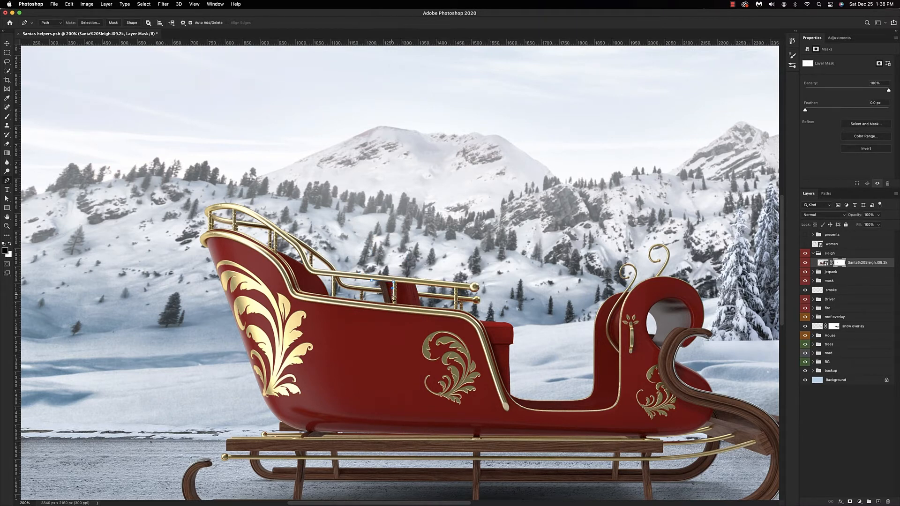
pyautogui.rightClick(381, 292)
pyautogui.click(412, 320)
pyautogui.click(398, 307)
pyautogui.rightClick(397, 299)
pyautogui.click(413, 323)
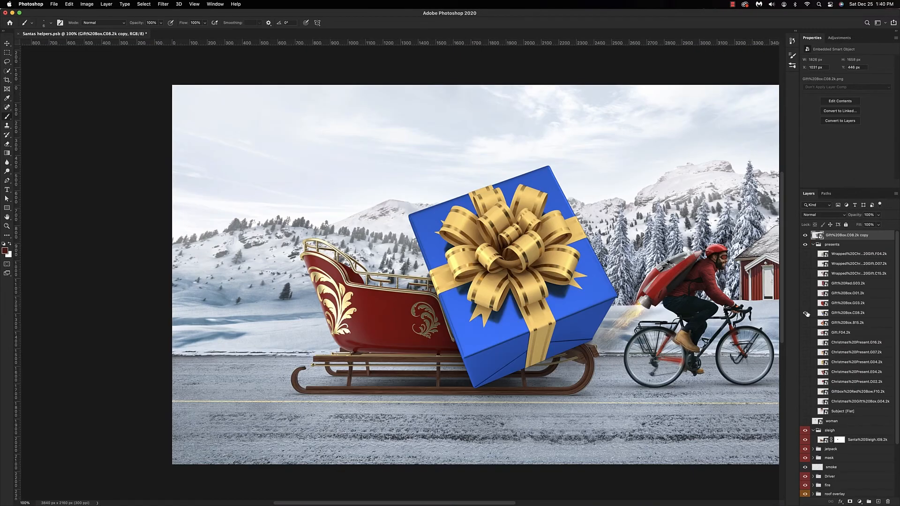
# Step: Scale the blue gift box with the gold bow down and place it inside the sleigh's front opening
pyautogui.press('super+t')
pyautogui.moveTo(689, 95); pyautogui.dragTo(429, 355)
pyautogui.moveTo(348, 450); pyautogui.dragTo(431, 352)
pyautogui.moveTo(477, 298); pyautogui.dragTo(469, 302)
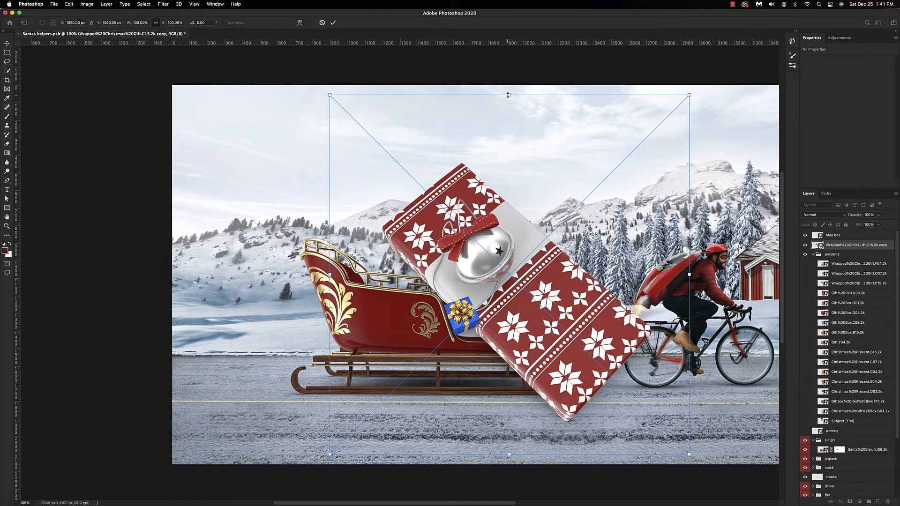
# Step: Scale down and rotate the red snowflake-wrapped gift with the silver bell, placing it beside the blue box
pyautogui.moveTo(508, 95); pyautogui.dragTo(509, 360)
pyautogui.moveTo(520, 421); pyautogui.dragTo(501, 335)
pyautogui.moveTo(445, 276); pyautogui.dragTo(482, 304)
pyautogui.moveTo(569, 306); pyautogui.dragTo(574, 318)
pyautogui.moveTo(513, 358); pyautogui.dragTo(503, 341)
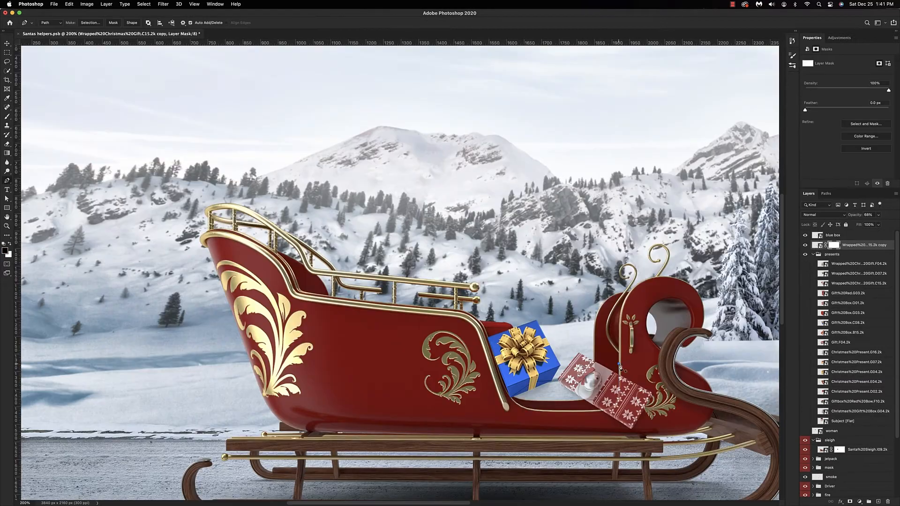
# Step: Mask out the part of the snowflake-wrapped gift overlapping the sleigh's front side and set the layer's opacity to 100%
pyautogui.click(618, 363)
pyautogui.moveTo(598, 414); pyautogui.dragTo(575, 413)
pyautogui.click(601, 427)
pyautogui.click(639, 445)
pyautogui.click(669, 376)
pyautogui.click(618, 364)
pyautogui.rightClick(633, 379)
pyautogui.click(644, 416)
pyautogui.click(489, 227)
pyautogui.hotkey('alt', 'BackSpace')
pyautogui.press('super+d')
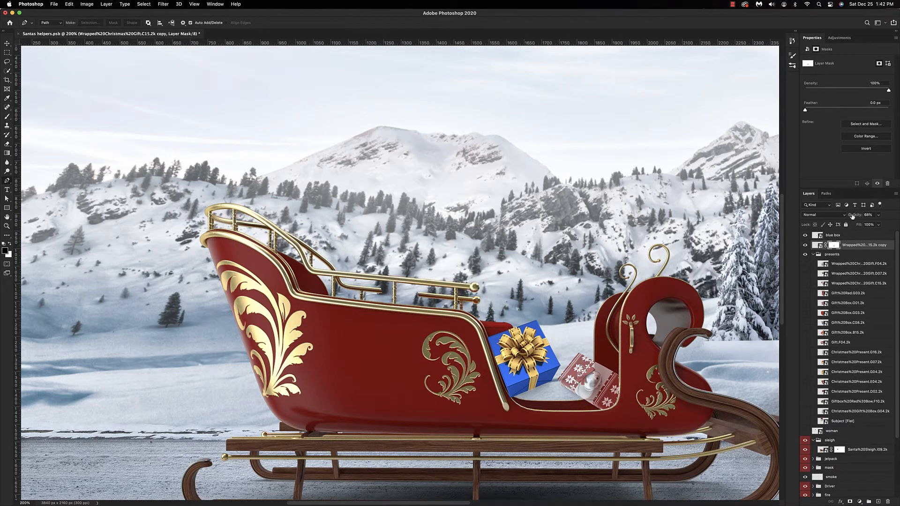
pyautogui.moveTo(852, 216); pyautogui.dragTo(872, 215)
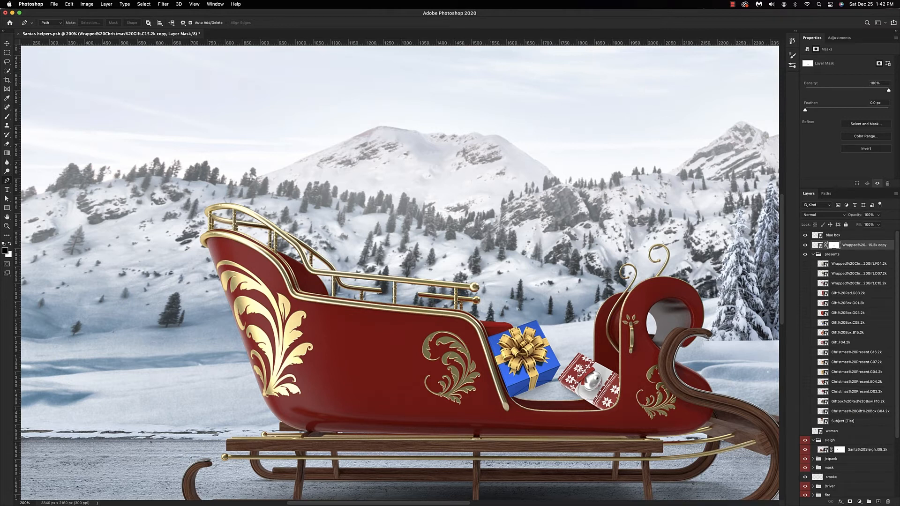
# Step: Preview the hidden gifts and place a scaled-down copy of the white-and-gold striped gift in front of the blue box
pyautogui.click(804, 303)
pyautogui.press('super+minus')
pyautogui.click(804, 302)
pyautogui.click(805, 273)
pyautogui.click(805, 273)
pyautogui.click(805, 264)
pyautogui.hotkey('ctrl', 't')
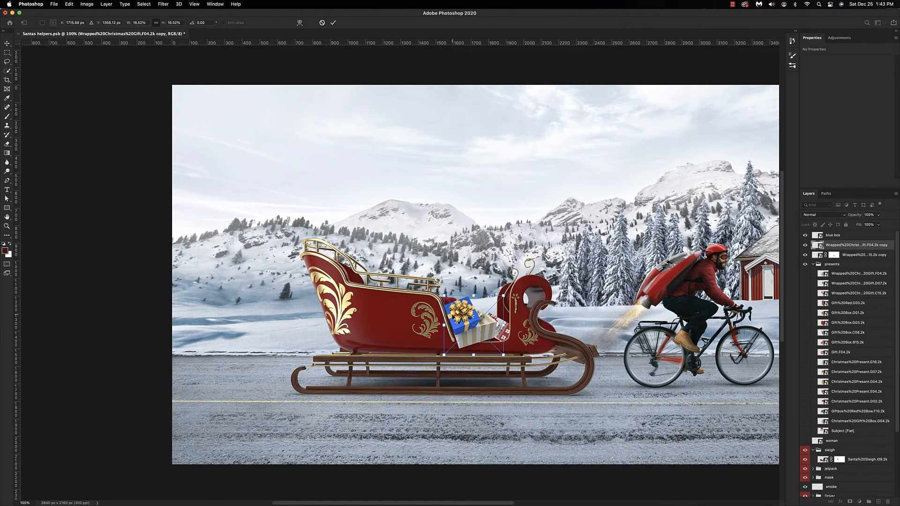
pyautogui.press('super+t')
pyautogui.moveTo(518, 313); pyautogui.dragTo(485, 330)
pyautogui.press('Return')
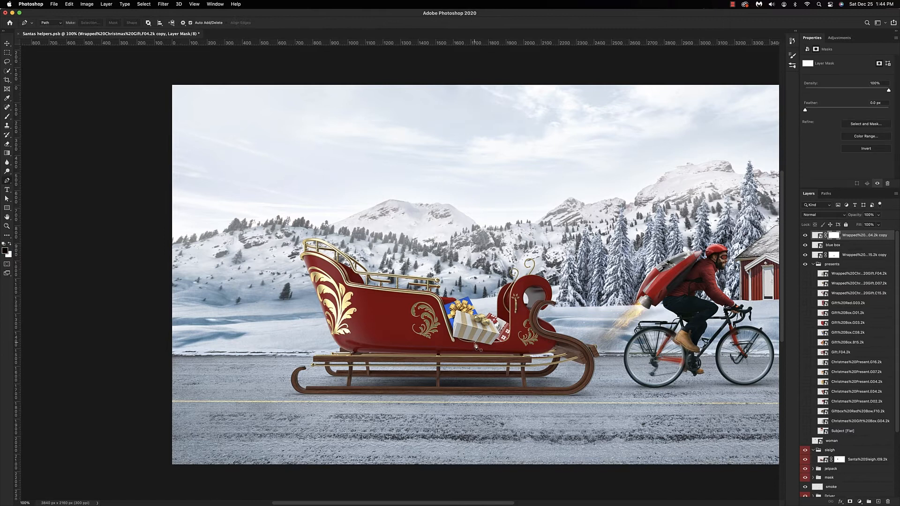
# Step: Brush on the striped gift's mask to hide its lower edge behind the sleigh's side
pyautogui.press('b')
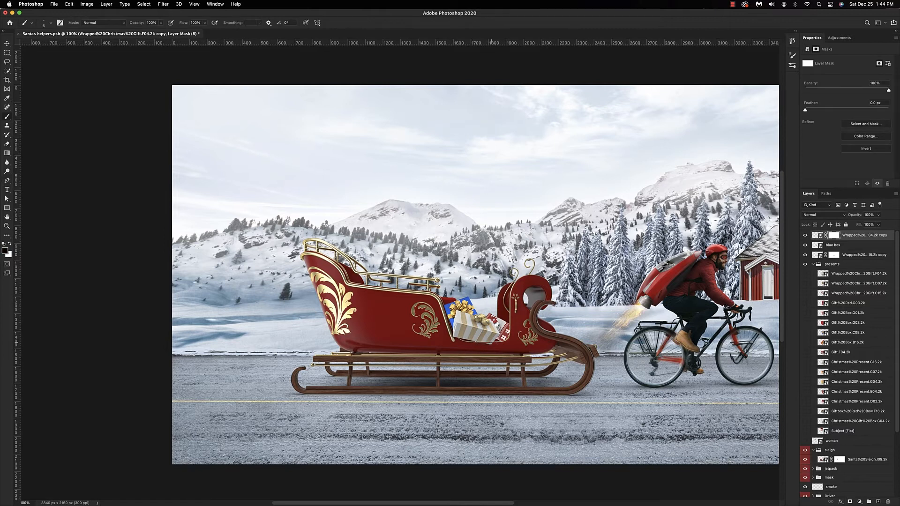
pyautogui.press(']')
pyautogui.press(']')
pyautogui.press(']')
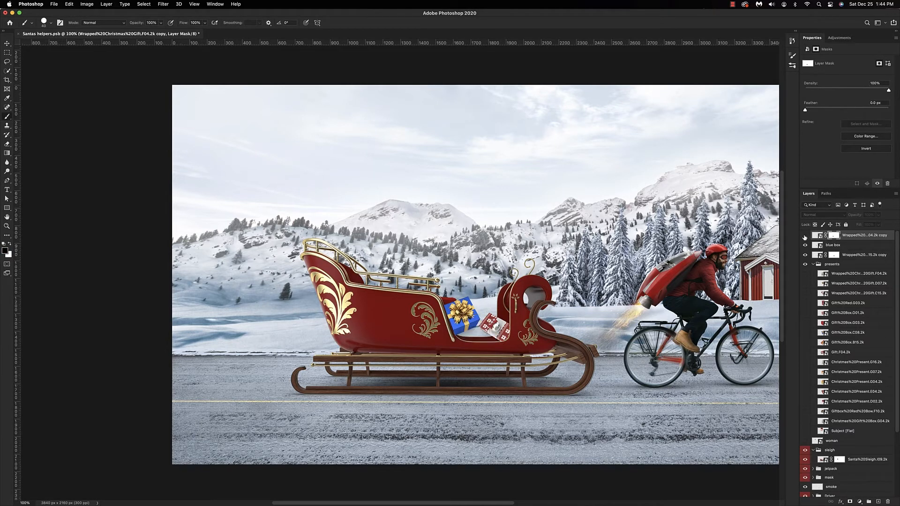
# Step: Place a second, rotated copy of the snowflake-wrapped gift beside the first and rename the two layers silver bell 1 and silver bell 2
pyautogui.moveTo(471, 328); pyautogui.dragTo(527, 331)
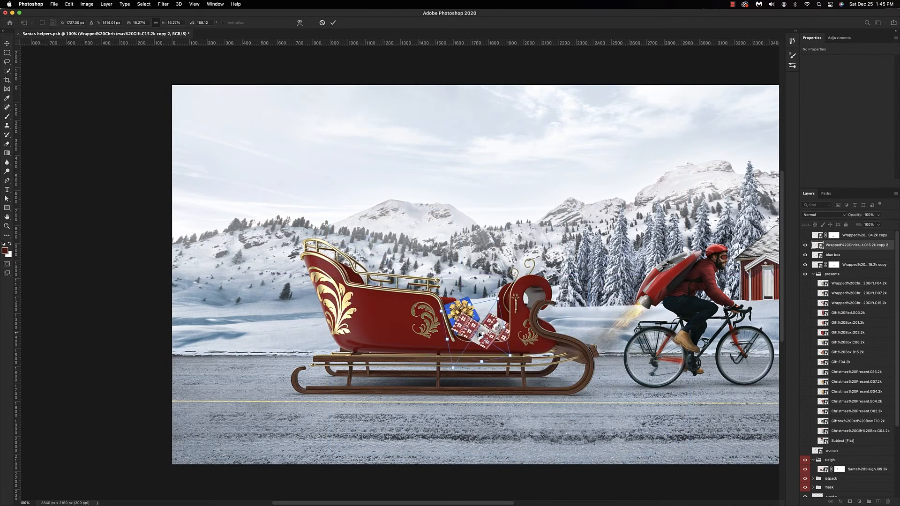
pyautogui.press('Return')
pyautogui.moveTo(834, 234); pyautogui.dragTo(833, 245)
pyautogui.doubleClick(854, 245)
pyautogui.write('silver bell 1')
pyautogui.doubleClick(860, 264)
pyautogui.write('silver bell 2')
# Step: Delete the striped gift and place a scaled-down copy of the red G03 gift beneath the silver bell 2 layer
pyautogui.click(804, 235)
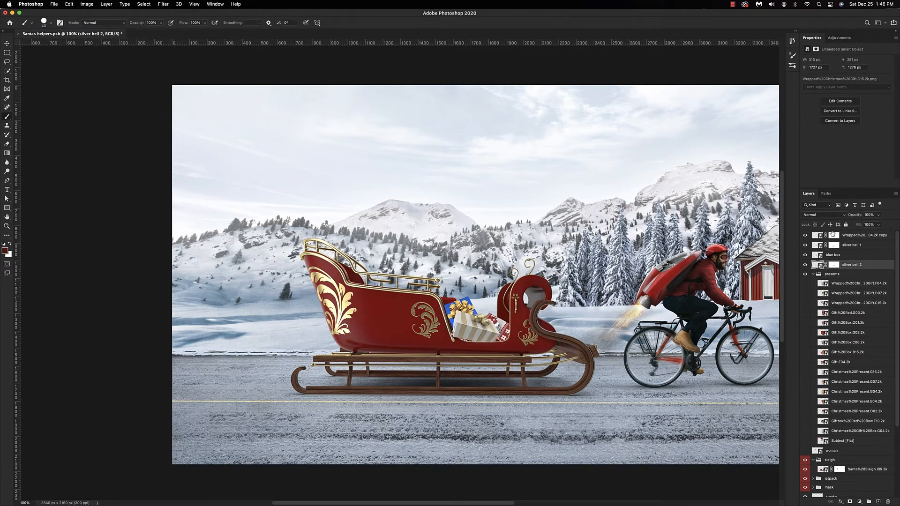
pyautogui.press('BackSpace')
pyautogui.click(804, 302)
pyautogui.click(846, 303)
pyautogui.press('super+j')
pyautogui.moveTo(846, 303); pyautogui.dragTo(844, 263)
pyautogui.press('super+t')
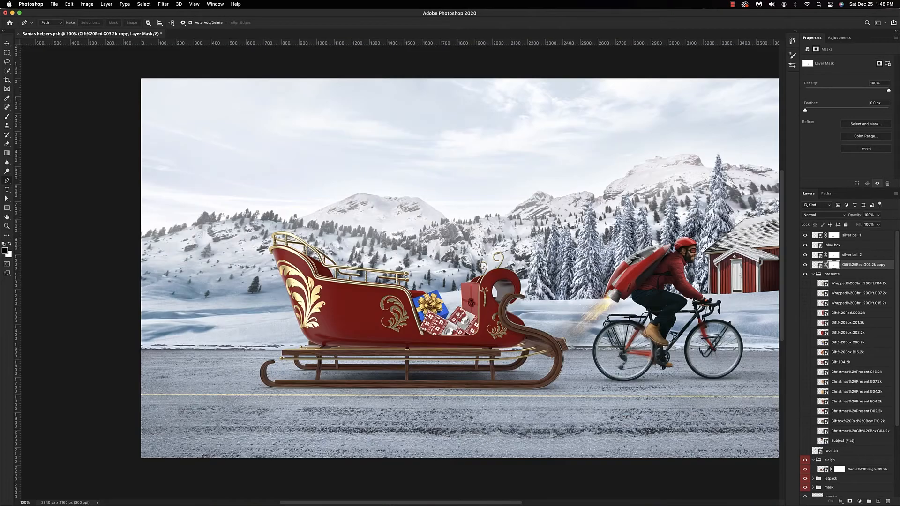
# Step: Move the D07 gift copy above the silver bell 2 layer and place it, scaled down and rotated, at the pile's front
pyautogui.click(805, 254)
pyautogui.click(805, 254)
pyautogui.click(805, 264)
pyautogui.click(805, 264)
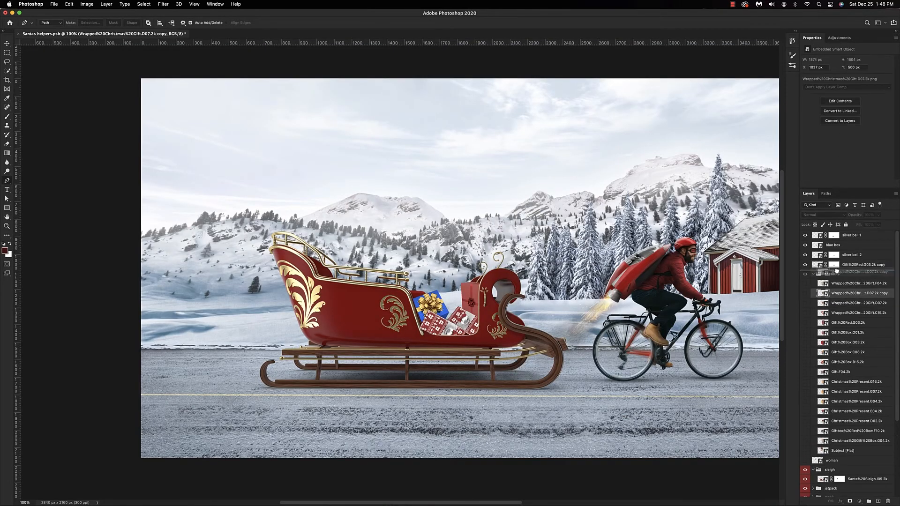
pyautogui.moveTo(837, 271); pyautogui.dragTo(836, 250)
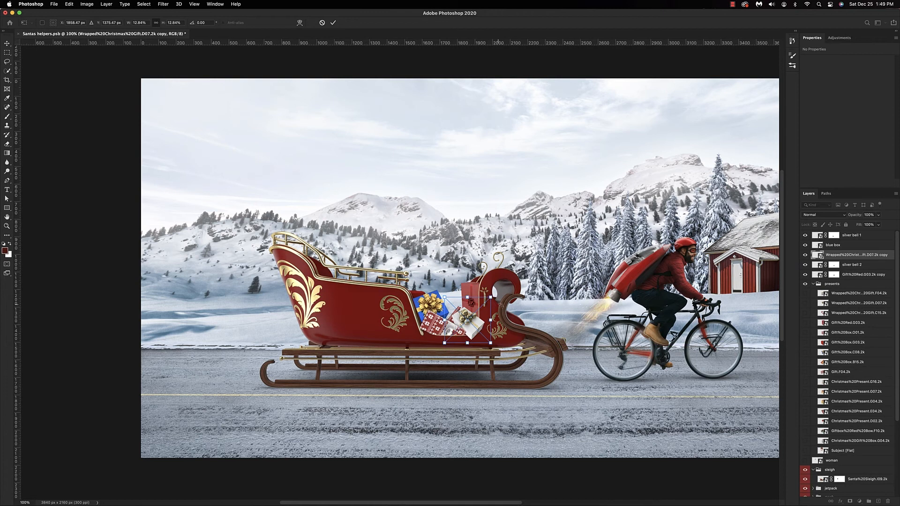
pyautogui.moveTo(497, 304); pyautogui.dragTo(487, 294)
pyautogui.press('Return')
# Step: Check the neighboring gift by toggling its visibility and rename the D07 gift copy white gold
pyautogui.click(804, 264)
pyautogui.click(805, 264)
pyautogui.doubleClick(836, 254)
pyautogui.write('white  gold')
pyautogui.press('Return')
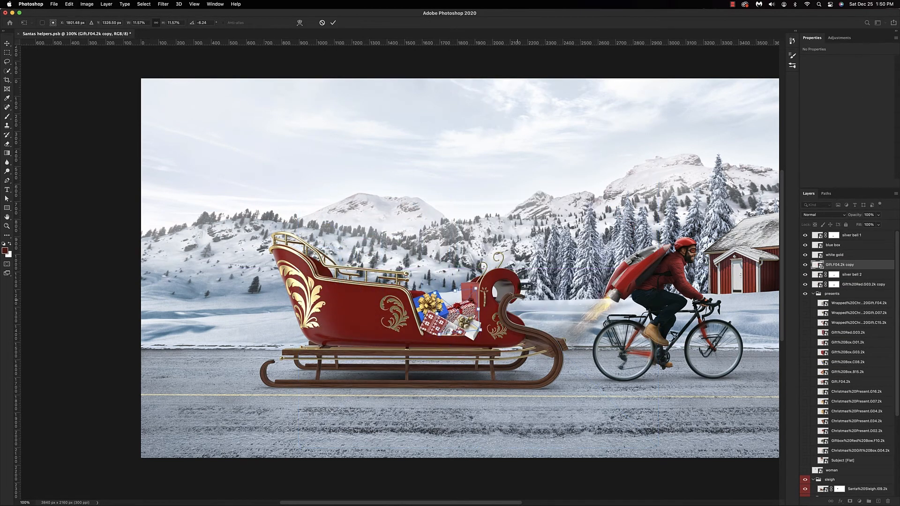
# Step: Apply the F04 gift copy's scaling and rotation behind the white gold gift and rename its layer red bow
pyautogui.press('Return')
pyautogui.doubleClick(839, 264)
pyautogui.write('red bow')
pyautogui.press('Return')
# Step: Place a scaled-down copy of the G07 Christmas present behind the blue box and rename the red G03 gift layer front gift
pyautogui.click(807, 394)
pyautogui.moveTo(459, 348); pyautogui.dragTo(446, 253)
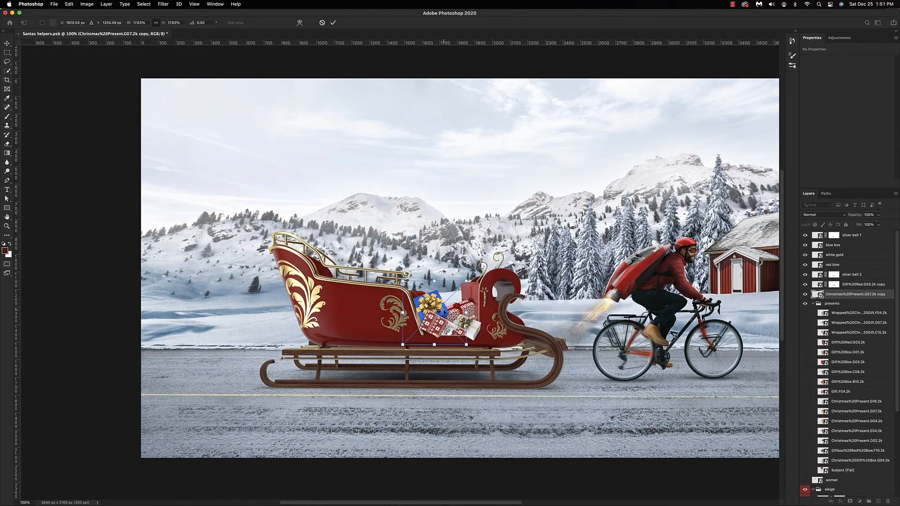
pyautogui.moveTo(450, 319); pyautogui.dragTo(457, 295)
pyautogui.press('Return')
pyautogui.doubleClick(842, 284)
pyautogui.write('front gift')
pyautogui.press('Return')
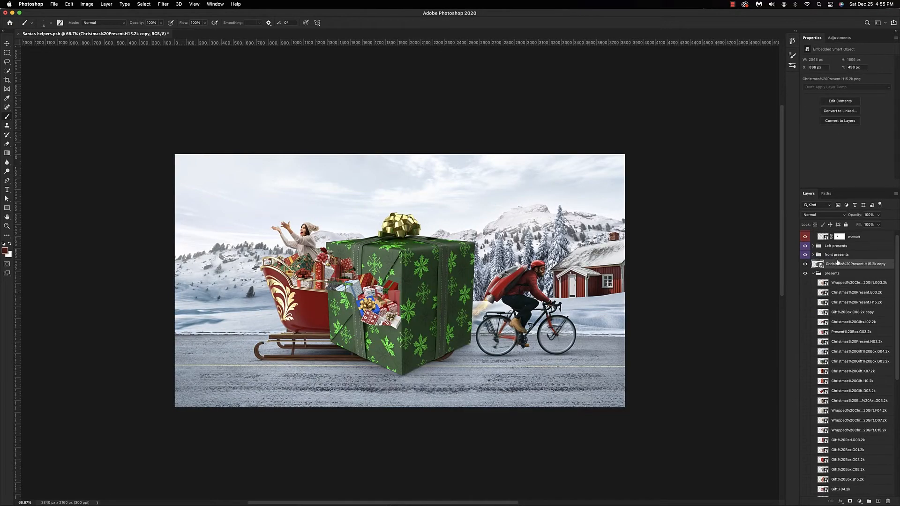
# Step: Scale down and rotate the green present, placing it in the air above the woman's outstretched hands
pyautogui.hotkey('ctrl', 't')
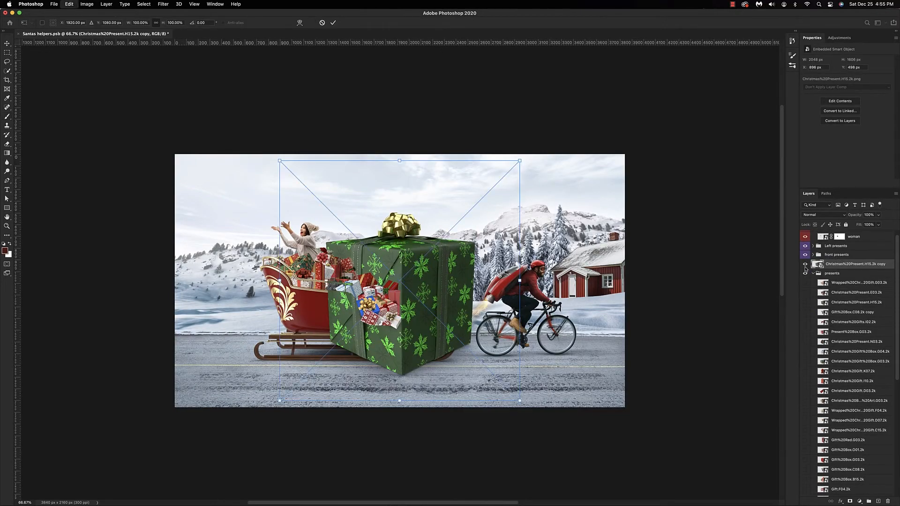
pyautogui.moveTo(518, 161); pyautogui.dragTo(267, 199)
pyautogui.moveTo(301, 208)
pyautogui.mouseDown()
pyautogui.moveTo(302, 194)
pyautogui.moveTo(270, 181)
pyautogui.mouseUp()
pyautogui.moveTo(263, 202); pyautogui.dragTo(266, 207)
pyautogui.press('Return')
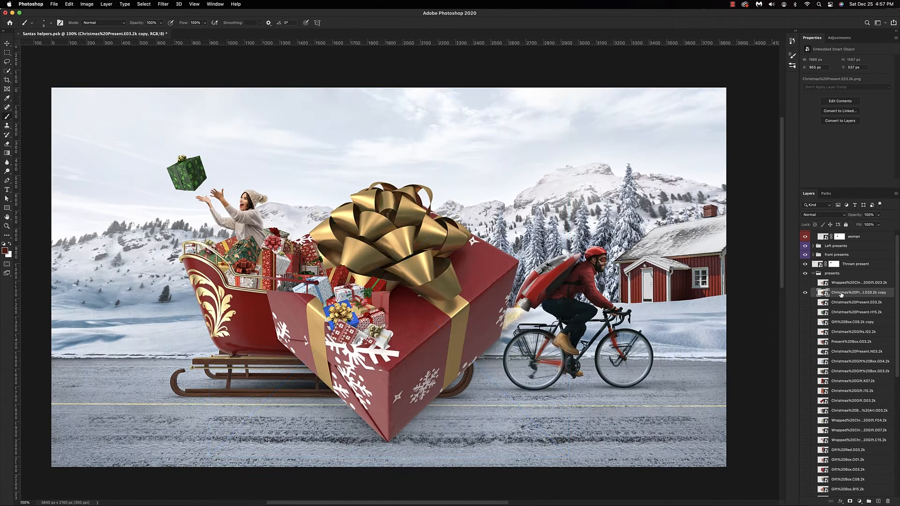
# Step: Scale down the red snowflake present with the gold bow and position it falling beneath the sleigh's front opening
pyautogui.hotkey('ctrl', 't')
pyautogui.moveTo(534, 57); pyautogui.dragTo(323, 379)
pyautogui.moveTo(337, 409); pyautogui.dragTo(342, 395)
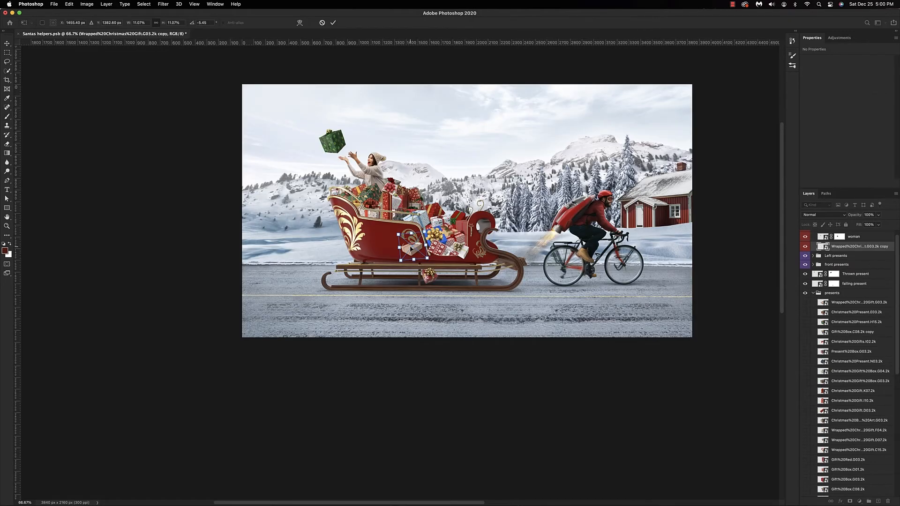
# Step: Rotate the small G03 wrapped gift and place it spilling over the front edge of the gift pile
pyautogui.moveTo(424, 251); pyautogui.dragTo(449, 265)
pyautogui.moveTo(500, 279); pyautogui.dragTo(453, 256)
pyautogui.press('Return')
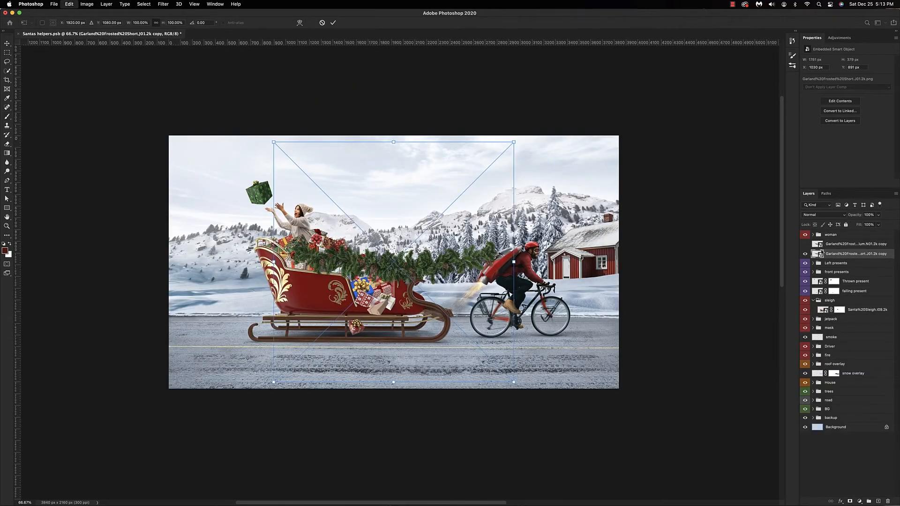
# Step: Scale the frosted garland down onto the sleigh's rear side and bend it into a drape with Puppet Warp
pyautogui.moveTo(513, 140); pyautogui.dragTo(366, 289)
pyautogui.moveTo(350, 340); pyautogui.dragTo(320, 275)
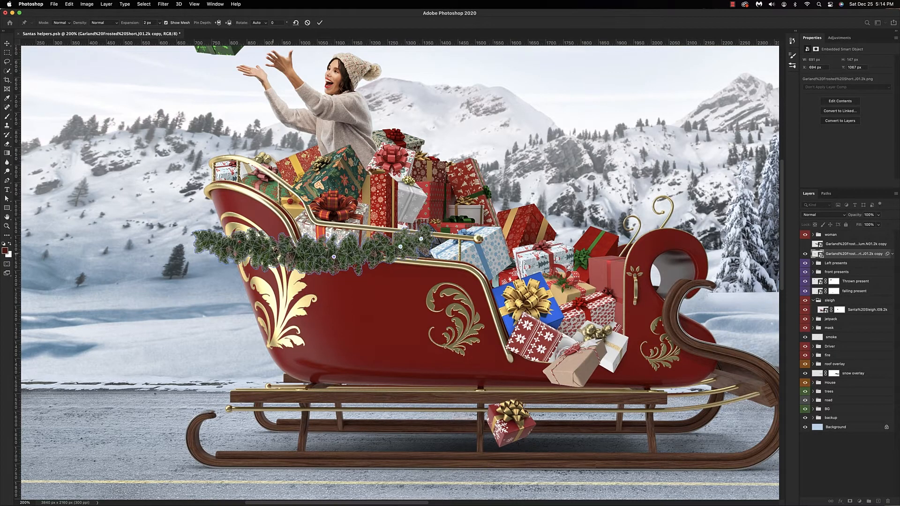
pyautogui.moveTo(404, 252)
pyautogui.mouseDown()
pyautogui.moveTo(401, 260)
pyautogui.moveTo(421, 256)
pyautogui.mouseUp()
pyautogui.moveTo(334, 257); pyautogui.dragTo(333, 266)
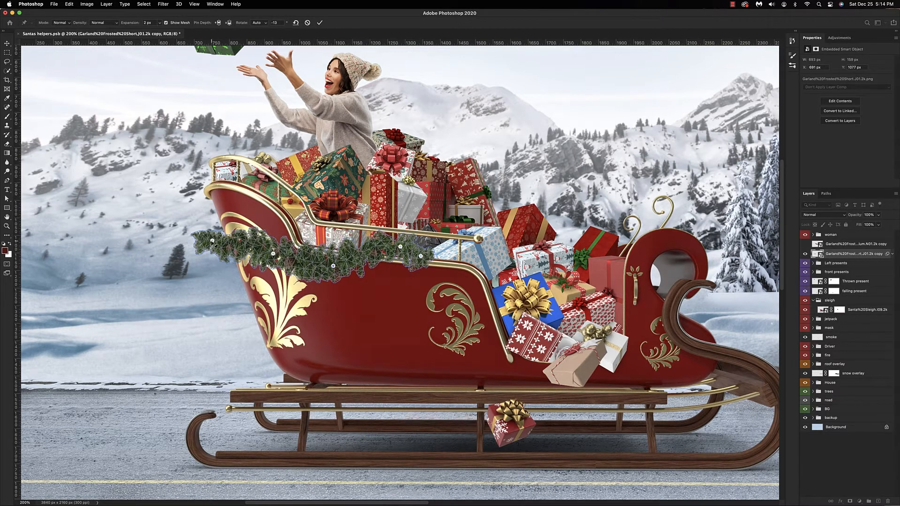
pyautogui.moveTo(209, 257); pyautogui.dragTo(202, 254)
pyautogui.moveTo(333, 266); pyautogui.dragTo(332, 273)
pyautogui.moveTo(273, 254); pyautogui.dragTo(270, 263)
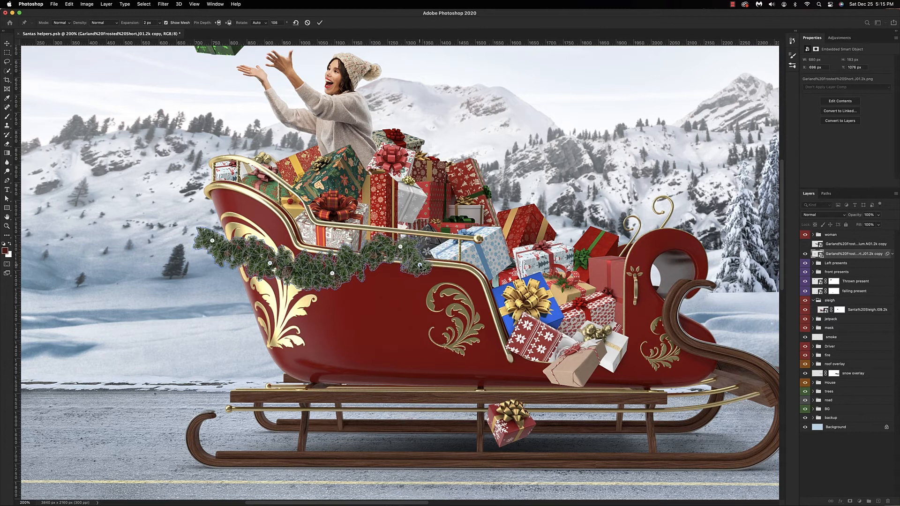
pyautogui.press('Return')
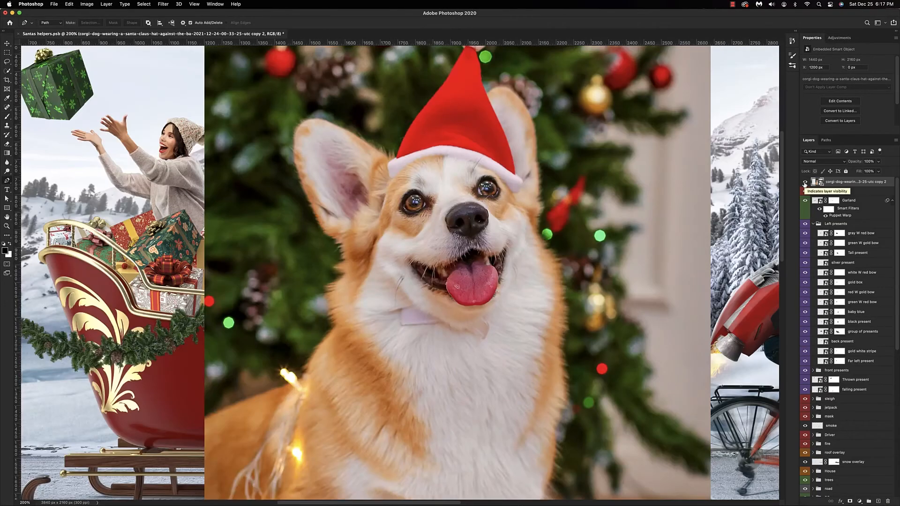
# Step: Select the corgi and its Santa hat from the photo with the Quick Selection tool
pyautogui.click(6, 70)
pyautogui.moveTo(315, 140)
pyautogui.mouseDown()
pyautogui.moveTo(352, 197)
pyautogui.moveTo(370, 188)
pyautogui.moveTo(346, 328)
pyautogui.moveTo(328, 375)
pyautogui.moveTo(384, 408)
pyautogui.moveTo(354, 300)
pyautogui.moveTo(457, 281)
pyautogui.moveTo(452, 159)
pyautogui.moveTo(508, 117)
pyautogui.mouseUp()
pyautogui.scroll(4, 487, 117)
pyautogui.scroll(-4, 481, 118)
pyautogui.moveTo(492, 196)
pyautogui.mouseDown()
pyautogui.moveTo(543, 352)
pyautogui.moveTo(539, 370)
pyautogui.mouseUp()
pyautogui.moveTo(319, 345)
pyautogui.mouseDown()
pyautogui.moveTo(324, 244)
pyautogui.moveTo(320, 271)
pyautogui.mouseUp()
pyautogui.moveTo(500, 423); pyautogui.dragTo(491, 410)
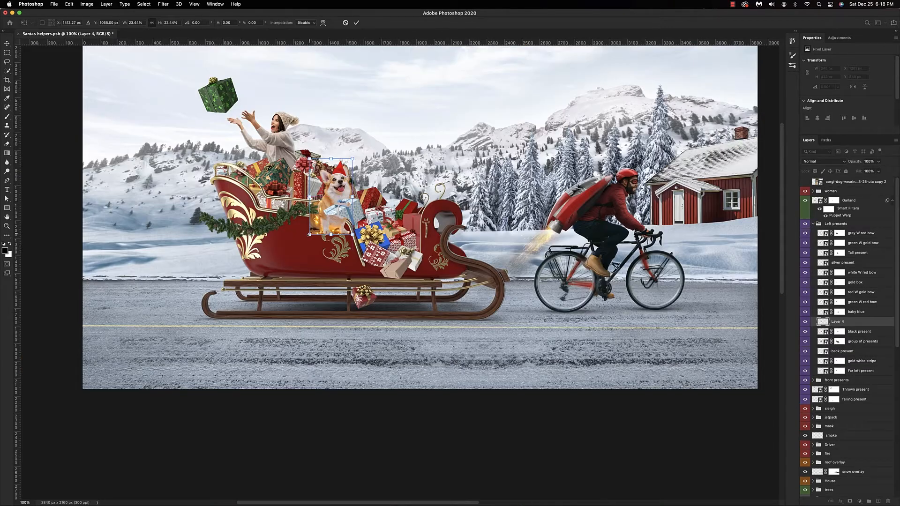
# Step: Scale the cut-out corgi down and place it among the gifts behind the baby blue present
pyautogui.moveTo(309, 234); pyautogui.dragTo(342, 207)
pyautogui.moveTo(380, 192); pyautogui.dragTo(393, 184)
pyautogui.press('Return')
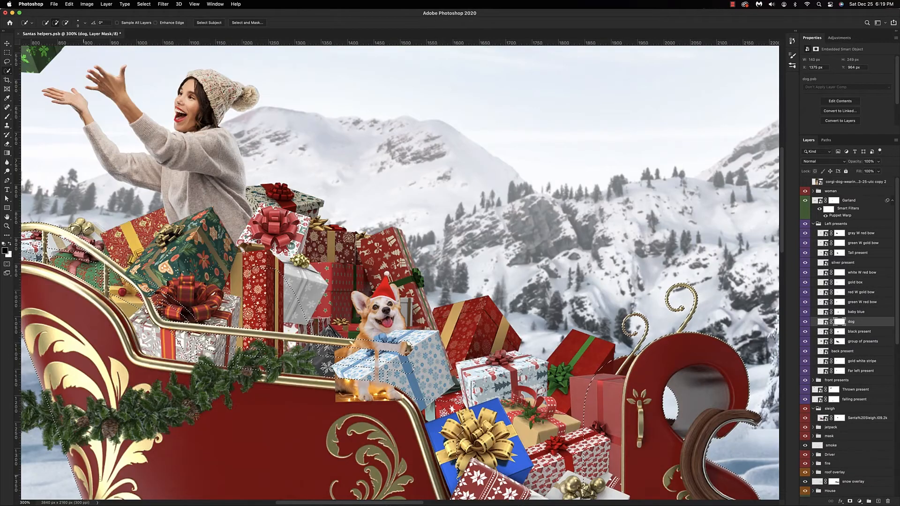
# Step: Mask out the dog where it overlaps the sleigh's gold rail and red side, and clear the selection
pyautogui.keyDown('alt'); pyautogui.keyDown('shift'); pyautogui.keyDown('super'); pyautogui.click(823, 321); pyautogui.keyUp('super'); pyautogui.keyUp('shift'); pyautogui.keyUp('alt')
pyautogui.press('b')
pyautogui.moveTo(390, 348)
pyautogui.mouseDown()
pyautogui.moveTo(367, 346)
pyautogui.moveTo(397, 349)
pyautogui.mouseUp()
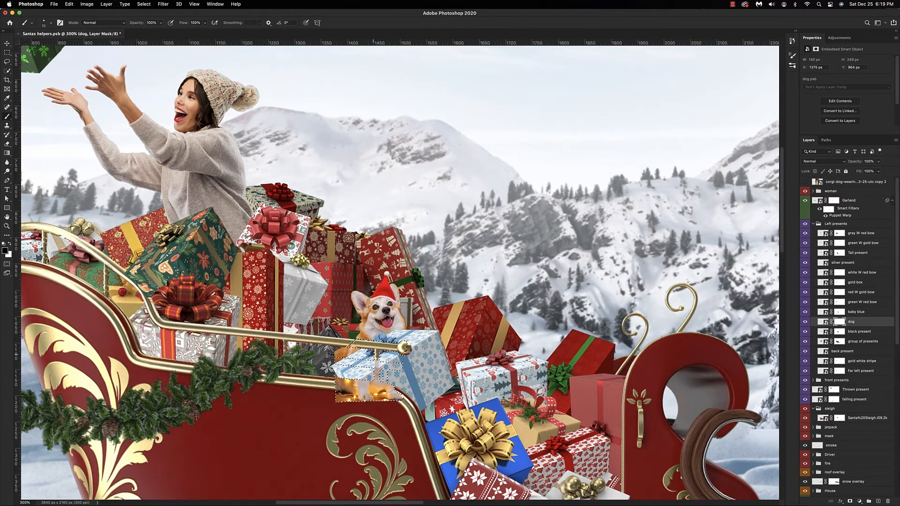
pyautogui.moveTo(384, 387)
pyautogui.mouseDown()
pyautogui.moveTo(398, 394)
pyautogui.moveTo(342, 389)
pyautogui.moveTo(394, 399)
pyautogui.moveTo(367, 382)
pyautogui.mouseUp()
pyautogui.hotkey('ctrl', 'd')
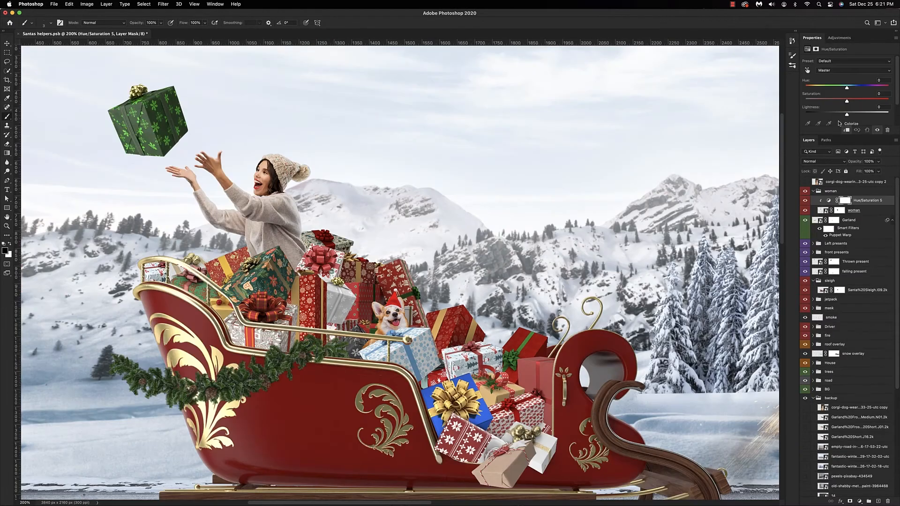
# Step: Colorize the woman deep red with the clipped Hue/Saturation adjustment, using hue 3, stronger saturation and reduced lightness
pyautogui.moveTo(825, 86); pyautogui.dragTo(831, 120)
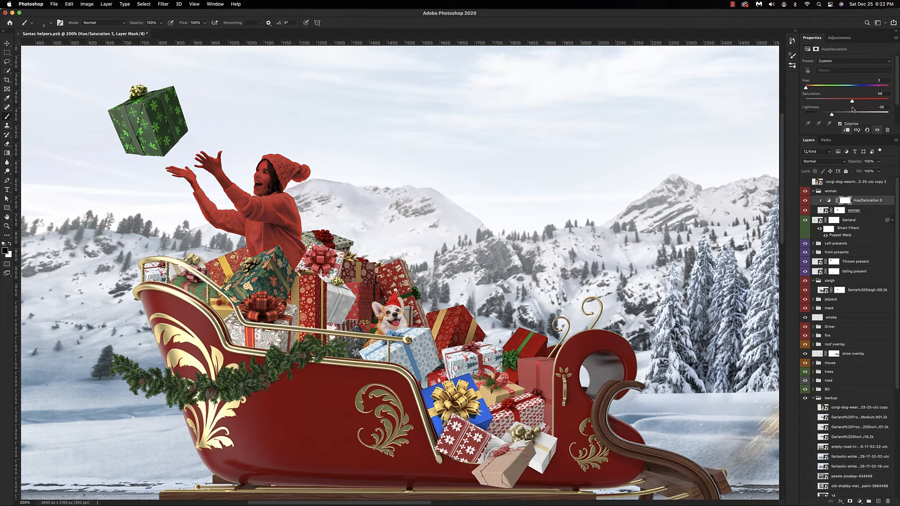
pyautogui.moveTo(831, 107); pyautogui.dragTo(824, 119)
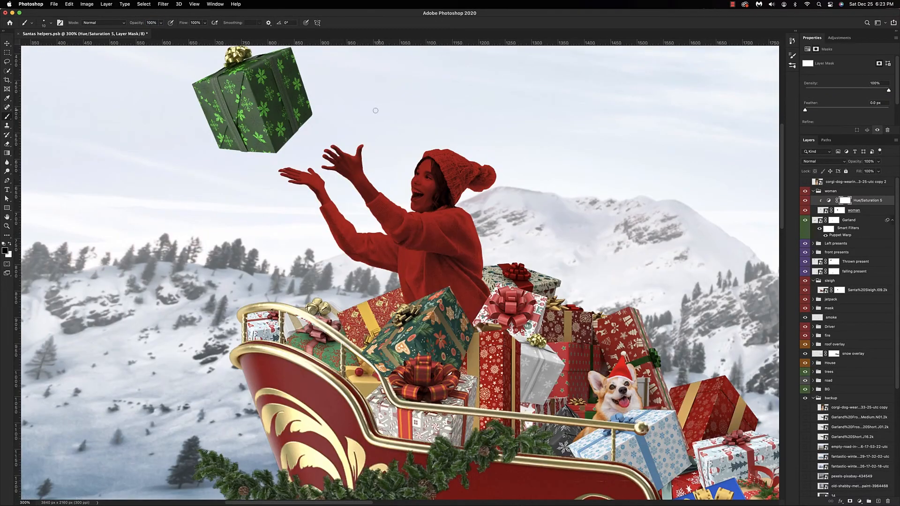
# Step: Mask the red colorizing off the woman's hands, arms, white cuffs and face
pyautogui.moveTo(282, 175)
pyautogui.mouseDown()
pyautogui.moveTo(337, 173)
pyautogui.moveTo(367, 187)
pyautogui.moveTo(365, 179)
pyautogui.moveTo(359, 195)
pyautogui.moveTo(368, 189)
pyautogui.moveTo(356, 195)
pyautogui.moveTo(376, 208)
pyautogui.mouseUp()
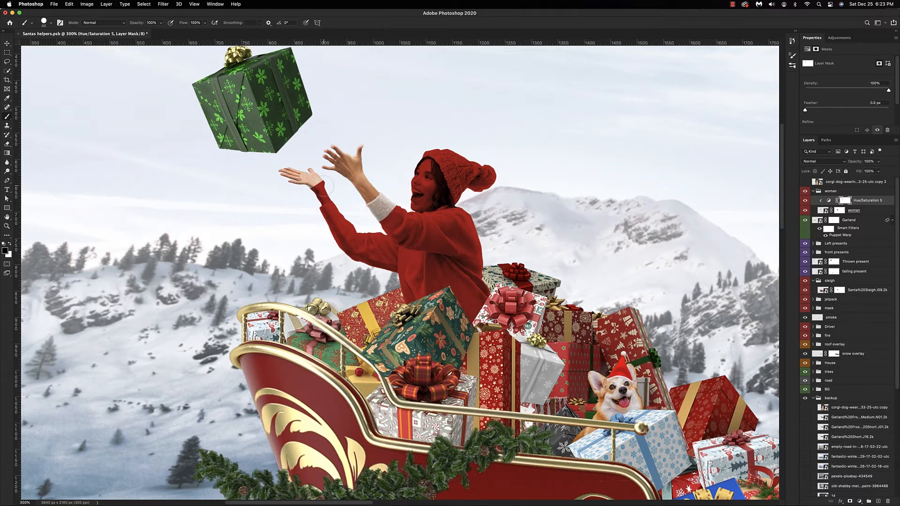
pyautogui.press('super+equal')
pyautogui.press('super+equal')
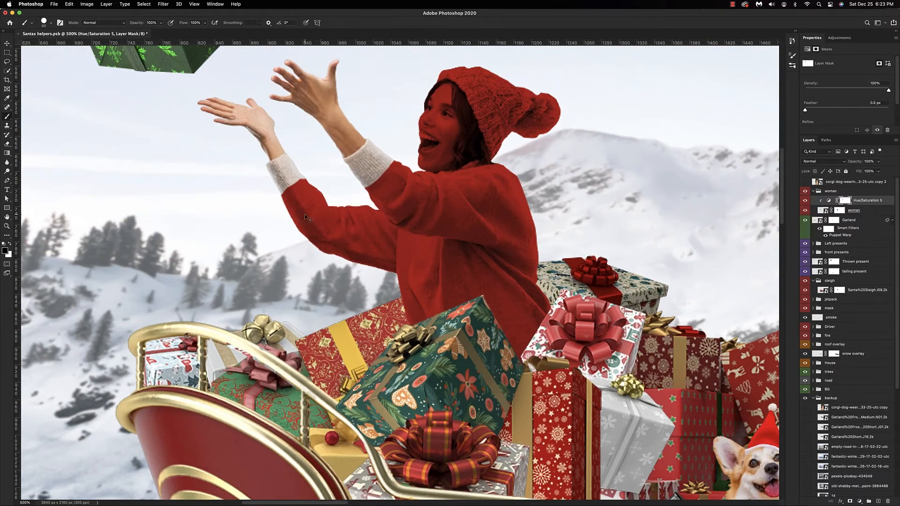
pyautogui.press('x')
pyautogui.press('super+minus')
pyautogui.press('super+minus')
pyautogui.press('super+minus')
pyautogui.press('super+minus')
pyautogui.press('super+equal')
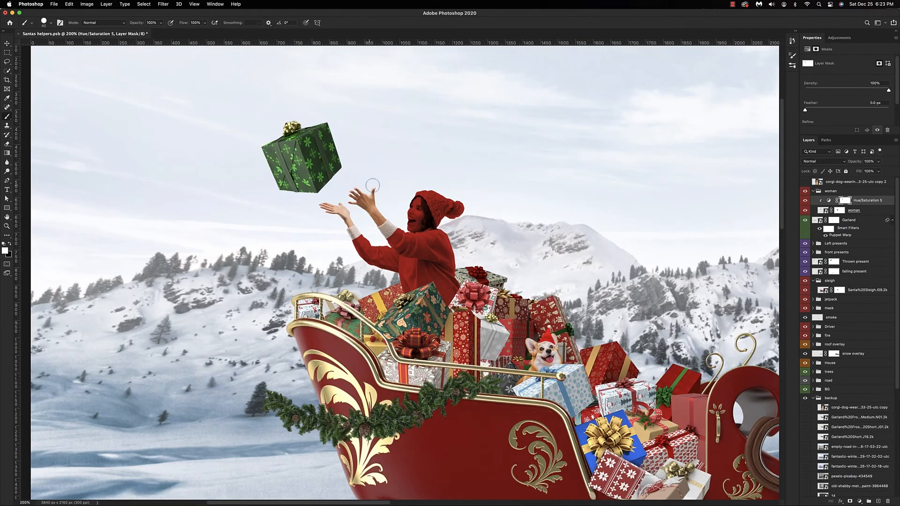
pyautogui.press('x')
pyautogui.moveTo(416, 205); pyautogui.dragTo(416, 225)
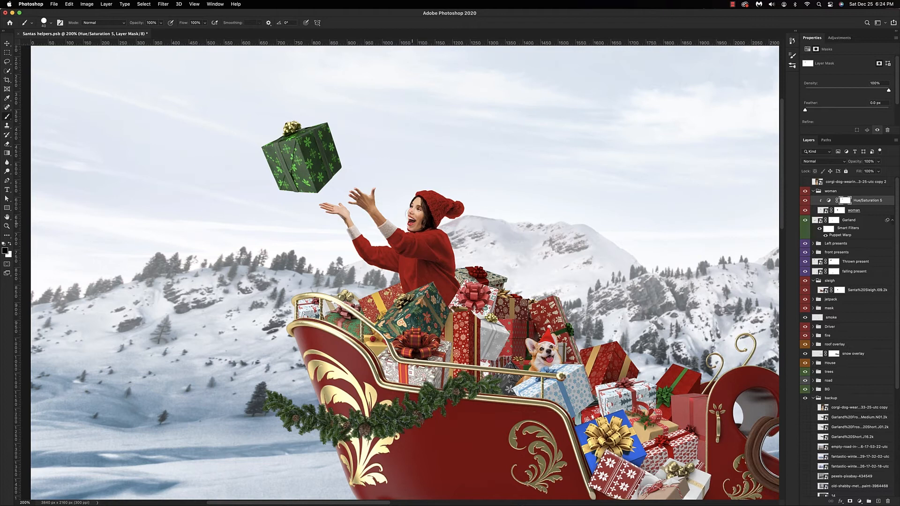
# Step: Mask the red colorizing off the hat's brim and pompom so both turn white
pyautogui.press('[')
pyautogui.press('[')
pyautogui.press('[')
pyautogui.press('[')
pyautogui.press('[')
pyautogui.press('super+equal')
pyautogui.press('super+equal')
pyautogui.press('super+equal')
pyautogui.press(']')
pyautogui.press(']')
pyautogui.press(']')
pyautogui.press(']')
pyautogui.press(']')
pyautogui.moveTo(490, 140)
pyautogui.mouseDown()
pyautogui.moveTo(452, 74)
pyautogui.moveTo(483, 101)
pyautogui.moveTo(503, 145)
pyautogui.mouseUp()
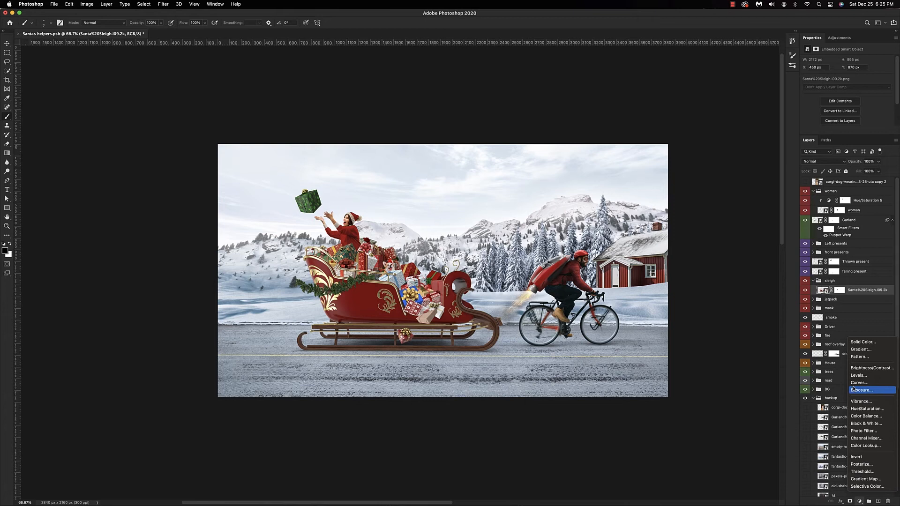
# Step: Clip an Exposure adjustment of +0.73 to the sleigh layer and invert its mask
pyautogui.click(861, 389)
pyautogui.keyDown('alt'); pyautogui.click(821, 293); pyautogui.keyUp('alt')
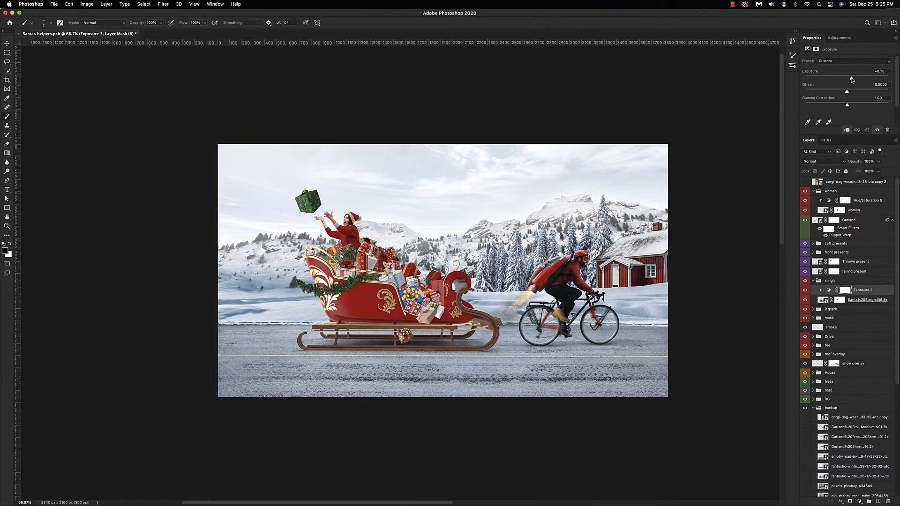
pyautogui.hotkey('ctrl', 'i')
# Step: Paint highlights on the rear of the sleigh through the Exposure mask with a white, reduced-opacity brush
pyautogui.scroll(2, 329, 281)
pyautogui.press('x')
pyautogui.press('4')
pyautogui.moveTo(256, 227)
pyautogui.mouseDown()
pyautogui.moveTo(267, 199)
pyautogui.moveTo(317, 197)
pyautogui.moveTo(323, 208)
pyautogui.moveTo(222, 161)
pyautogui.mouseUp()
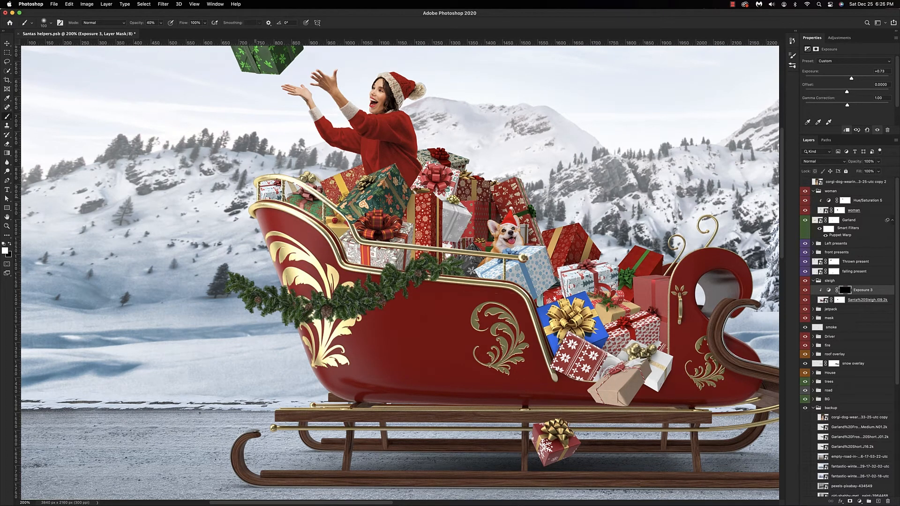
pyautogui.moveTo(328, 274); pyautogui.dragTo(313, 233)
pyautogui.moveTo(280, 349)
pyautogui.mouseDown()
pyautogui.moveTo(307, 356)
pyautogui.moveTo(331, 401)
pyautogui.moveTo(315, 368)
pyautogui.mouseUp()
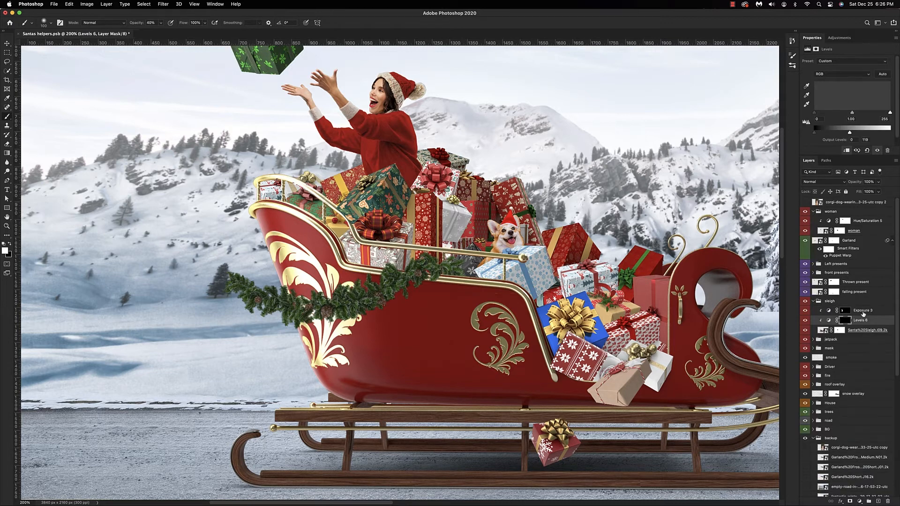
# Step: Rename the sleigh's Exposure layer H and its Levels layer S, and paint shadows over the lower body and runners at 22% brush opacity
pyautogui.click(859, 310)
pyautogui.click(861, 320)
pyautogui.moveTo(402, 393)
pyautogui.mouseDown()
pyautogui.moveTo(648, 429)
pyautogui.moveTo(528, 395)
pyautogui.moveTo(548, 382)
pyautogui.mouseUp()
pyautogui.press('2')
pyautogui.press('2')
pyautogui.press(']')
pyautogui.press(']')
pyautogui.press(']')
pyautogui.press(']')
pyautogui.press(']')
pyautogui.press(']')
pyautogui.moveTo(477, 378)
pyautogui.mouseDown()
pyautogui.moveTo(573, 394)
pyautogui.moveTo(418, 378)
pyautogui.moveTo(469, 359)
pyautogui.moveTo(572, 385)
pyautogui.moveTo(690, 334)
pyautogui.moveTo(620, 379)
pyautogui.moveTo(736, 311)
pyautogui.moveTo(635, 448)
pyautogui.moveTo(675, 442)
pyautogui.moveTo(513, 425)
pyautogui.moveTo(366, 429)
pyautogui.mouseUp()
pyautogui.moveTo(576, 403); pyautogui.dragTo(470, 326)
pyautogui.moveTo(667, 352)
pyautogui.mouseDown()
pyautogui.moveTo(679, 352)
pyautogui.moveTo(608, 414)
pyautogui.moveTo(422, 421)
pyautogui.mouseUp()
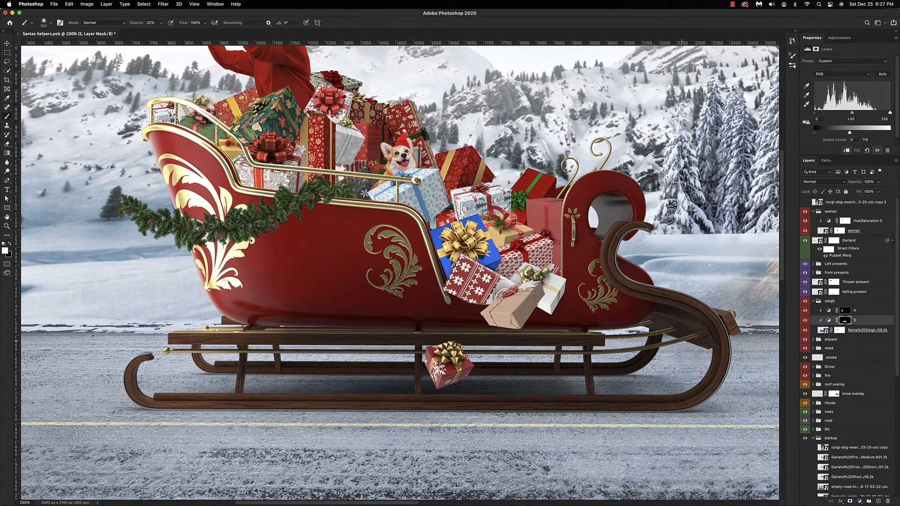
# Step: Add a faint shadow around the garland through the sleigh's S mask using a smaller, low-opacity brush
pyautogui.press('[')
pyautogui.press('[')
pyautogui.press('[')
pyautogui.press('[')
pyautogui.press('[')
pyautogui.press('[')
pyautogui.press('[')
pyautogui.press('[')
pyautogui.press('1')
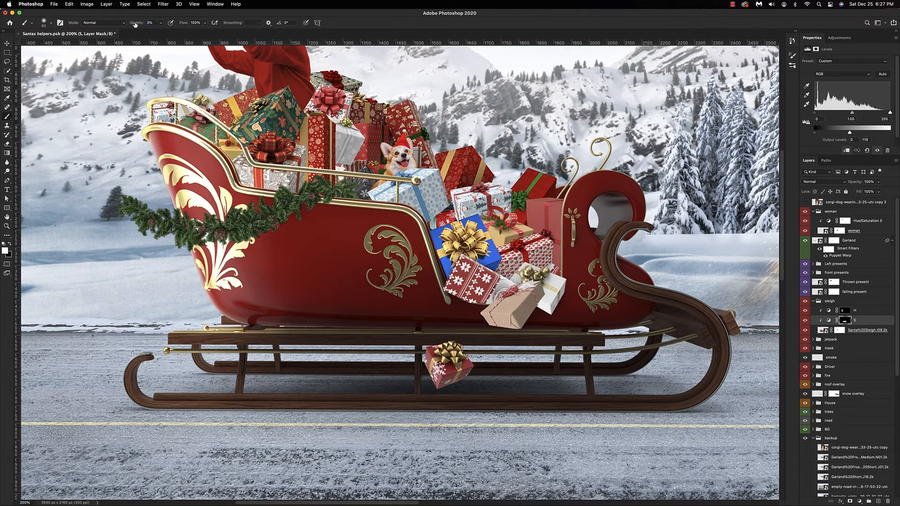
pyautogui.moveTo(313, 207)
pyautogui.mouseDown()
pyautogui.moveTo(291, 217)
pyautogui.moveTo(328, 190)
pyautogui.mouseUp()
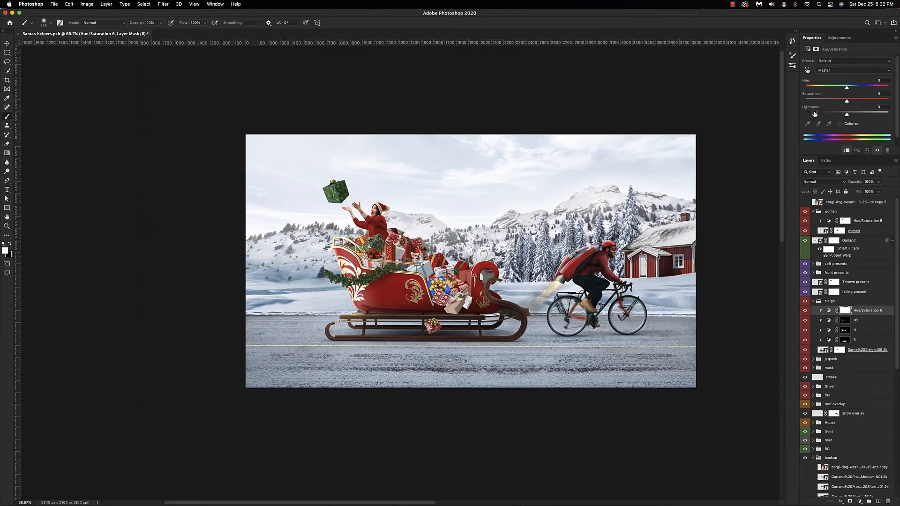
# Step: Lower the sleigh's Reds saturation to -38 and clip a Color Balance that shifts it toward cyan and blue
pyautogui.click(853, 70)
pyautogui.click(839, 78)
pyautogui.click(862, 501)
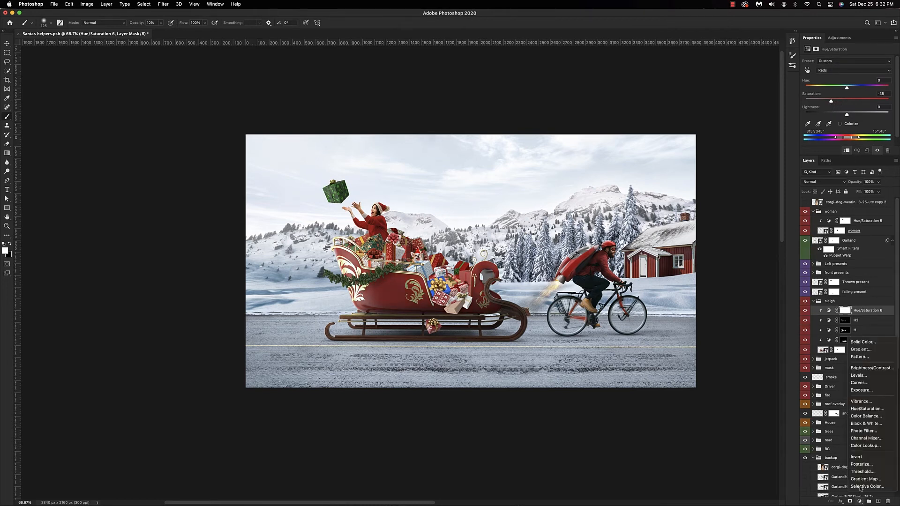
pyautogui.click(867, 416)
pyautogui.click(842, 101)
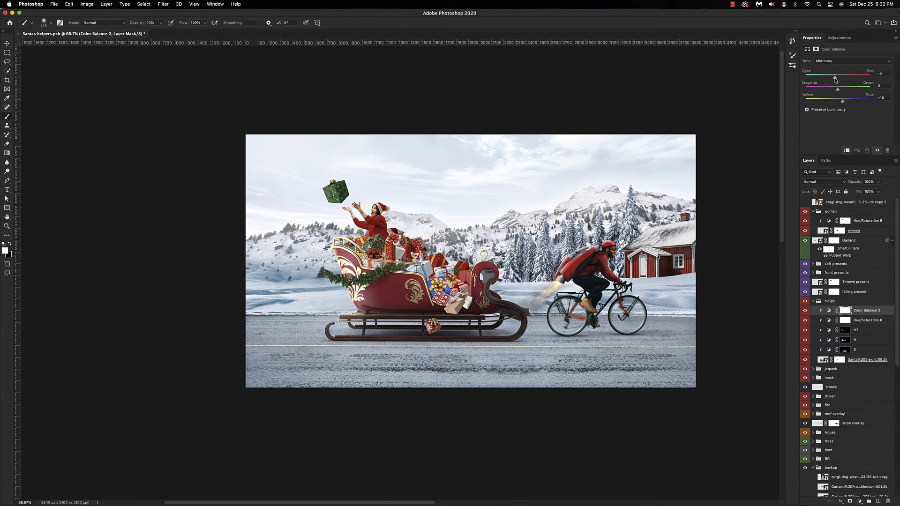
pyautogui.click(827, 62)
pyautogui.click(827, 55)
pyautogui.click(828, 62)
pyautogui.click(831, 78)
pyautogui.moveTo(854, 183); pyautogui.dragTo(843, 188)
pyautogui.press('x')
pyautogui.press('2')
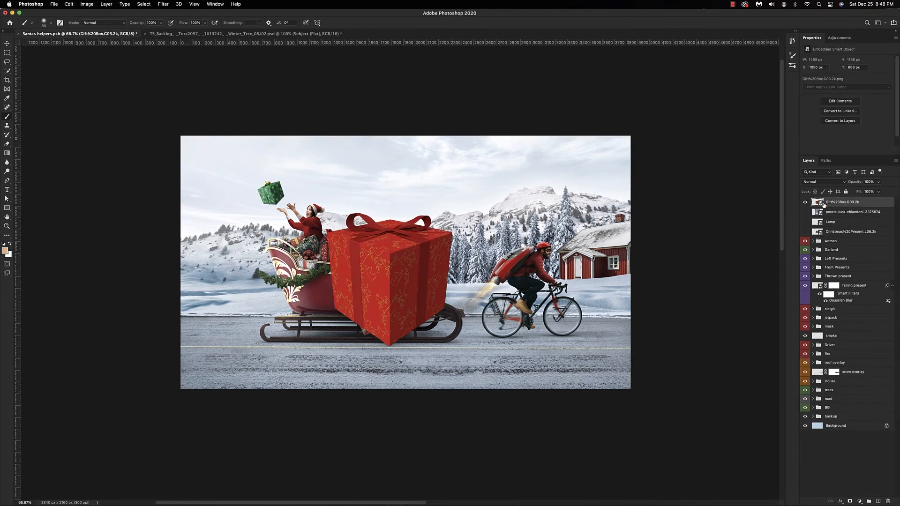
# Step: Scale down and rotate the large red gift box and place it partly off-canvas in the lower-left corner of the scene
pyautogui.hotkey('ctrl', 't')
pyautogui.moveTo(464, 178); pyautogui.dragTo(305, 339)
pyautogui.moveTo(415, 307); pyautogui.dragTo(423, 334)
pyautogui.moveTo(235, 446); pyautogui.dragTo(249, 430)
pyautogui.moveTo(252, 485); pyautogui.dragTo(237, 433)
pyautogui.moveTo(306, 371); pyautogui.dragTo(304, 378)
pyautogui.moveTo(246, 351); pyautogui.dragTo(218, 353)
pyautogui.press('Return')
# Step: Apply a Gaussian Blur to the red foreground gift box
pyautogui.click(163, 4)
pyautogui.moveTo(175, 85)
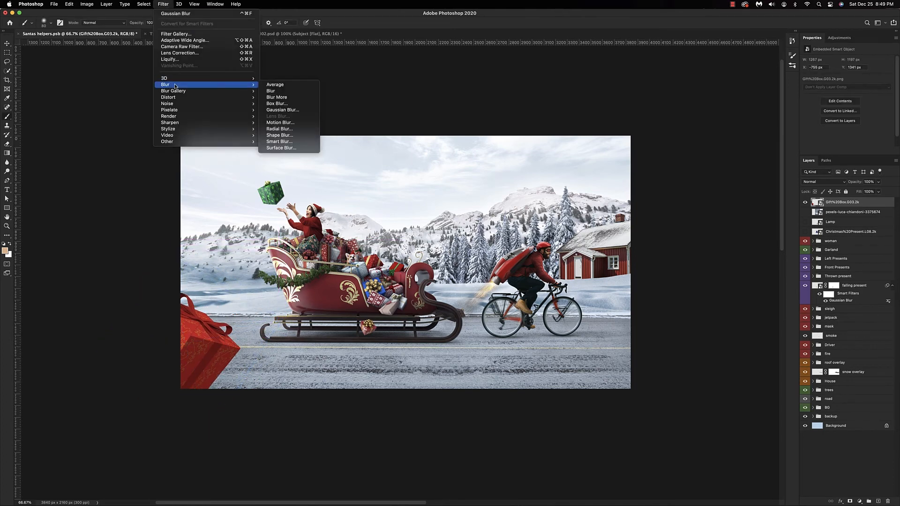
pyautogui.click(283, 110)
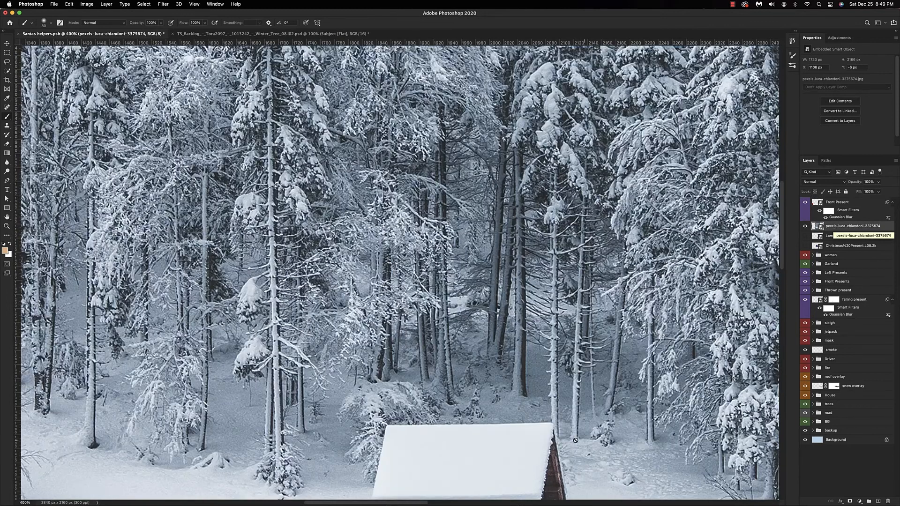
# Step: Trace the snow-roofed log cabin in the forest photo with a closed Pen path
pyautogui.scroll(-5, 575, 440)
pyautogui.press('p')
pyautogui.click(538, 329)
pyautogui.click(538, 288)
pyautogui.click(561, 288)
pyautogui.click(550, 211)
pyautogui.click(381, 211)
pyautogui.click(367, 287)
pyautogui.click(391, 288)
pyautogui.click(392, 331)
pyautogui.click(538, 330)
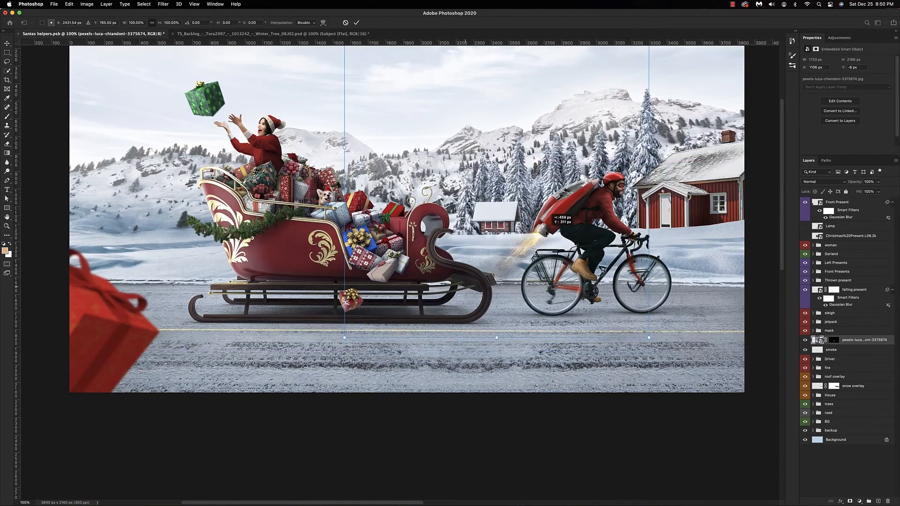
# Step: Enlarge the masked log cabin and position it in the background snow between the sleigh and the cyclist
pyautogui.moveTo(545, 230); pyautogui.dragTo(546, 234)
pyautogui.press('super+minus')
pyautogui.moveTo(525, 117); pyautogui.dragTo(562, 69)
pyautogui.moveTo(516, 137); pyautogui.dragTo(493, 151)
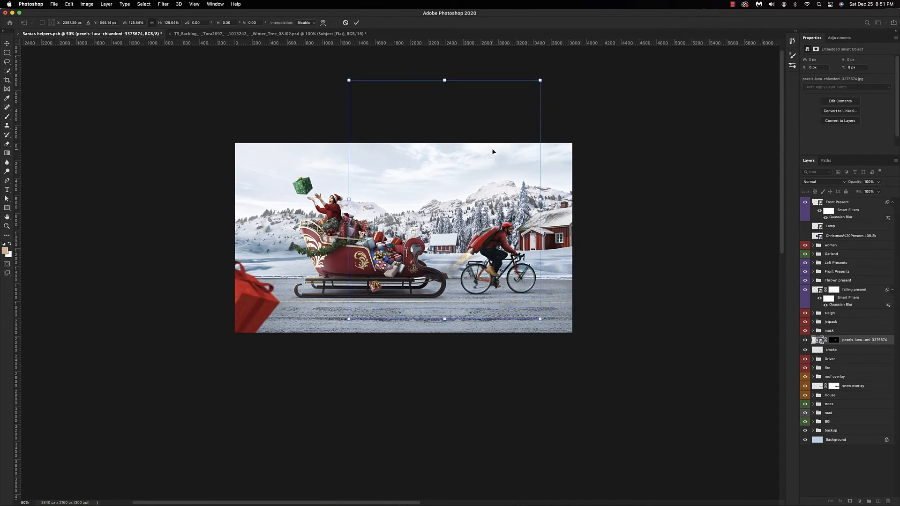
pyautogui.moveTo(539, 199); pyautogui.dragTo(549, 199)
pyautogui.moveTo(453, 254); pyautogui.dragTo(457, 248)
pyautogui.press('Return')
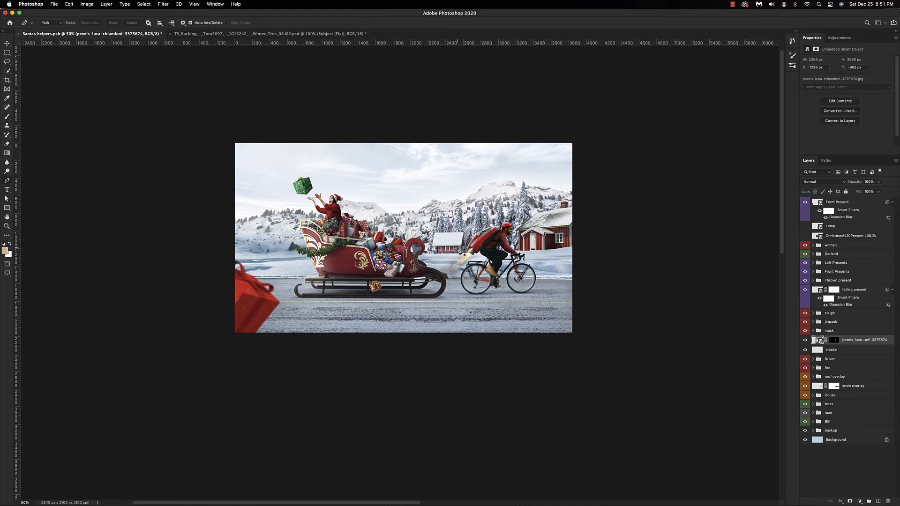
# Step: Shrink and rotate the blue gift box and place it in the air above the sleigh's presents
pyautogui.hscroll(-2, 554, 227)
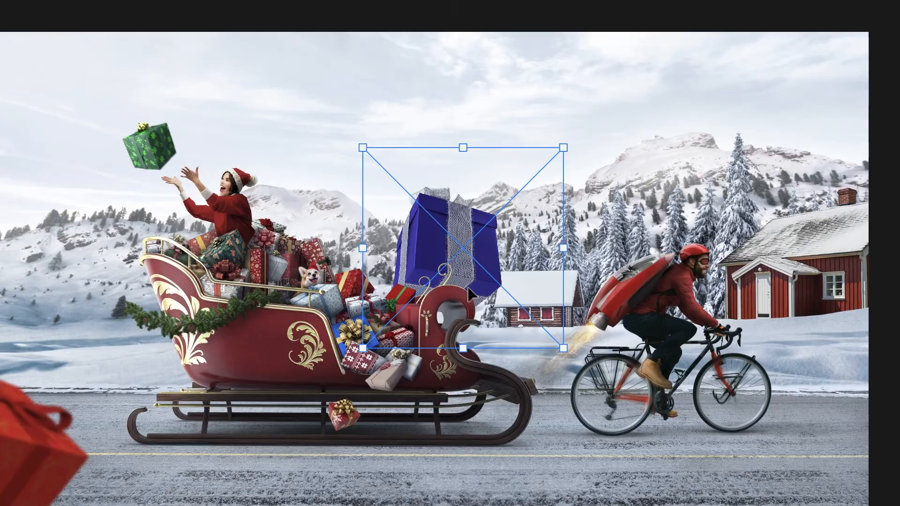
pyautogui.moveTo(469, 293); pyautogui.dragTo(428, 137)
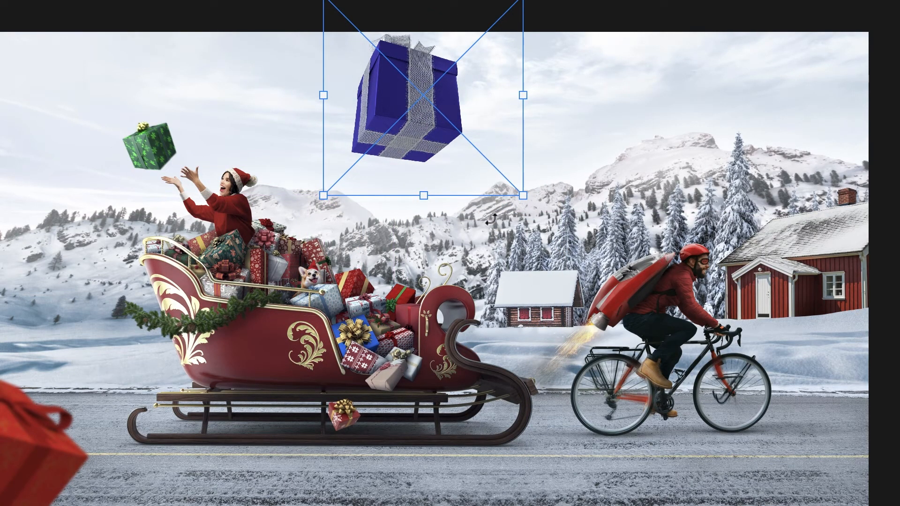
pyautogui.moveTo(523, 1); pyautogui.dragTo(395, 121)
pyautogui.moveTo(366, 173); pyautogui.dragTo(401, 227)
pyautogui.moveTo(492, 217); pyautogui.dragTo(490, 243)
pyautogui.press('Return')
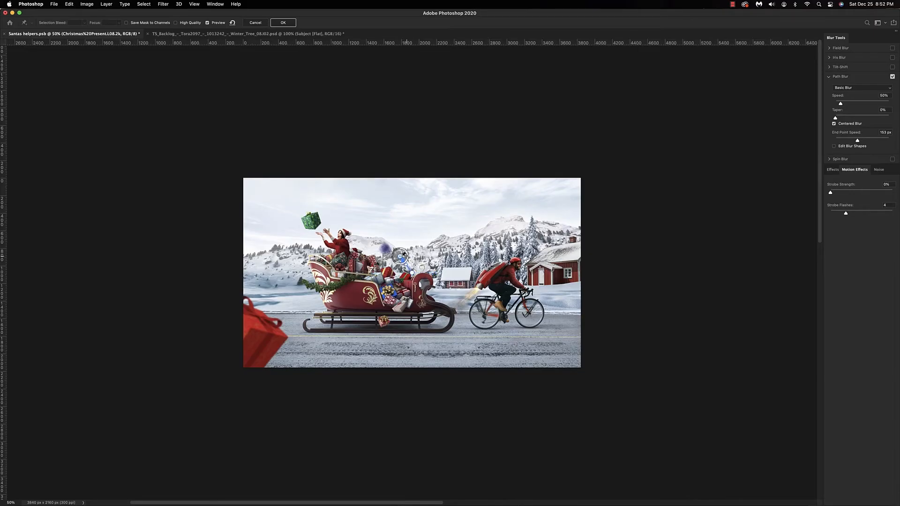
# Step: Apply a Path Blur with speed 5% to the blue flying present and move it slightly lower
pyautogui.doubleClick(883, 95)
pyautogui.write('5')
pyautogui.click(290, 23)
pyautogui.press('super+t')
pyautogui.moveTo(376, 250); pyautogui.dragTo(379, 259)
pyautogui.press('Return')
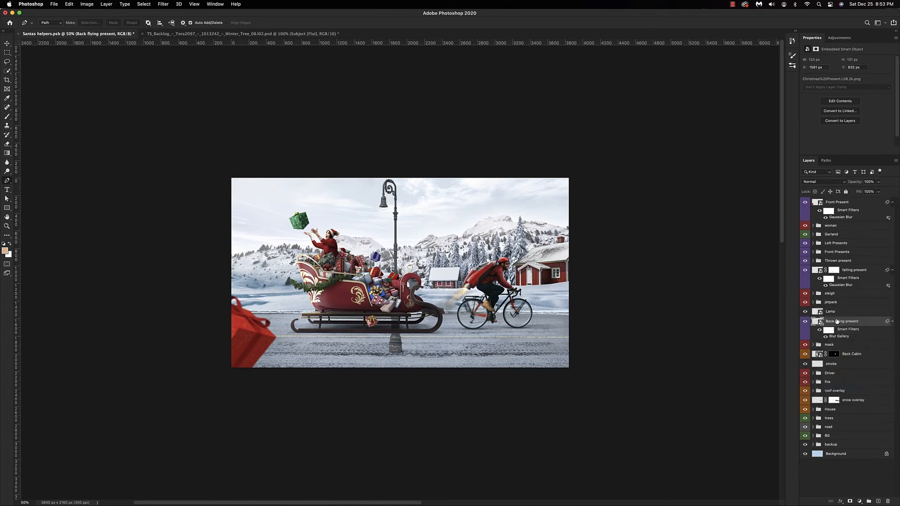
# Step: Enlarge the lamp post, stand it in front of the red house, and mask its base into the snow
pyautogui.click(841, 312)
pyautogui.hotkey('ctrl', 't')
pyautogui.moveTo(473, 298); pyautogui.dragTo(621, 253)
pyautogui.moveTo(634, 132); pyautogui.dragTo(596, 161)
pyautogui.moveTo(569, 244); pyautogui.dragTo(594, 245)
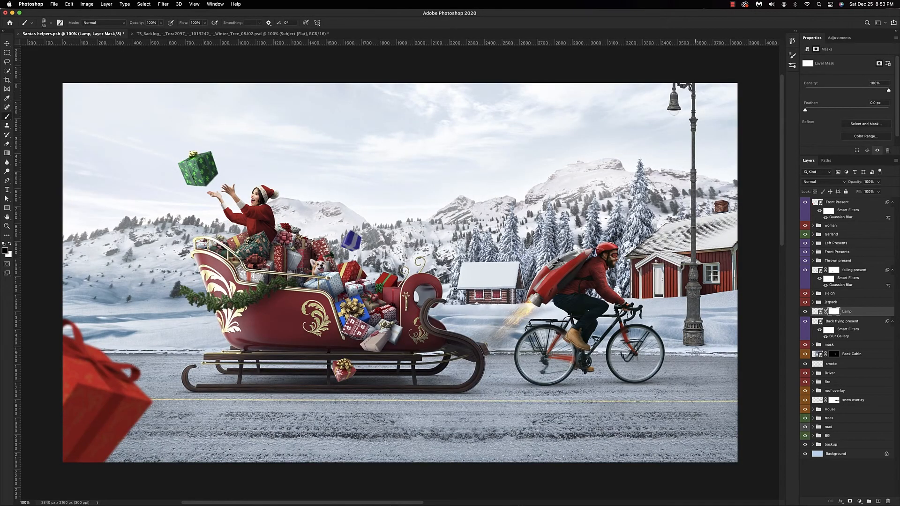
pyautogui.moveTo(686, 349)
pyautogui.mouseDown()
pyautogui.moveTo(680, 339)
pyautogui.moveTo(695, 348)
pyautogui.moveTo(674, 335)
pyautogui.moveTo(697, 352)
pyautogui.mouseUp()
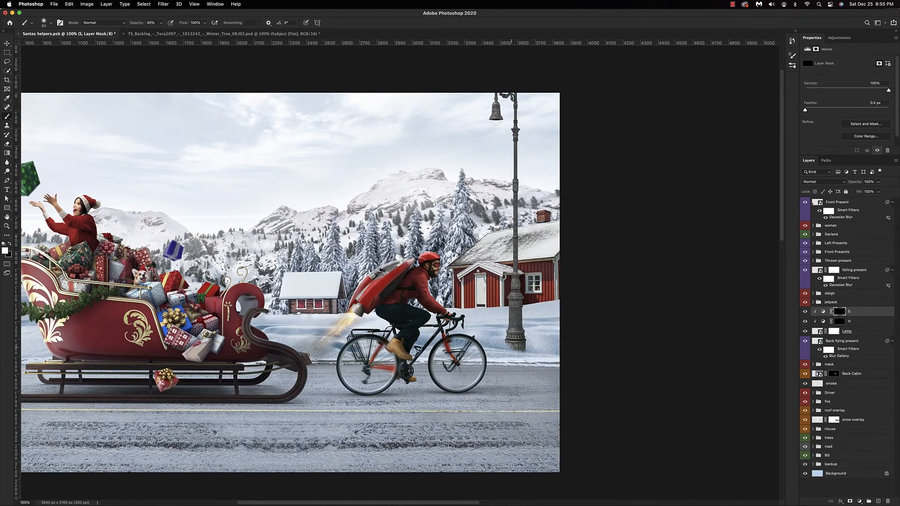
# Step: Paint shading and highlights on the lamp post through its S and H masks at 70% brush opacity
pyautogui.press('7')
pyautogui.moveTo(519, 194); pyautogui.dragTo(520, 156)
pyautogui.click(838, 321)
pyautogui.moveTo(510, 279); pyautogui.dragTo(507, 333)
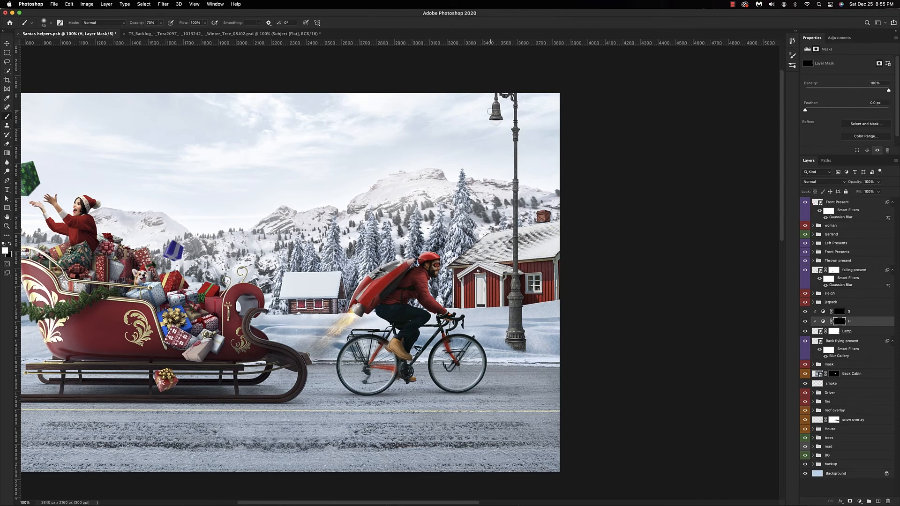
pyautogui.click(839, 312)
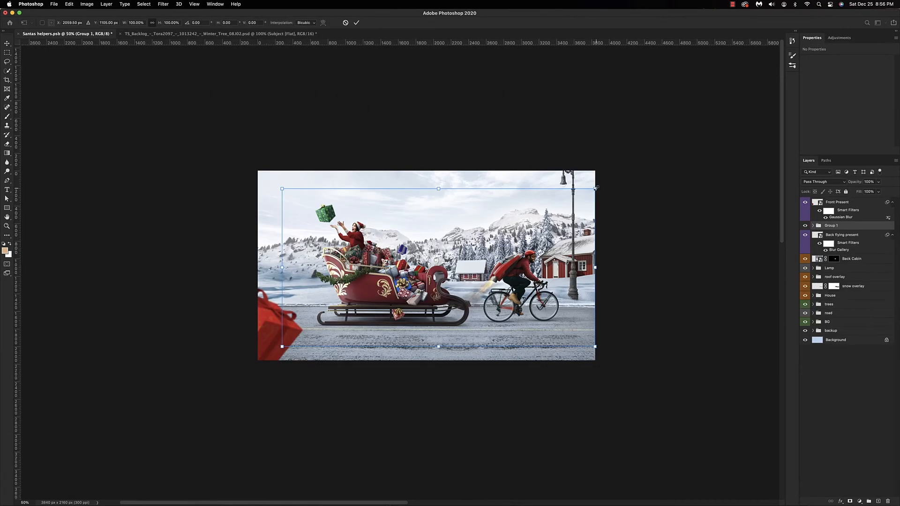
# Step: Enlarge the sleigh-and-cyclist group and shift it down, and scale the falling present to about 159%
pyautogui.moveTo(596, 188); pyautogui.dragTo(610, 185)
pyautogui.moveTo(430, 256); pyautogui.dragTo(431, 263)
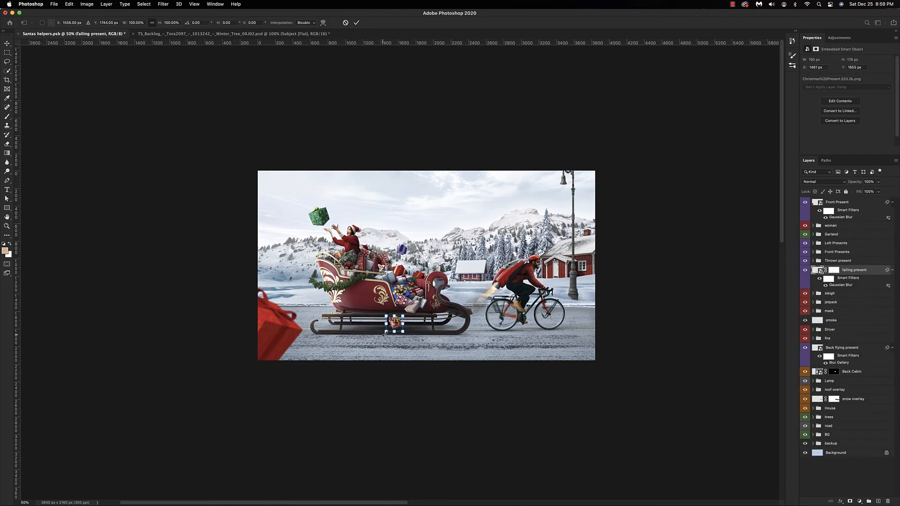
pyautogui.moveTo(384, 334); pyautogui.dragTo(375, 342)
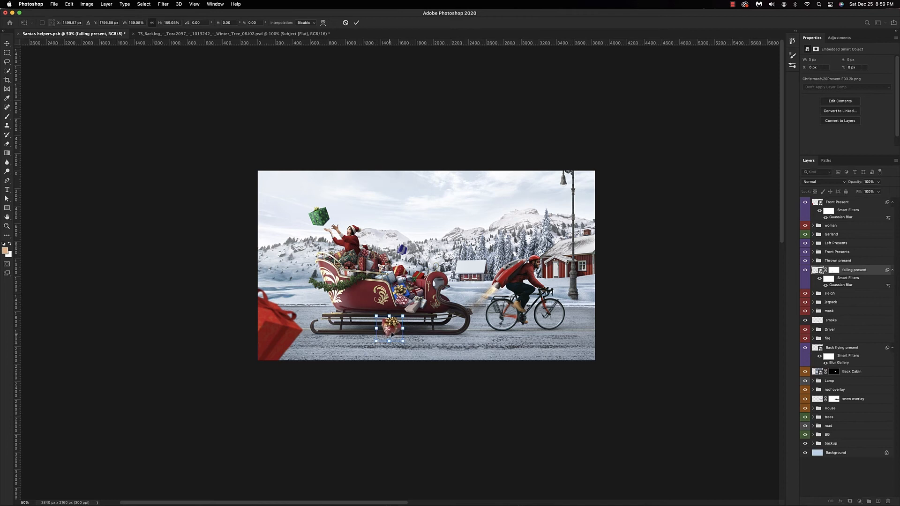
pyautogui.press('Return')
# Step: Paint soft black shadows on Layer 4 over the road beneath the sleigh runners and bicycle at 10% brush opacity
pyautogui.press('b')
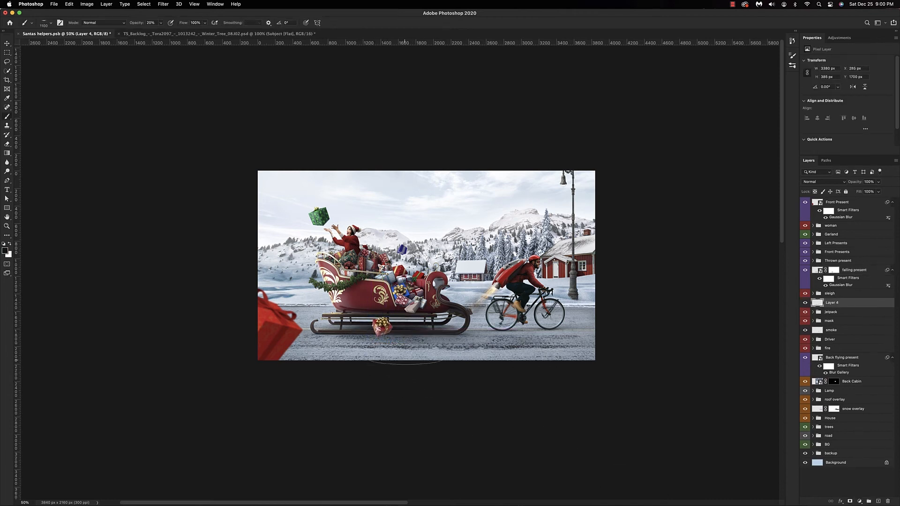
pyautogui.press('1')
pyautogui.press('[')
pyautogui.press('[')
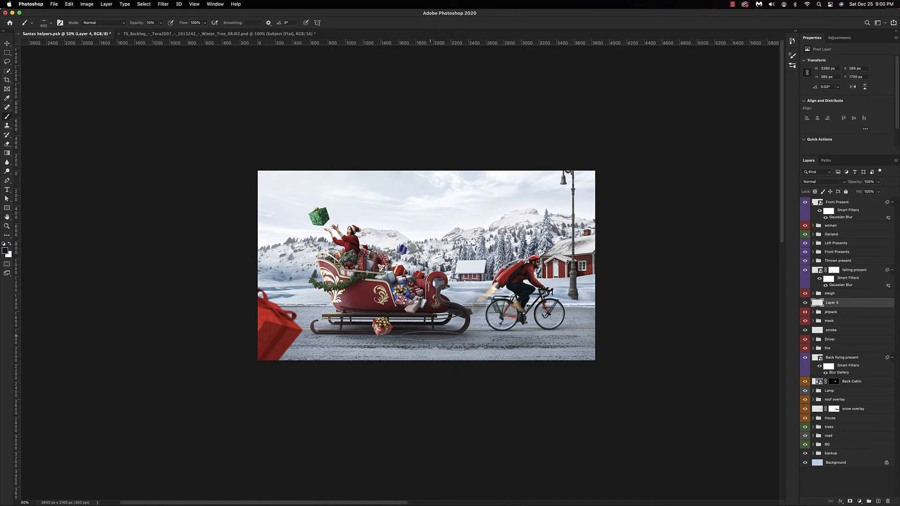
pyautogui.press('[')
pyautogui.press('[')
pyautogui.press('[')
pyautogui.press('super+z')
pyautogui.click(460, 326)
pyautogui.moveTo(468, 332); pyautogui.dragTo(448, 333)
pyautogui.press(']')
pyautogui.press(']')
pyautogui.press(']')
pyautogui.press(']')
pyautogui.click(549, 331)
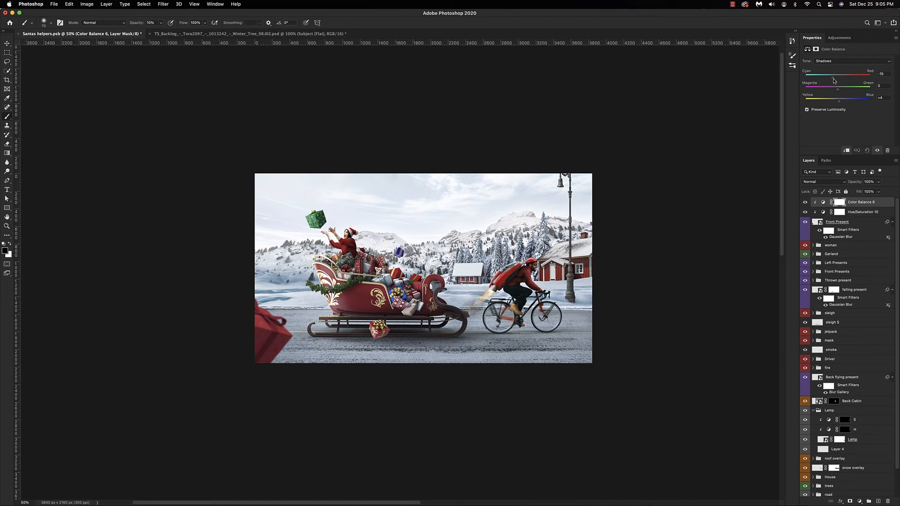
# Step: Toggle the Color Balance on the red foreground present to compare its effect
pyautogui.click(805, 203)
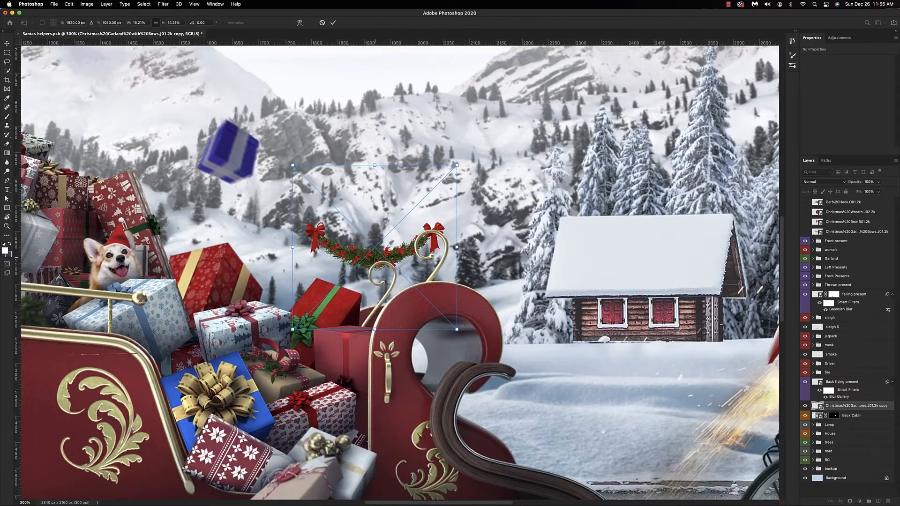
# Step: Shrink the bow garland to fit under the back cabin's left window and place a copy under the right window
pyautogui.moveTo(371, 243); pyautogui.dragTo(646, 337)
pyautogui.moveTo(727, 408); pyautogui.dragTo(580, 325)
pyautogui.moveTo(592, 272); pyautogui.dragTo(616, 328)
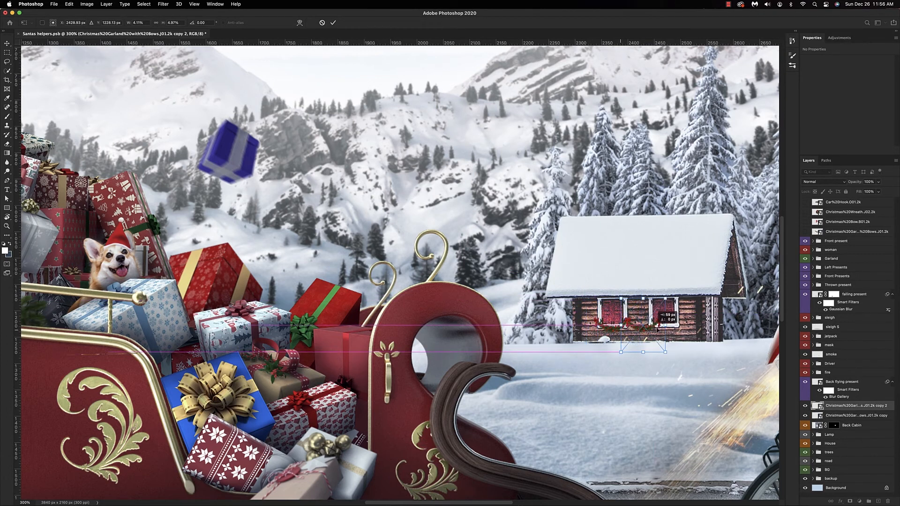
pyautogui.moveTo(657, 329); pyautogui.dragTo(673, 329)
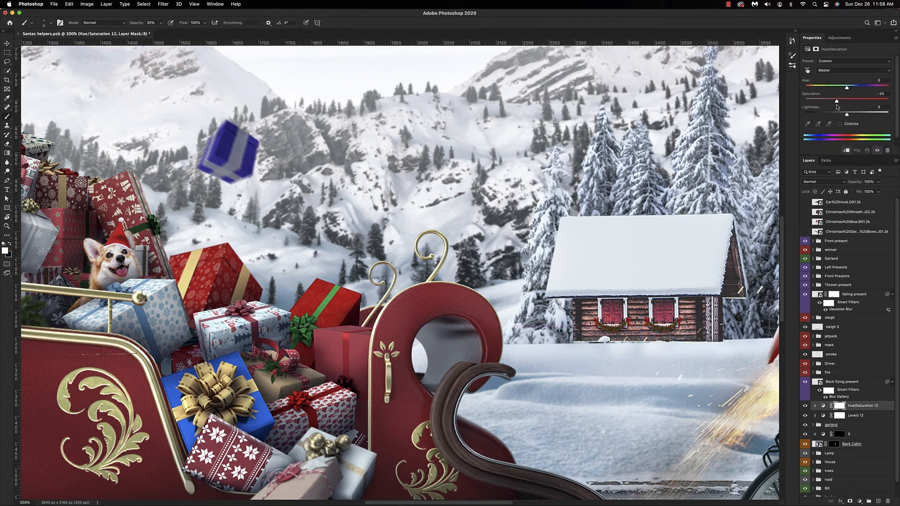
# Step: Reduce the back cabin garland's saturation further and clip a Color Balance adjustment above it, shifting the midtones slightly toward cyan
pyautogui.moveTo(839, 101); pyautogui.dragTo(828, 111)
pyautogui.click(859, 501)
pyautogui.click(862, 416)
pyautogui.keyDown('alt'); pyautogui.click(814, 411); pyautogui.keyUp('alt')
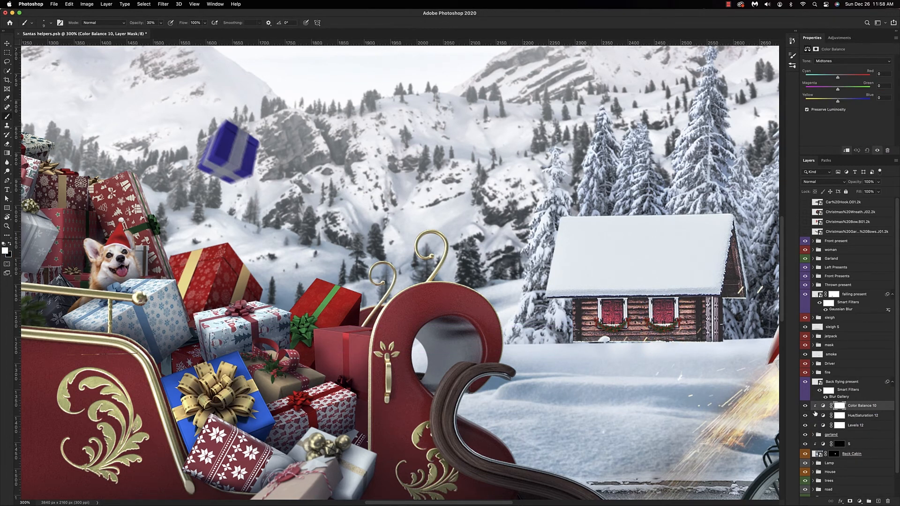
pyautogui.moveTo(838, 77); pyautogui.dragTo(835, 78)
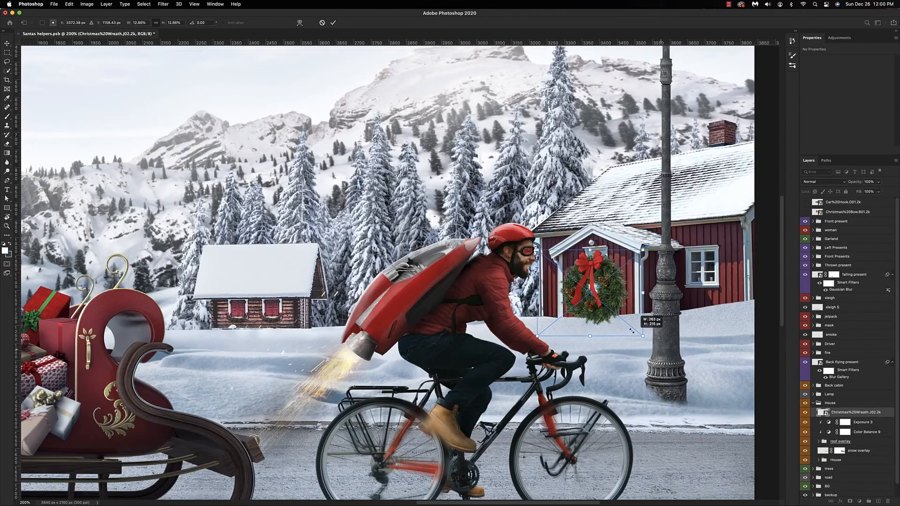
# Step: Place the Christmas wreath over the red house's front door and the shrunken red bow on the upper lamp post
pyautogui.moveTo(592, 284); pyautogui.dragTo(595, 266)
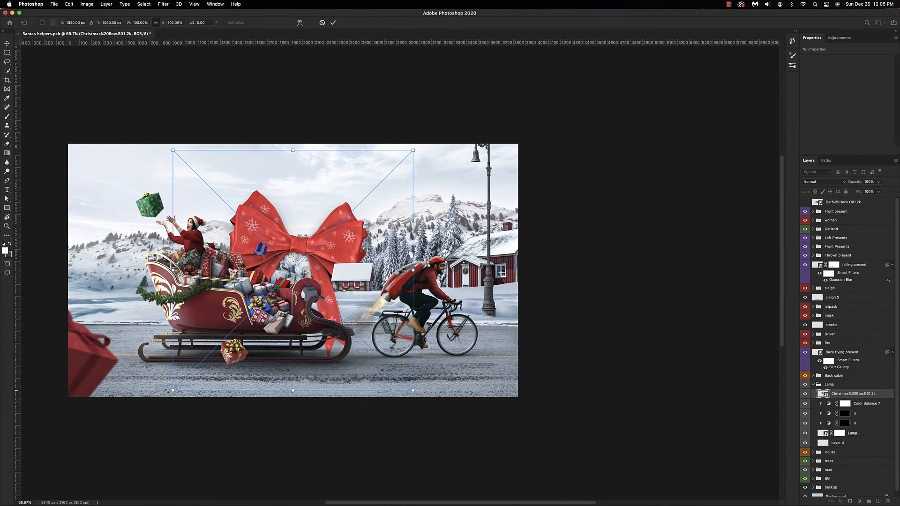
pyautogui.moveTo(295, 328); pyautogui.dragTo(436, 181)
pyautogui.moveTo(401, 165); pyautogui.dragTo(493, 179)
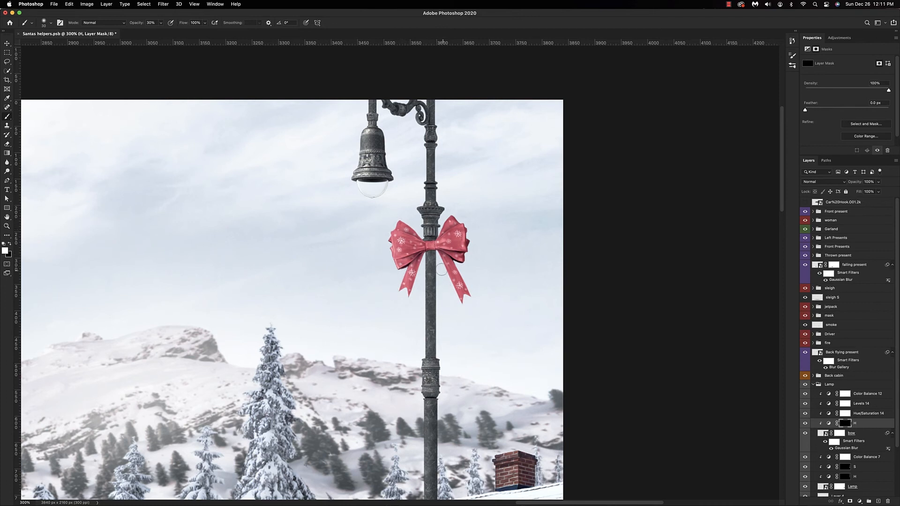
pyautogui.press('F3')
pyautogui.press('2')
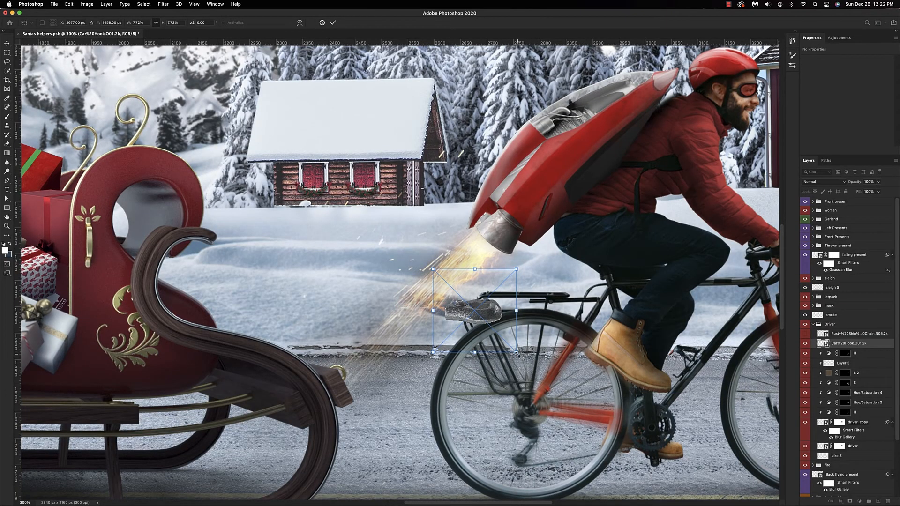
# Step: Shrink the car hook onto the bicycle's rear rack and ready a black Hard Round brush at 100% opacity for its mask
pyautogui.moveTo(516, 353); pyautogui.dragTo(512, 284)
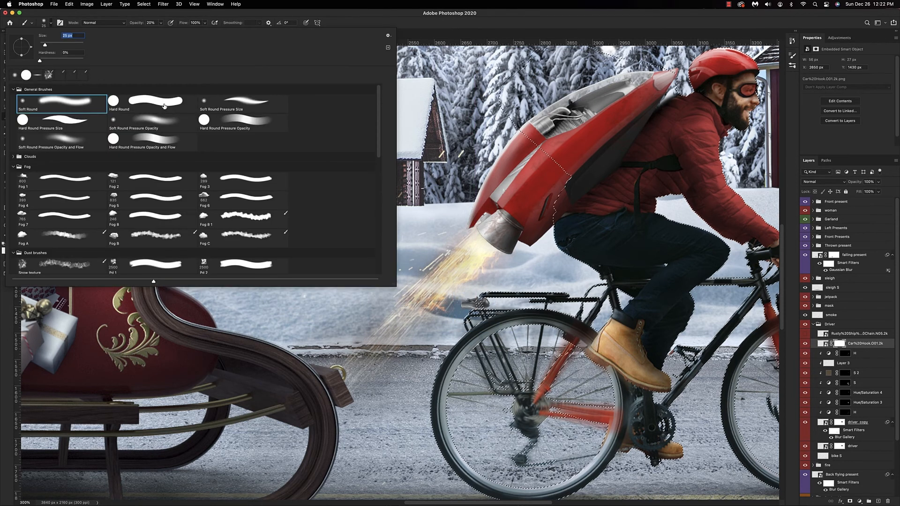
pyautogui.doubleClick(164, 101)
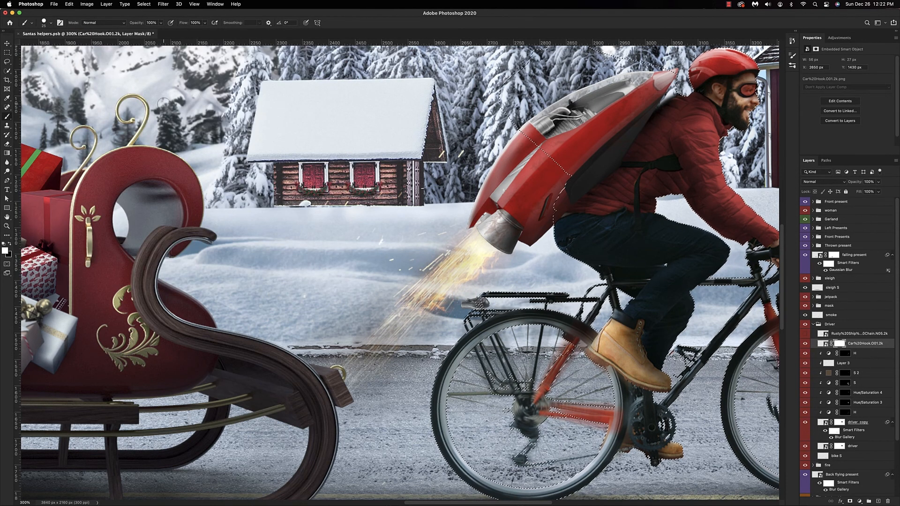
pyautogui.press('x')
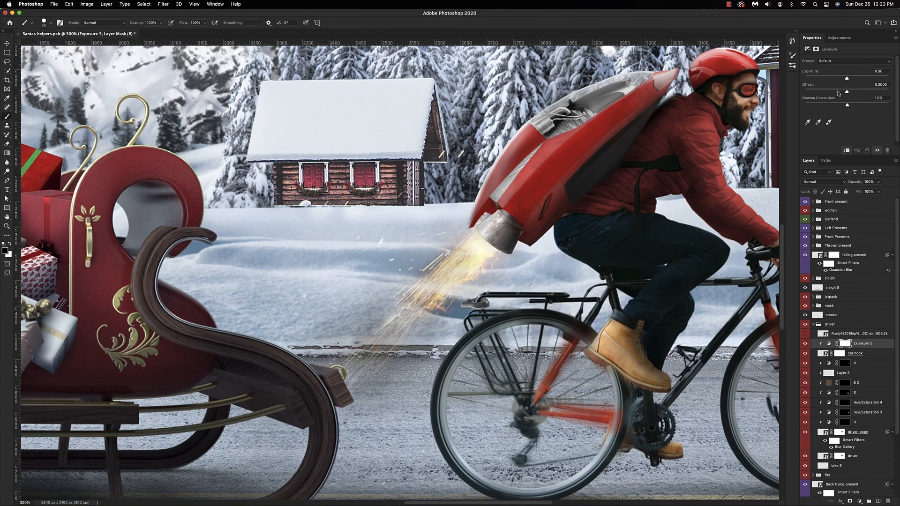
# Step: Darken the car hook with its Exposure adjustment and switch to a smaller Soft Round brush at 20% opacity
pyautogui.moveTo(846, 78); pyautogui.dragTo(831, 85)
pyautogui.click(47, 22)
pyautogui.doubleClick(74, 101)
pyautogui.press('2')
pyautogui.press('[')
pyautogui.press('[')
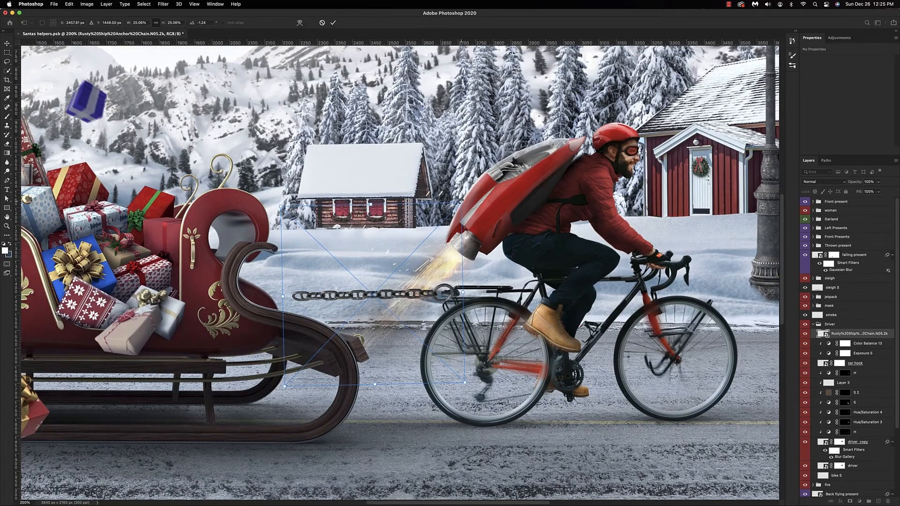
# Step: Scale the anchor chain to about 18.5%, attach it to the bike hook, and align a copy to extend it toward the sleigh
pyautogui.moveTo(462, 201); pyautogui.dragTo(437, 225)
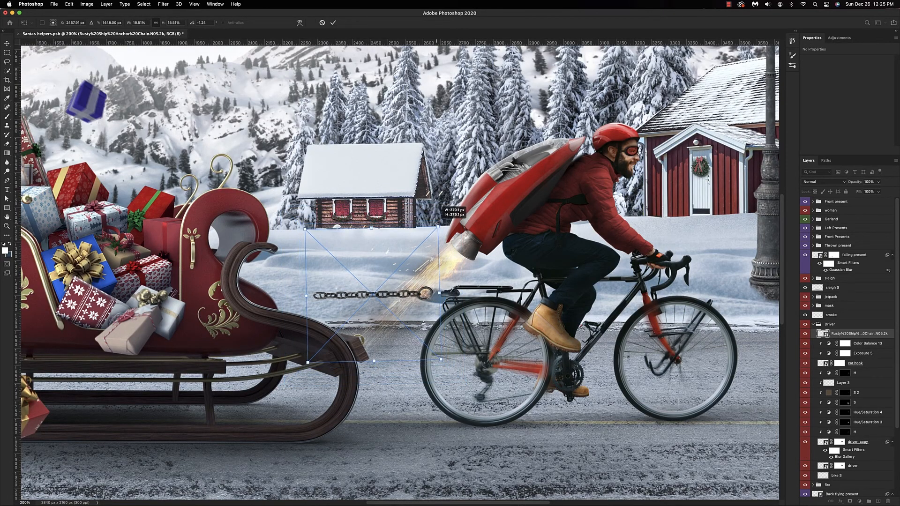
pyautogui.moveTo(387, 295); pyautogui.dragTo(409, 296)
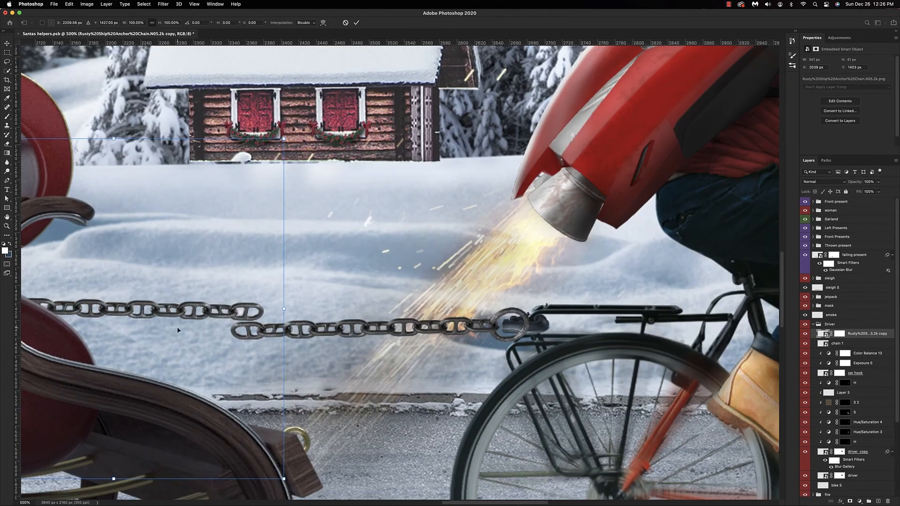
pyautogui.moveTo(177, 330); pyautogui.dragTo(171, 342)
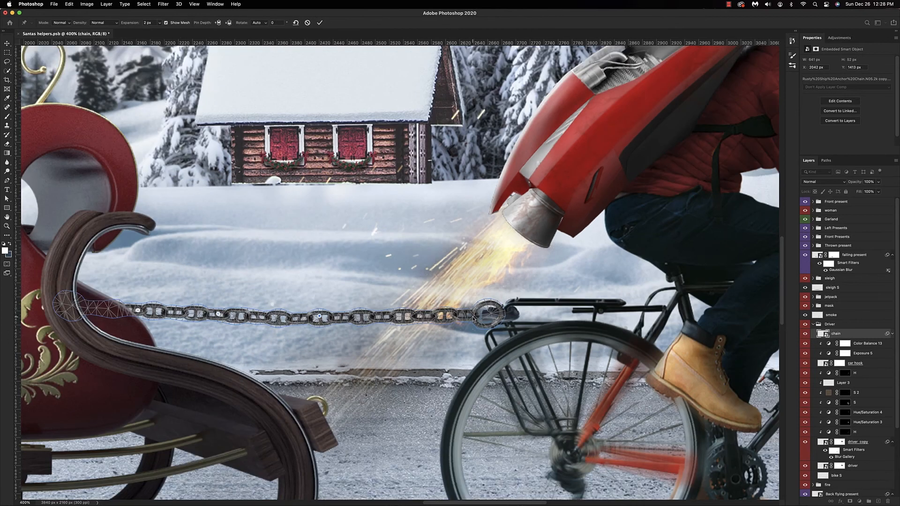
# Step: Puppet-warp the chain with pins so it sags gently between the sleigh and the bike hook
pyautogui.moveTo(319, 316); pyautogui.dragTo(318, 319)
pyautogui.moveTo(218, 314); pyautogui.dragTo(219, 310)
pyautogui.click(71, 312)
pyautogui.moveTo(70, 312); pyautogui.dragTo(70, 313)
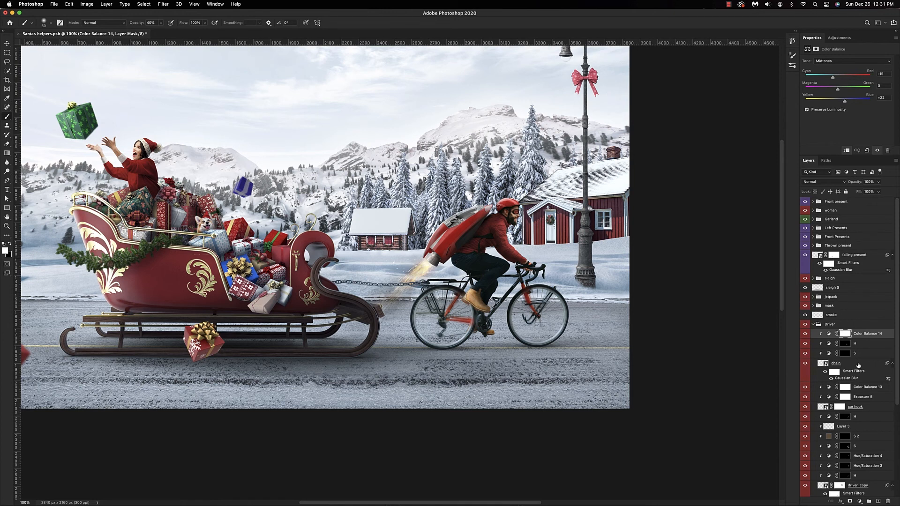
# Step: Flip the sparks image horizontally, then move, scale and rotate it to trail from the jetpack nozzle toward the sleigh
pyautogui.rightClick(433, 229)
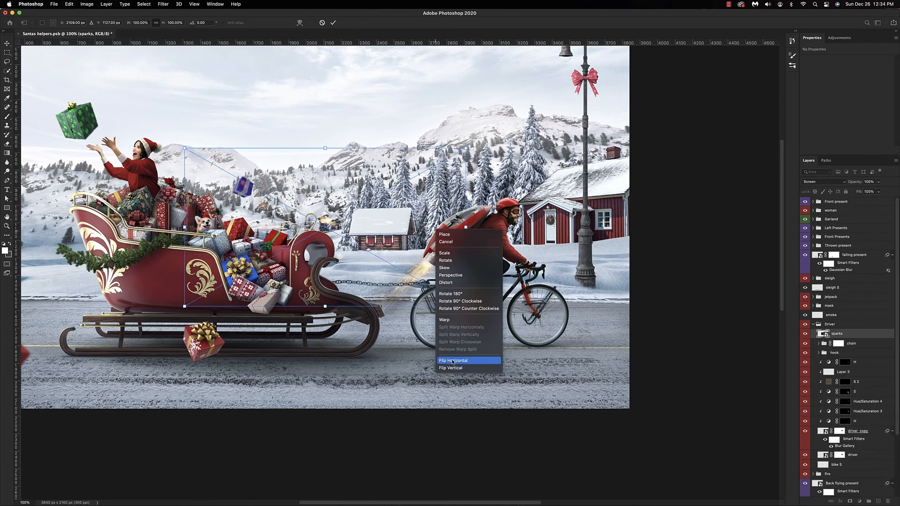
pyautogui.click(461, 361)
pyautogui.moveTo(304, 222); pyautogui.dragTo(377, 256)
pyautogui.moveTo(475, 264); pyautogui.dragTo(451, 236)
pyautogui.moveTo(439, 277)
pyautogui.mouseDown()
pyautogui.moveTo(417, 287)
pyautogui.moveTo(453, 267)
pyautogui.mouseUp()
pyautogui.moveTo(400, 293); pyautogui.dragTo(396, 295)
pyautogui.press('Return')
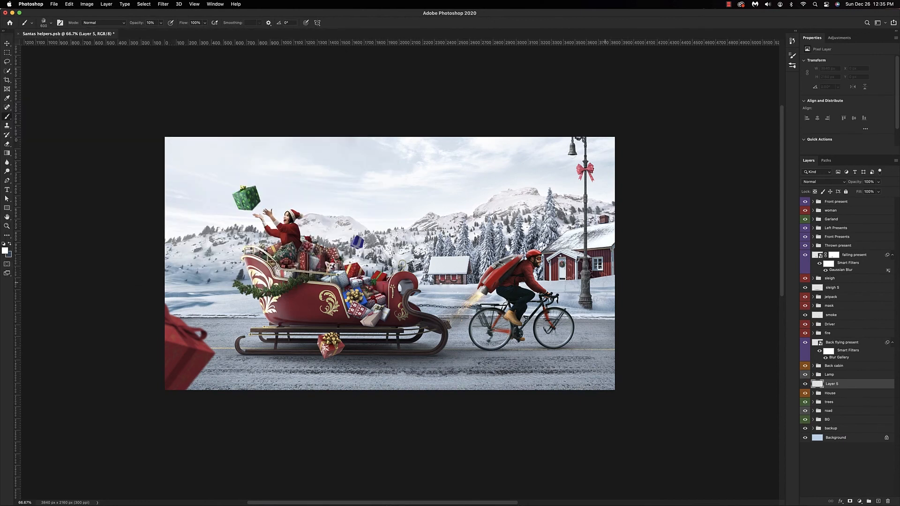
# Step: Paint pale fog over the background snow on Layer 5 at 100% brush opacity, using a color sampled from the snow
pyautogui.moveTo(457, 363); pyautogui.dragTo(509, 363)
pyautogui.press('super+z')
pyautogui.click(4, 251)
pyautogui.click(442, 296)
pyautogui.click(723, 155)
pyautogui.press('0')
pyautogui.moveTo(213, 297)
pyautogui.mouseDown()
pyautogui.moveTo(206, 289)
pyautogui.moveTo(317, 417)
pyautogui.moveTo(660, 203)
pyautogui.mouseUp()
pyautogui.press('super+z')
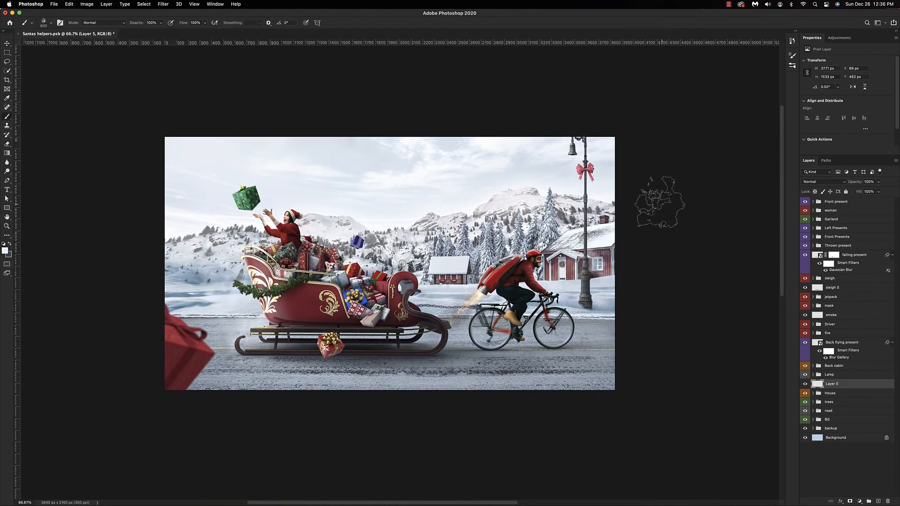
# Step: Try a different fog brush at 60% opacity over the mountains behind the sleigh
pyautogui.click(47, 22)
pyautogui.click(13, 153)
pyautogui.doubleClick(64, 212)
pyautogui.press('x')
pyautogui.press('6')
pyautogui.click(417, 253)
pyautogui.press('super+z')
# Step: Try fog strokes over the distant mountains and the snowfield behind the sleigh in a color sampled from the background
pyautogui.click(5, 250)
pyautogui.click(576, 211)
pyautogui.click(723, 154)
pyautogui.click(5, 251)
pyautogui.click(723, 154)
pyautogui.moveTo(443, 239); pyautogui.dragTo(500, 234)
pyautogui.press('super+z')
pyautogui.click(4, 251)
pyautogui.click(723, 154)
pyautogui.click(211, 276)
pyautogui.press('super+z')
# Step: Try smaller dabs of snow spray around the sleigh's rear runner at 100% brush opacity on Layer 5
pyautogui.press('0')
pyautogui.press('[')
pyautogui.press('[')
pyautogui.press('[')
pyautogui.press('[')
pyautogui.click(253, 331)
pyautogui.click(252, 354)
pyautogui.press('super+z')
# Step: Create a new layer above the sleigh group and dab snow spray at the rear runner with another brush at 50% opacity
pyautogui.click(830, 278)
pyautogui.click(878, 501)
pyautogui.click(50, 23)
pyautogui.doubleClick(241, 209)
pyautogui.press('5')
pyautogui.click(245, 339)
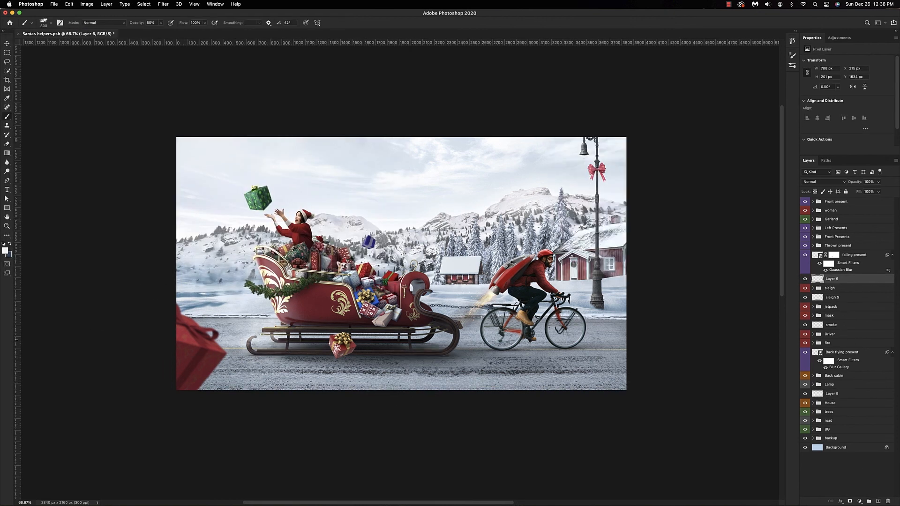
# Step: Choose another spray brush, try a stroke beneath the rear runner at 40% opacity, and reduce the brush size
pyautogui.click(51, 23)
pyautogui.doubleClick(75, 220)
pyautogui.press('4')
pyautogui.moveTo(249, 354); pyautogui.dragTo(292, 355)
pyautogui.press('[')
pyautogui.press('[')
pyautogui.press('[')
pyautogui.press('[')
pyautogui.press('[')
pyautogui.press('[')
pyautogui.press('super+z')
# Step: Paint snow spray along the sleigh's runners at 20% brush opacity and soften it around the front runner with the Eraser
pyautogui.press('2')
pyautogui.moveTo(407, 357)
pyautogui.mouseDown()
pyautogui.moveTo(296, 356)
pyautogui.moveTo(441, 356)
pyautogui.mouseUp()
pyautogui.moveTo(276, 356)
pyautogui.mouseDown()
pyautogui.moveTo(393, 356)
pyautogui.moveTo(287, 356)
pyautogui.mouseUp()
pyautogui.press('e')
pyautogui.moveTo(453, 331); pyautogui.dragTo(375, 356)
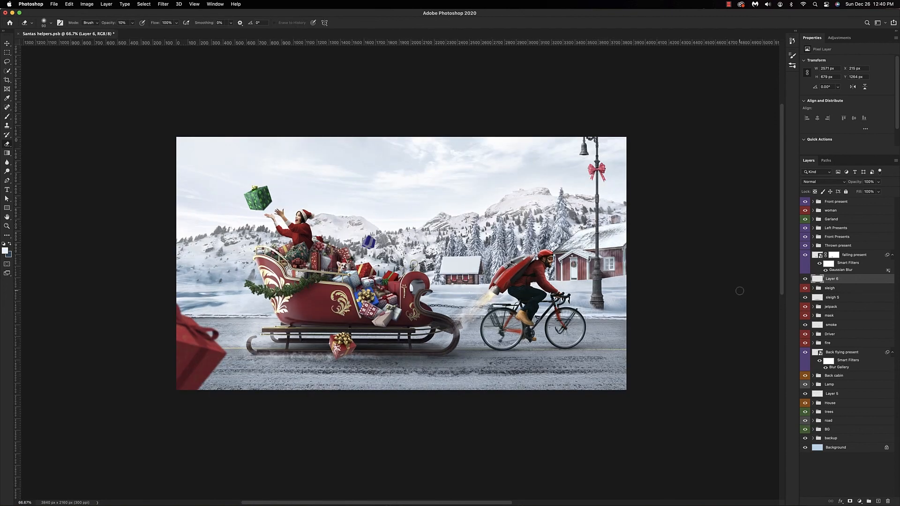
# Step: Create a new layer at the top of the stack and stamp the visible composite onto it
pyautogui.click(862, 202)
pyautogui.click(878, 501)
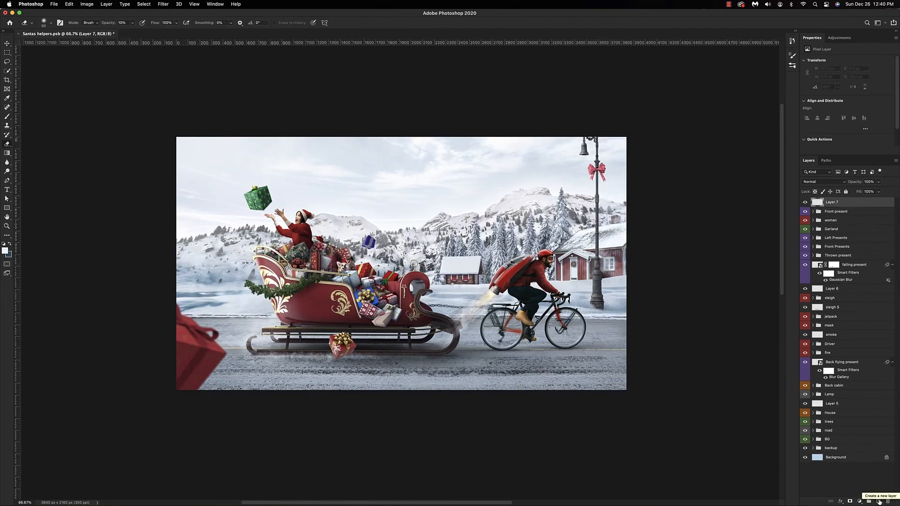
pyautogui.press('super+alt+shift+e')
# Step: Hide the stamped Layer 7 and select the sleigh artwork inside the sleigh group
pyautogui.click(804, 202)
pyautogui.click(812, 298)
pyautogui.click(819, 356)
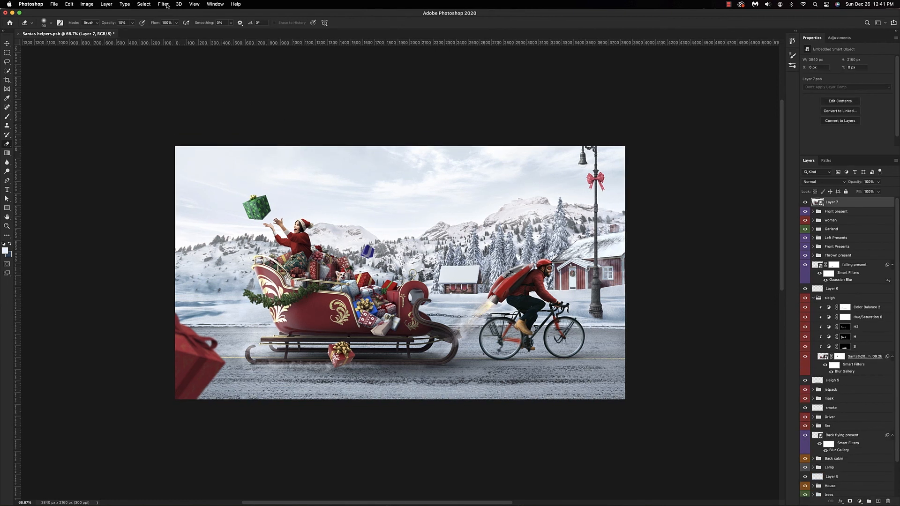
# Step: Open the Camera Raw Filter on Layer 7, set Contrast to +16 and adjust the Shadows in the Basic settings
pyautogui.click(164, 4)
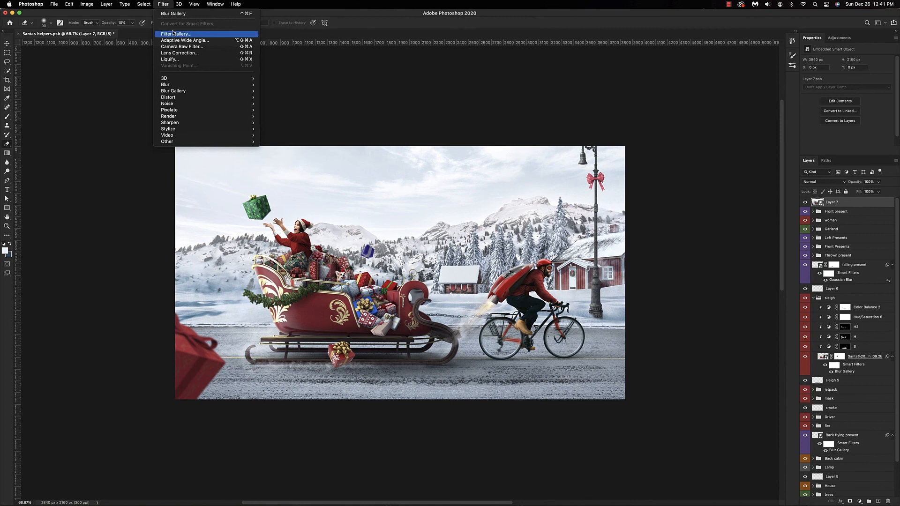
pyautogui.click(174, 47)
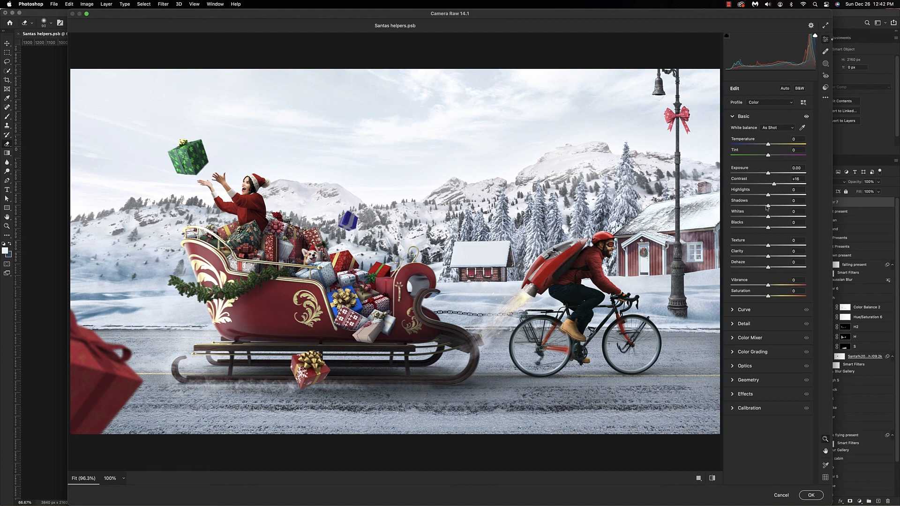
pyautogui.moveTo(767, 206); pyautogui.dragTo(773, 217)
pyautogui.click(743, 116)
# Step: Set the Camera Raw Sharpening to 50 and raise its Masking amount
pyautogui.click(744, 145)
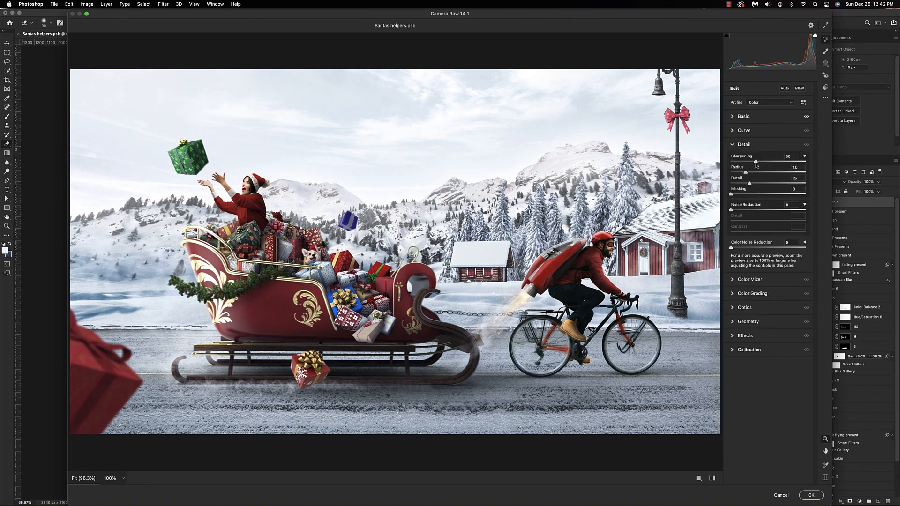
pyautogui.moveTo(731, 194); pyautogui.dragTo(776, 194)
pyautogui.click(733, 145)
# Step: Subtly tint the midtones, highlights and shadows in the Camera Raw Color Grading settings
pyautogui.click(748, 173)
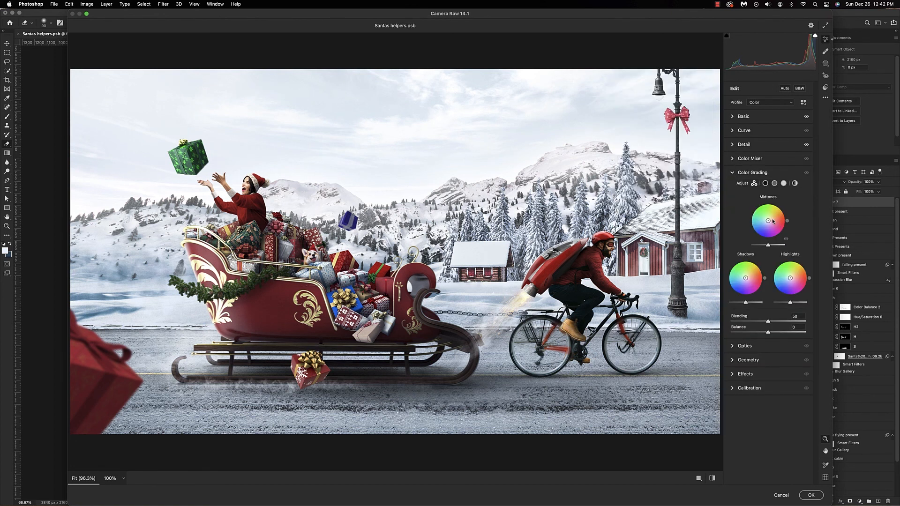
pyautogui.moveTo(767, 221); pyautogui.dragTo(765, 220)
pyautogui.moveTo(784, 278); pyautogui.dragTo(746, 281)
# Step: Add Grain of 17 in the Camera Raw Effects settings and apply the filter to Layer 7
pyautogui.click(733, 374)
pyautogui.moveTo(732, 232); pyautogui.dragTo(743, 233)
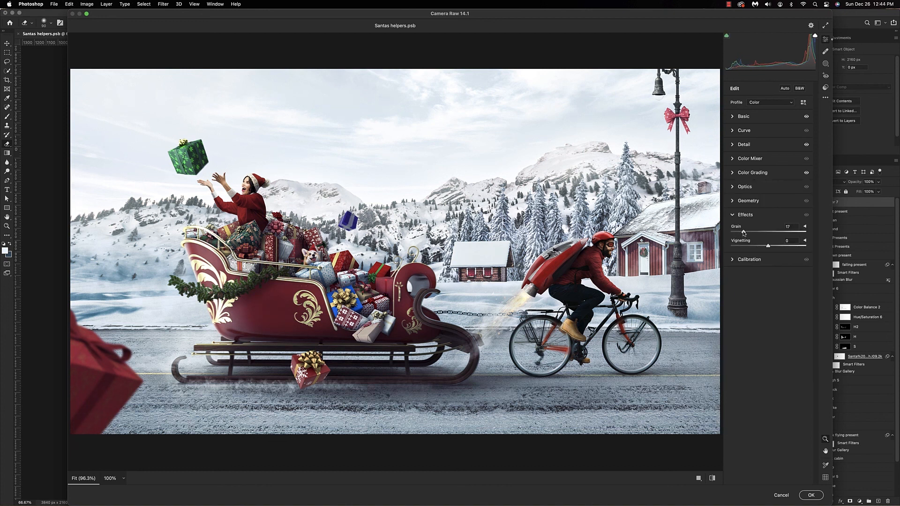
pyautogui.click(810, 495)
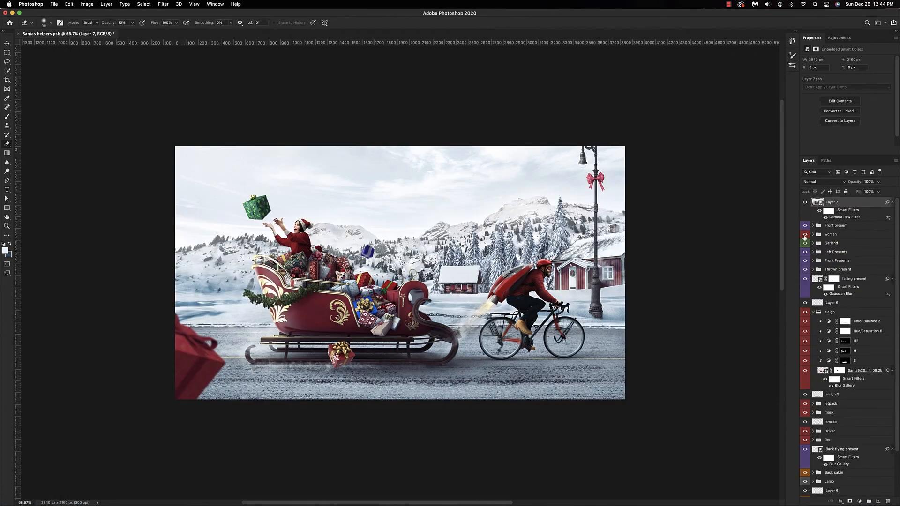
# Step: Apply a Field Blur to Layer 7 with a 1 px blur and adjust the blur pin's placement
pyautogui.click(163, 4)
pyautogui.moveTo(197, 91)
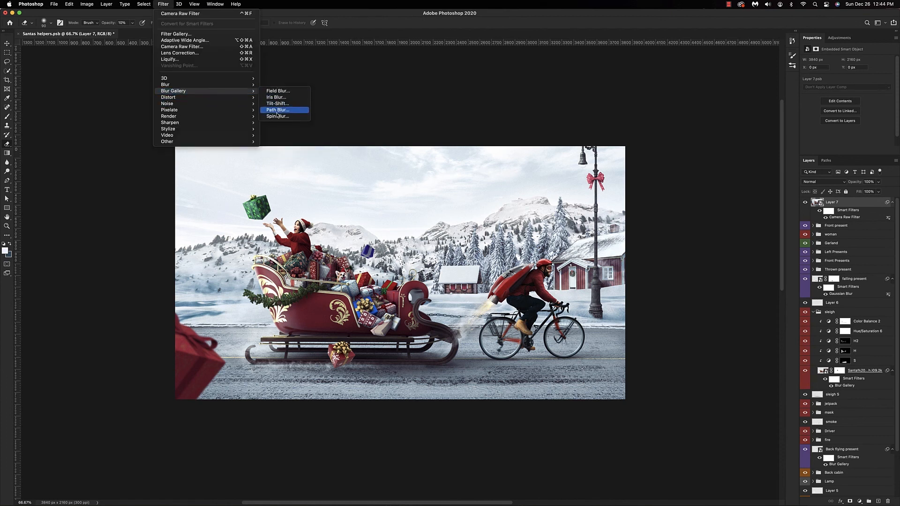
pyautogui.click(282, 91)
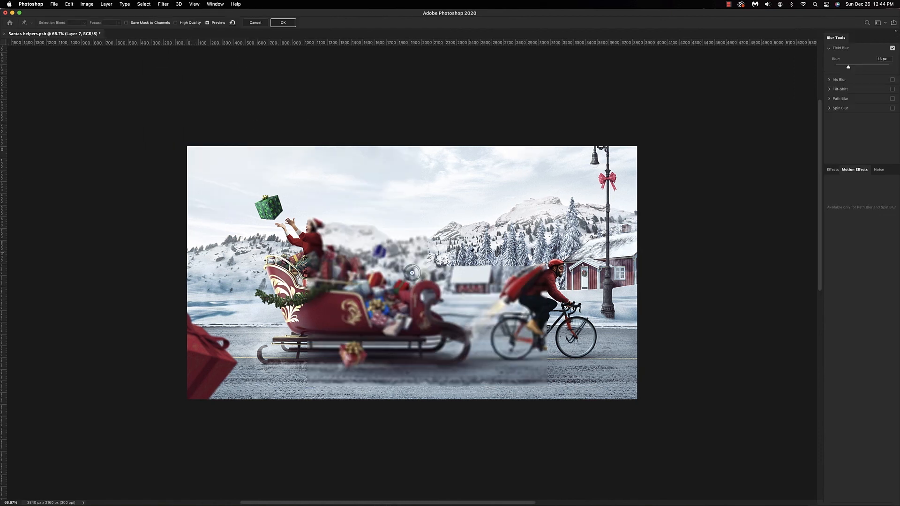
pyautogui.click(881, 59)
pyautogui.write('1')
pyautogui.moveTo(471, 251); pyautogui.dragTo(474, 273)
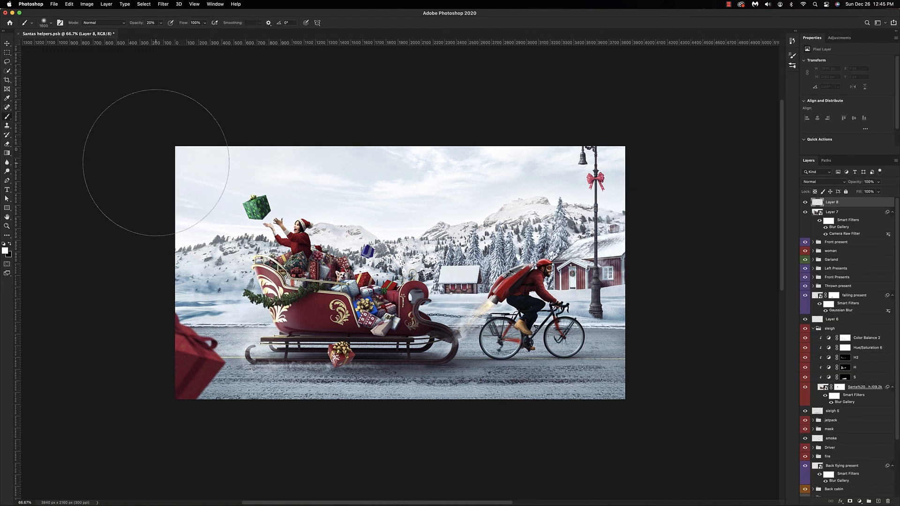
# Step: Dab soft white haze over the upper sky and the sleigh area on Layer 8 with a large brush at 20% opacity
pyautogui.click(228, 167)
pyautogui.click(274, 178)
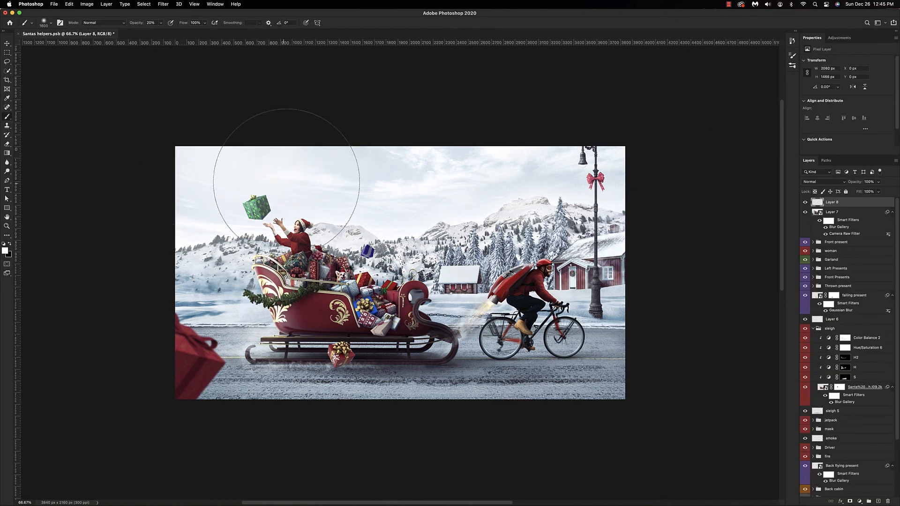
pyautogui.click(261, 322)
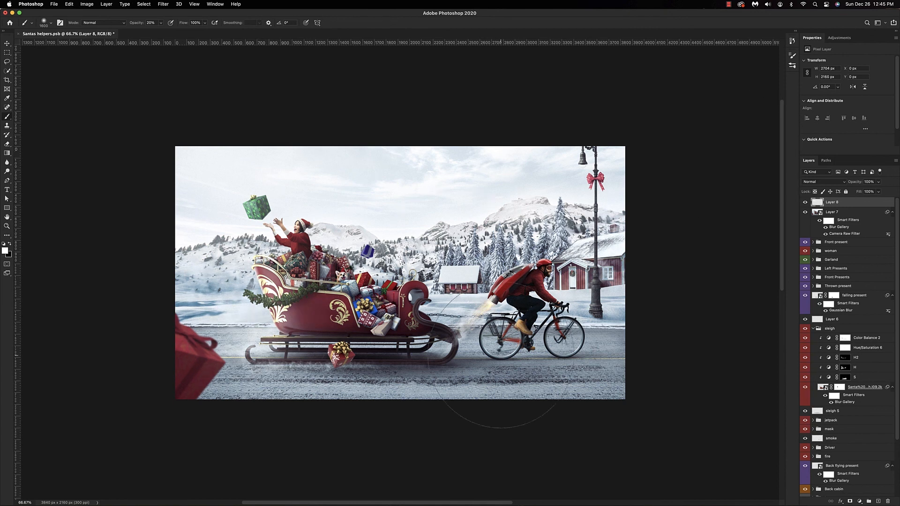